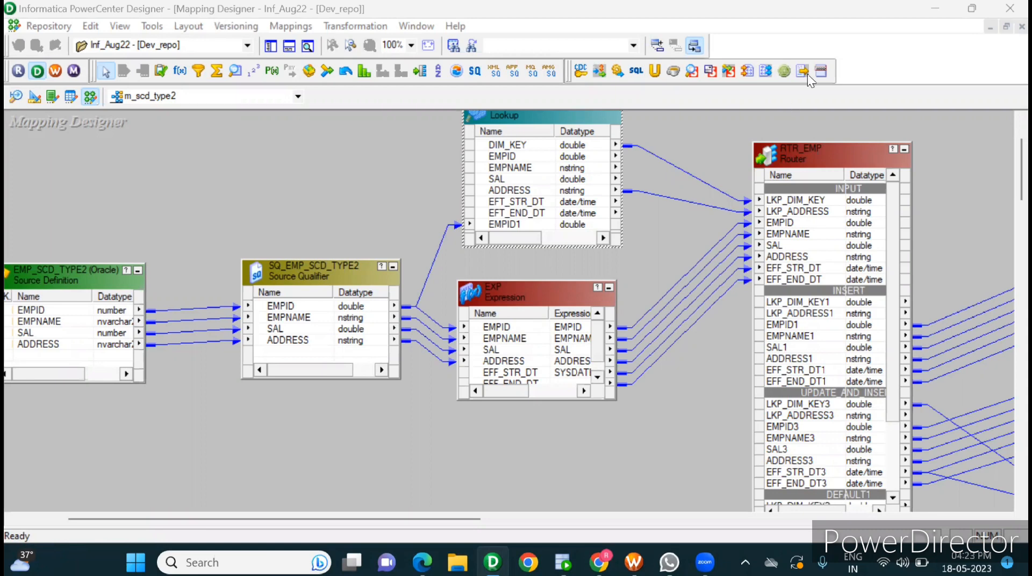
Step: Switch to SQL Developer to show the source query result, and open Excel with a new blank workbook
left_click(359, 192)
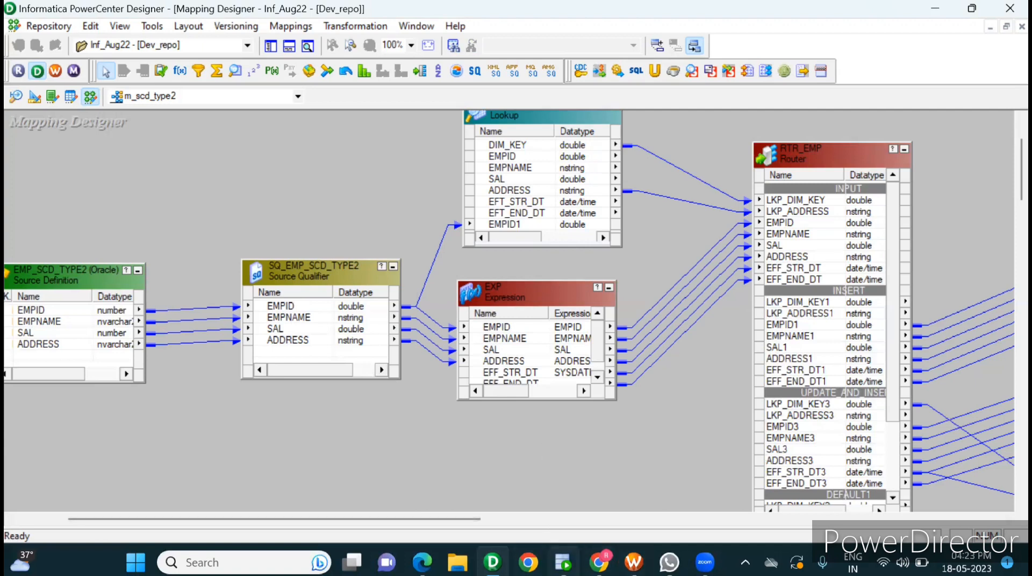
left_click(563, 563)
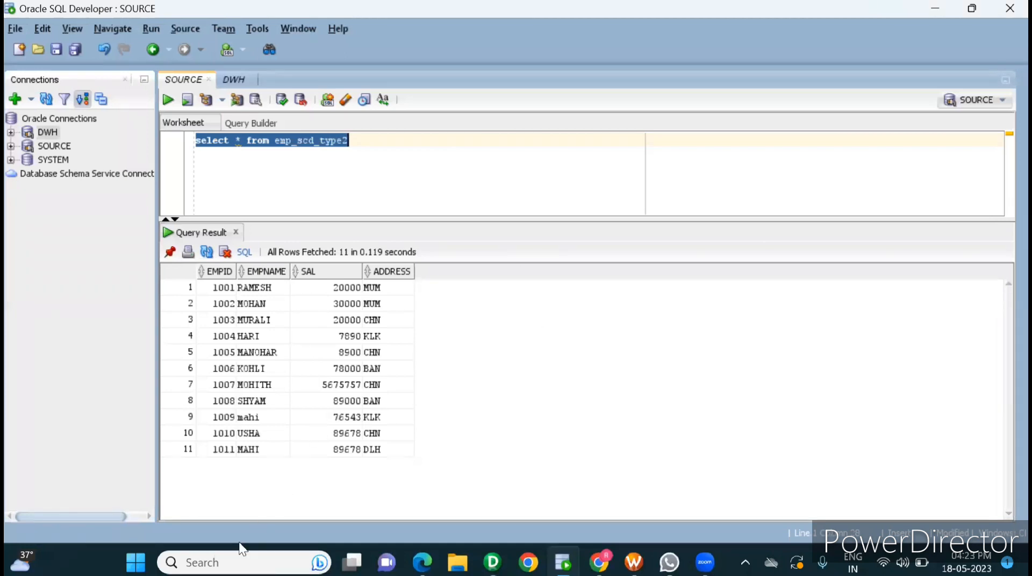
left_click(226, 561)
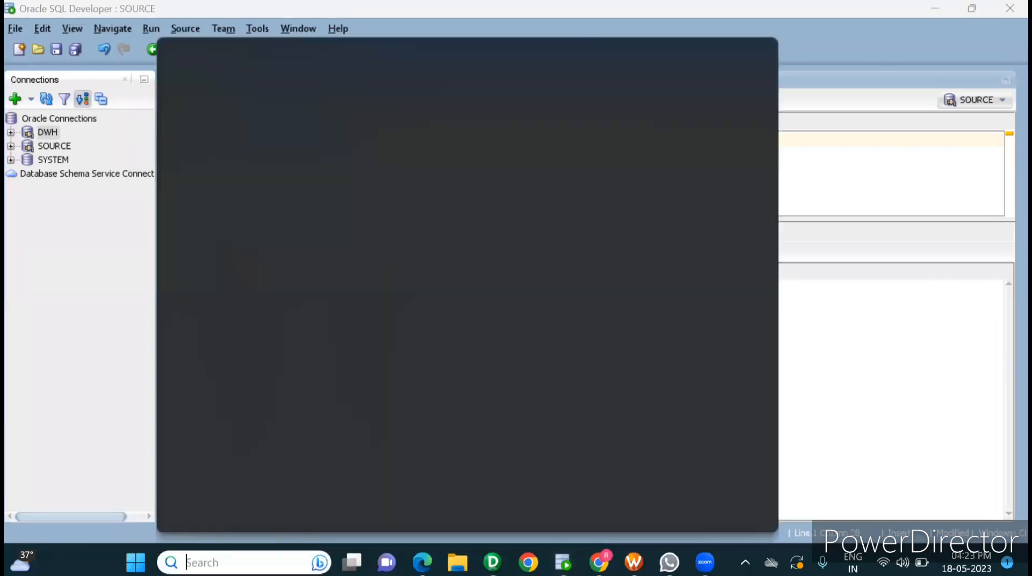
type("excel")
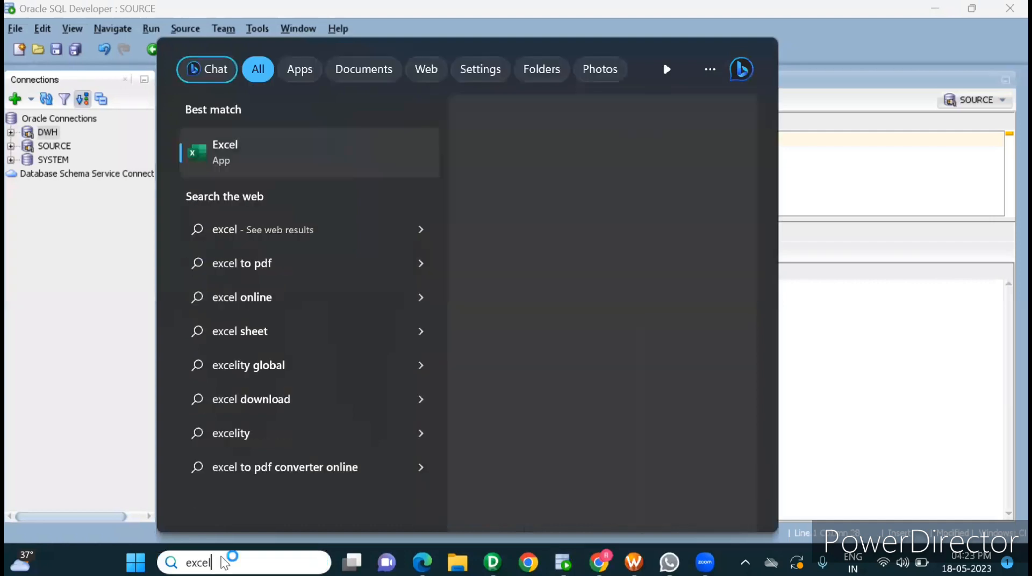
key("Return")
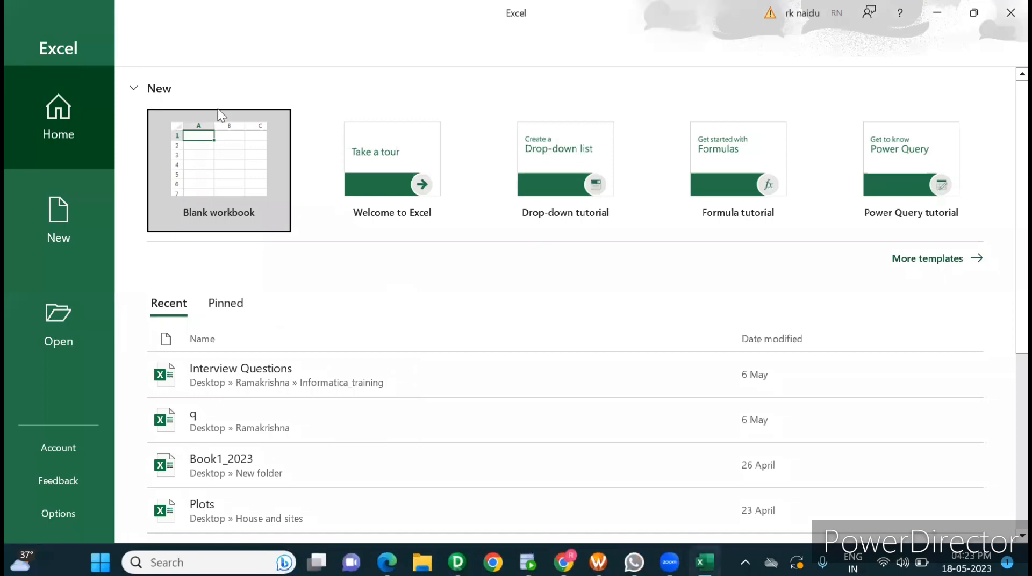
left_click(205, 145)
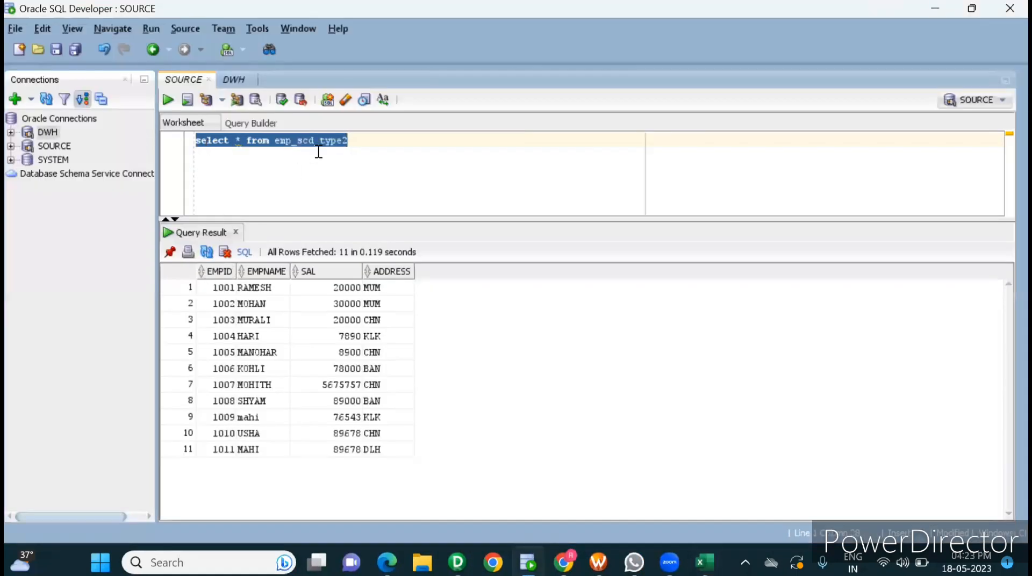
Step: Copy all rows of the emp_scd_type2 query result from SQL Developer and paste them into the Excel sheet starting at B5
left_click(318, 152)
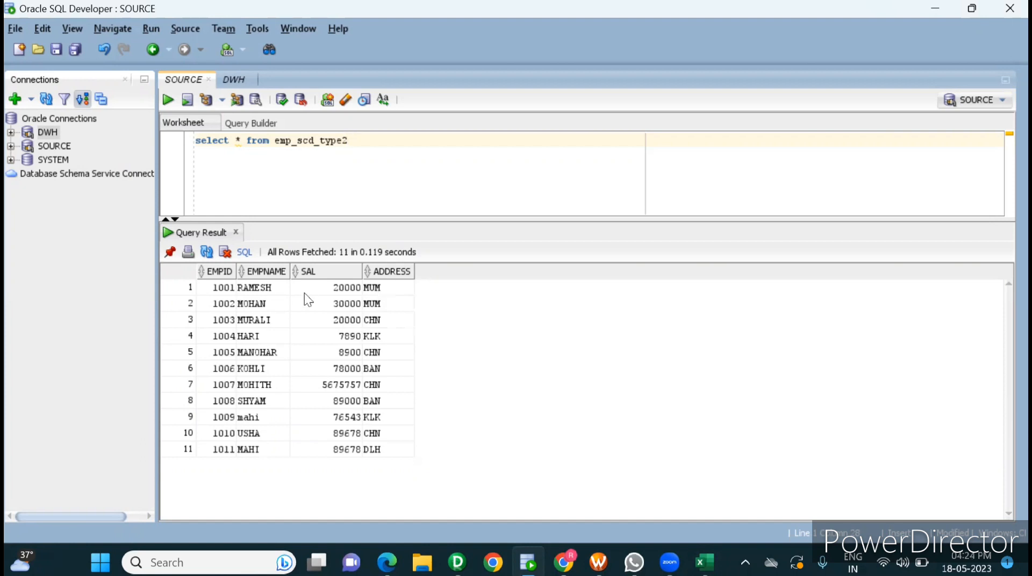
left_click_drag(220, 289, 369, 459)
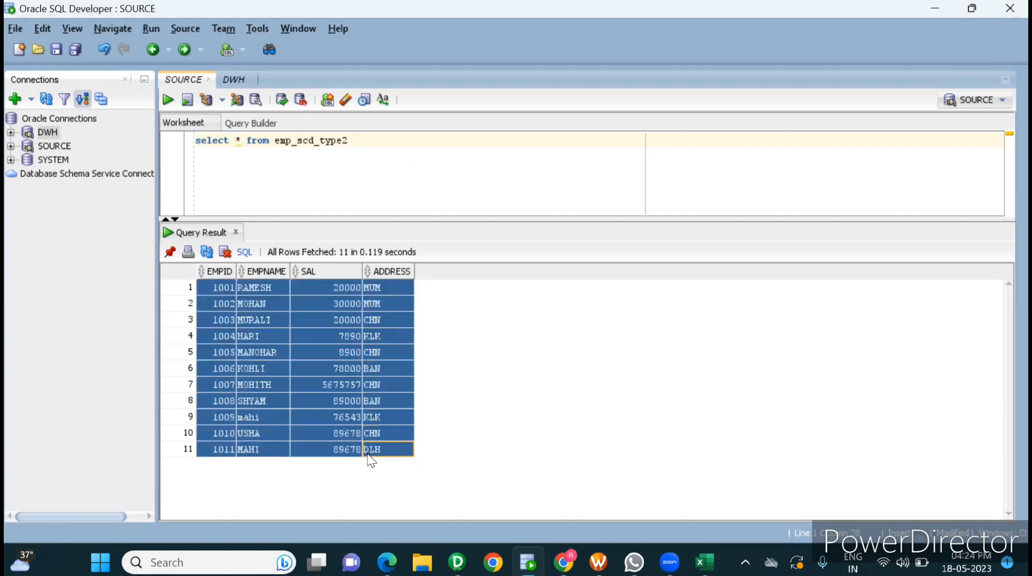
key("alt+Tab")
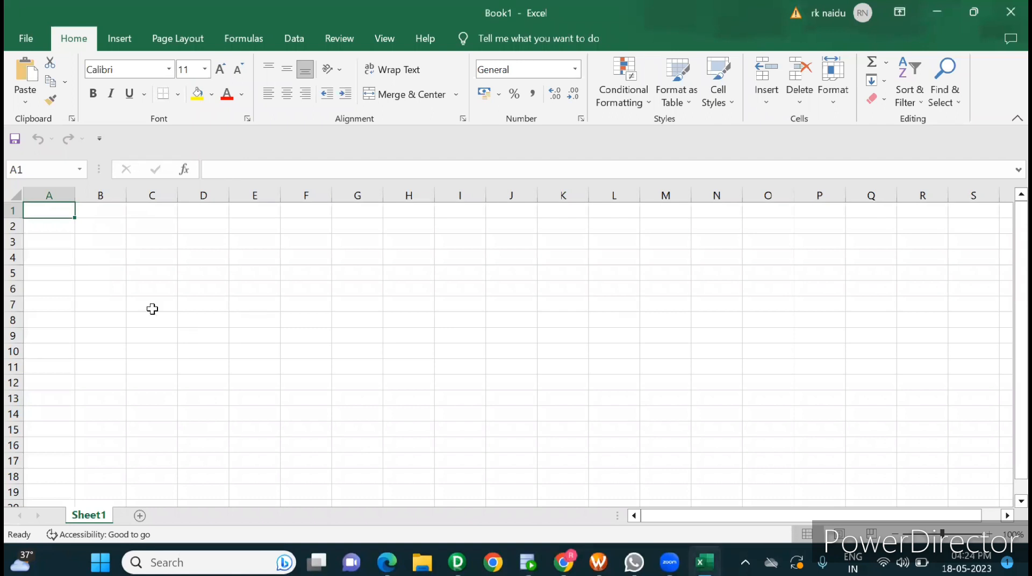
left_click(114, 270)
key("ctrl+v")
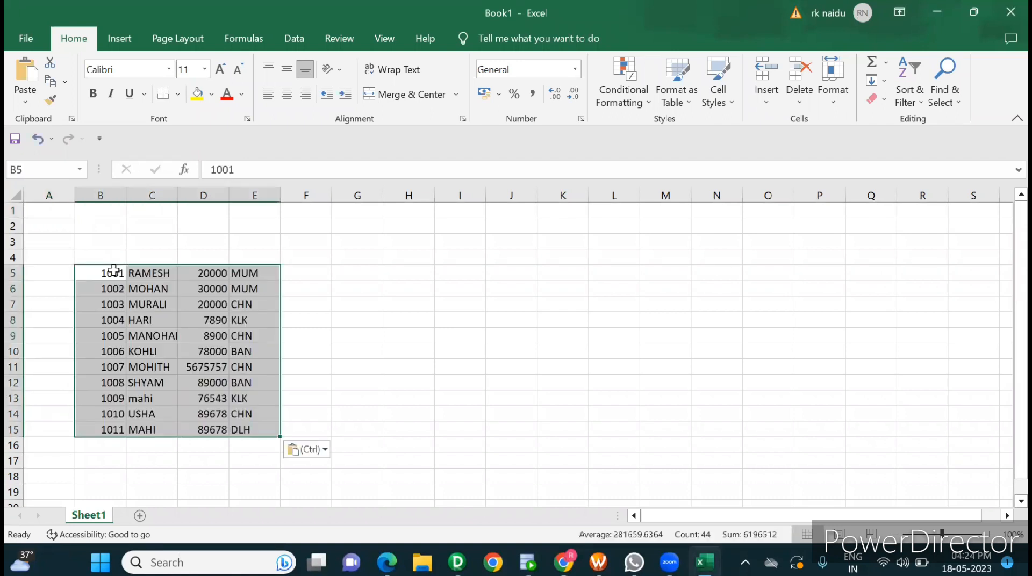
left_click(196, 251)
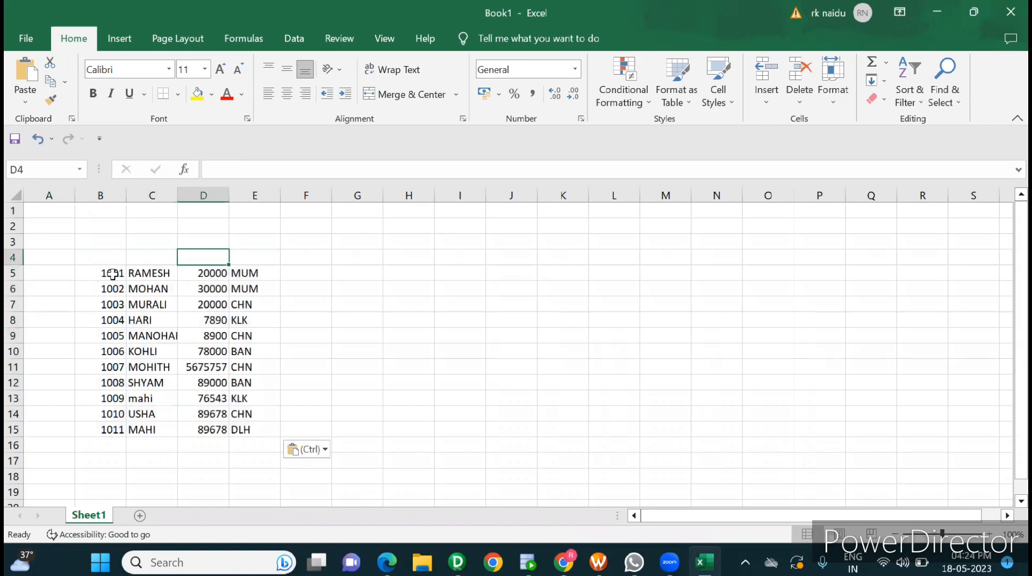
left_click_drag(107, 272, 262, 432)
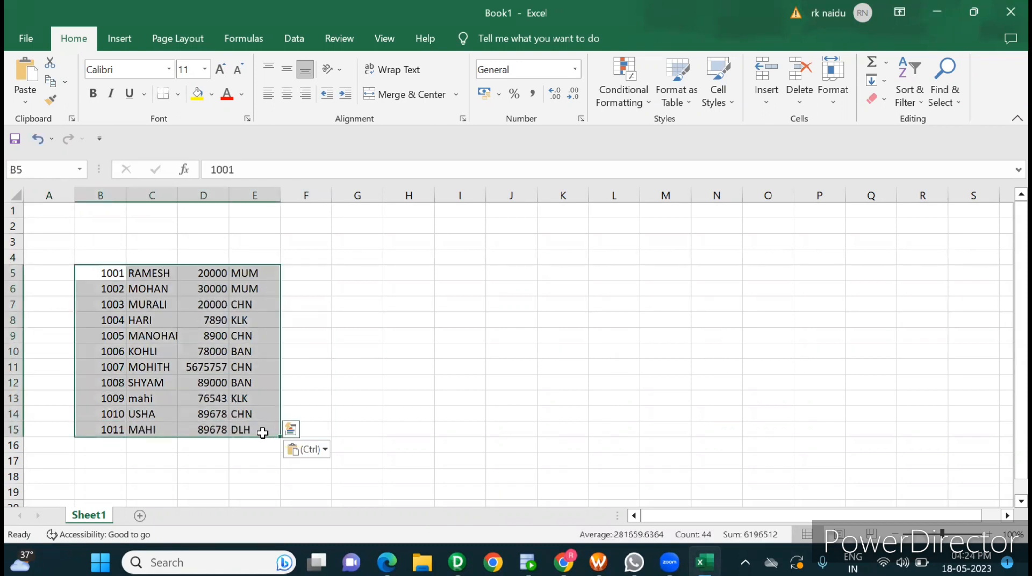
left_click(313, 395)
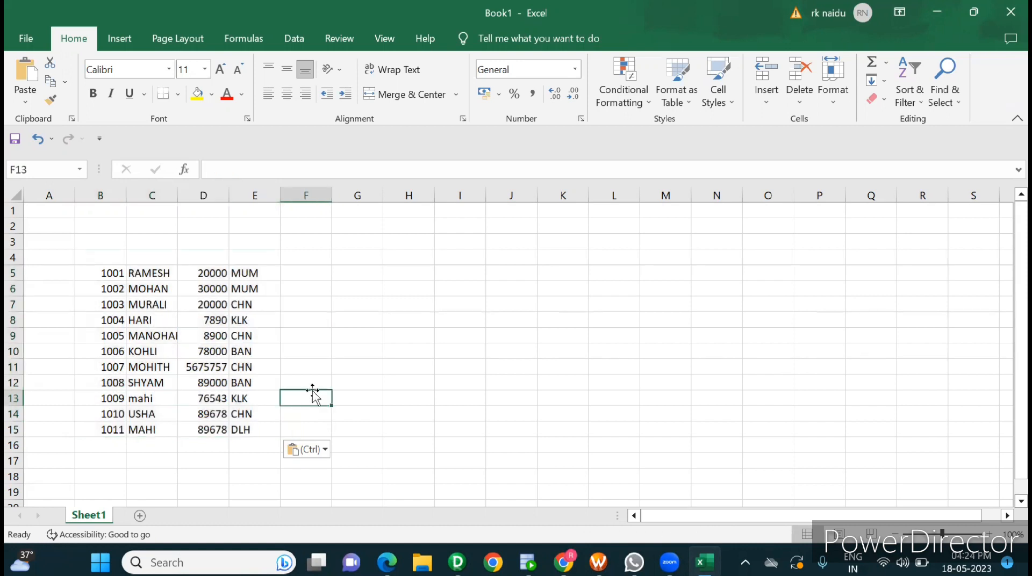
Step: Enter EMPID as the only header text in B4 above the pasted rows and widen column B by autofit
key("alt+Tab")
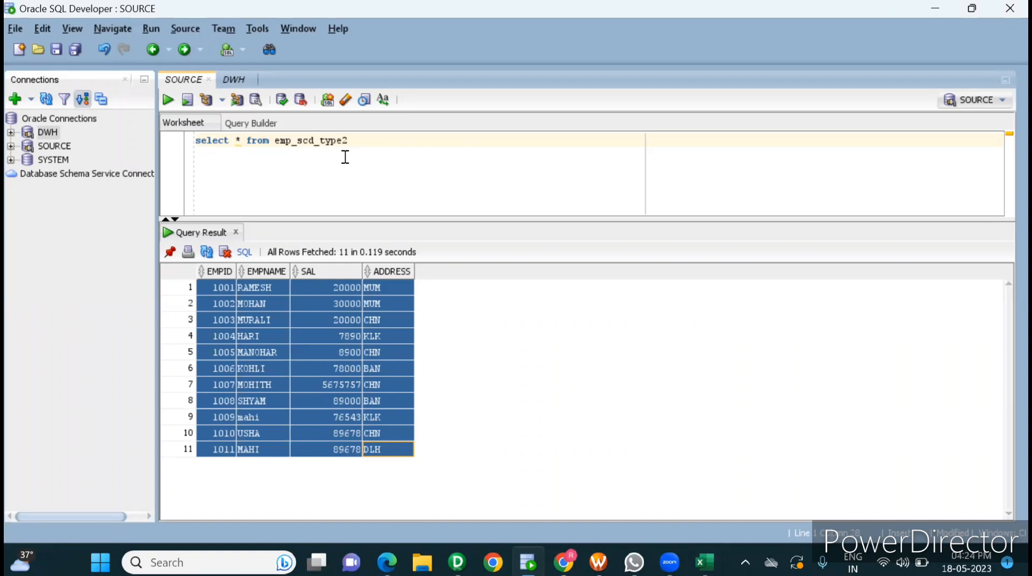
key("alt+Tab")
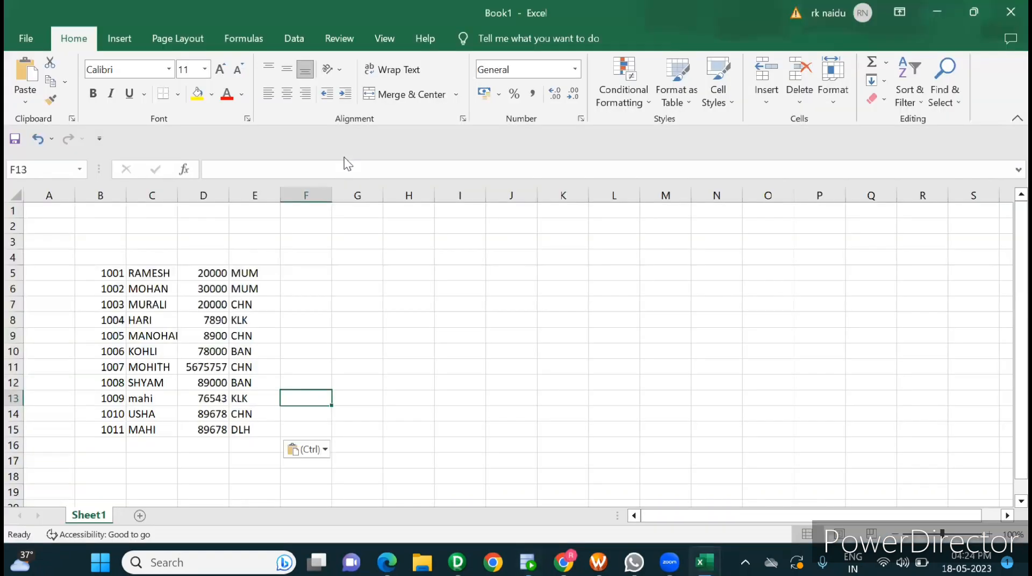
left_click(112, 254)
type("EMPID")
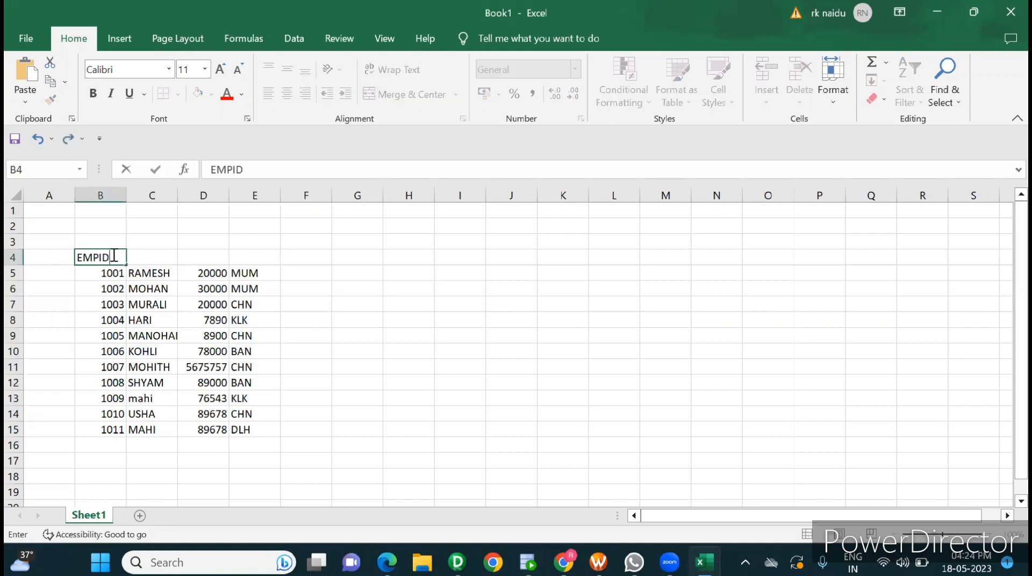
key("Tab")
double_click(112, 254)
type("MPNAME")
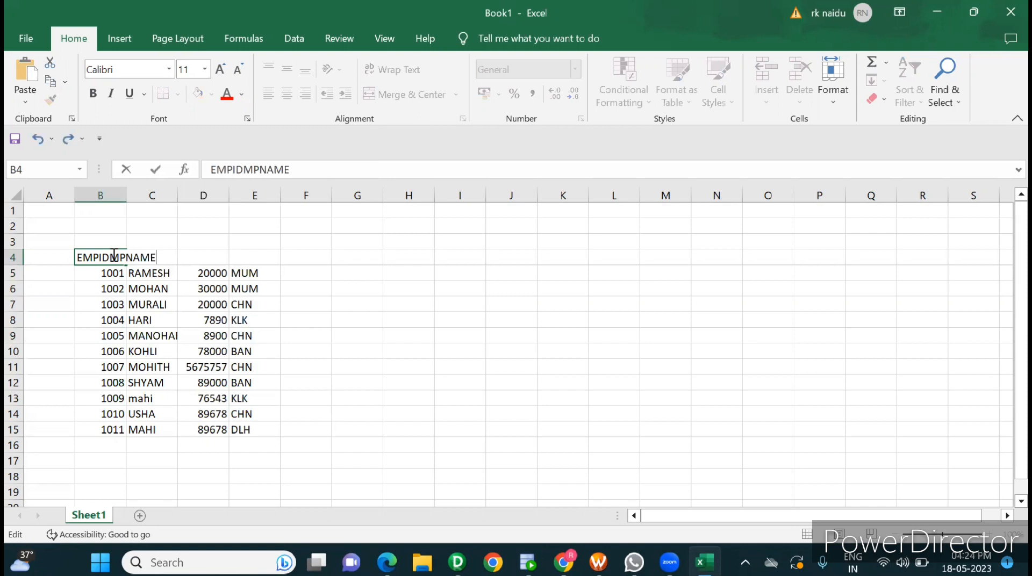
left_click(263, 289)
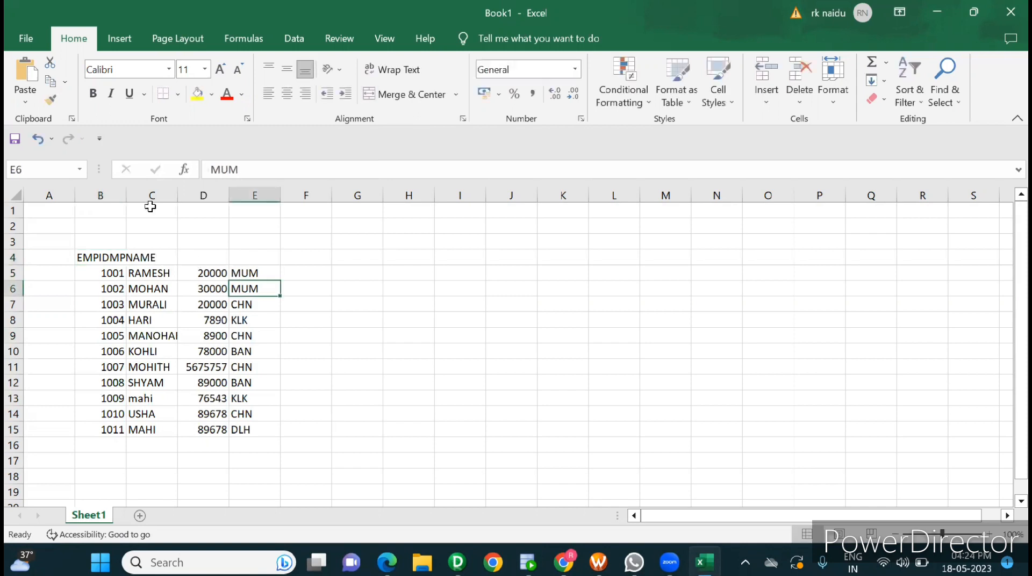
double_click(127, 189)
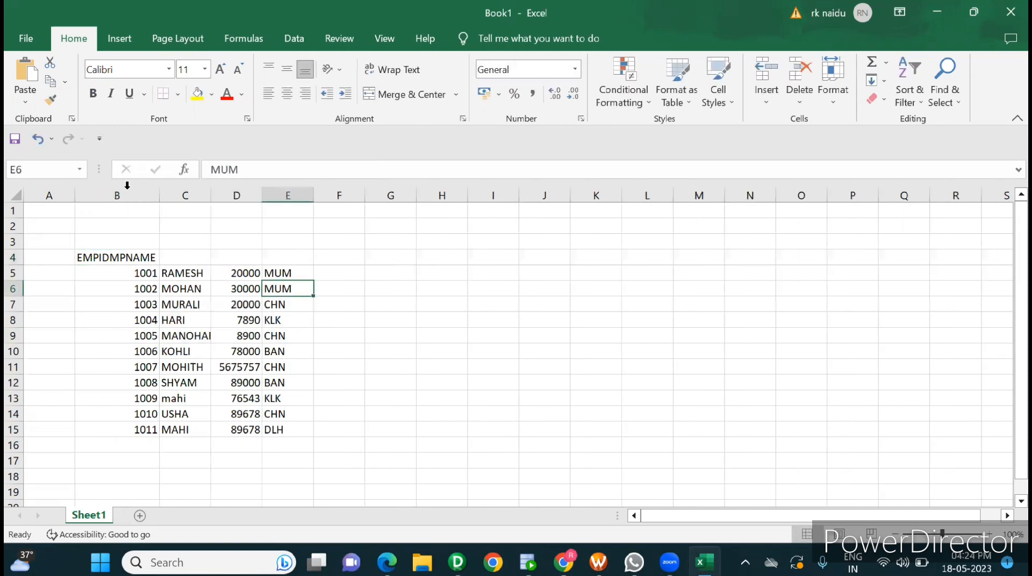
left_click(107, 259)
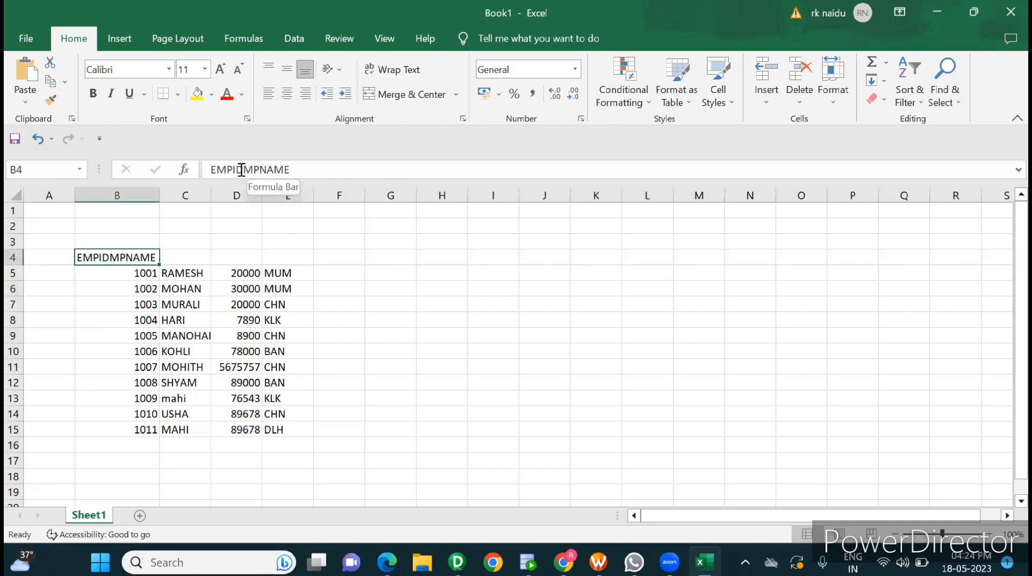
left_click_drag(244, 170, 343, 168)
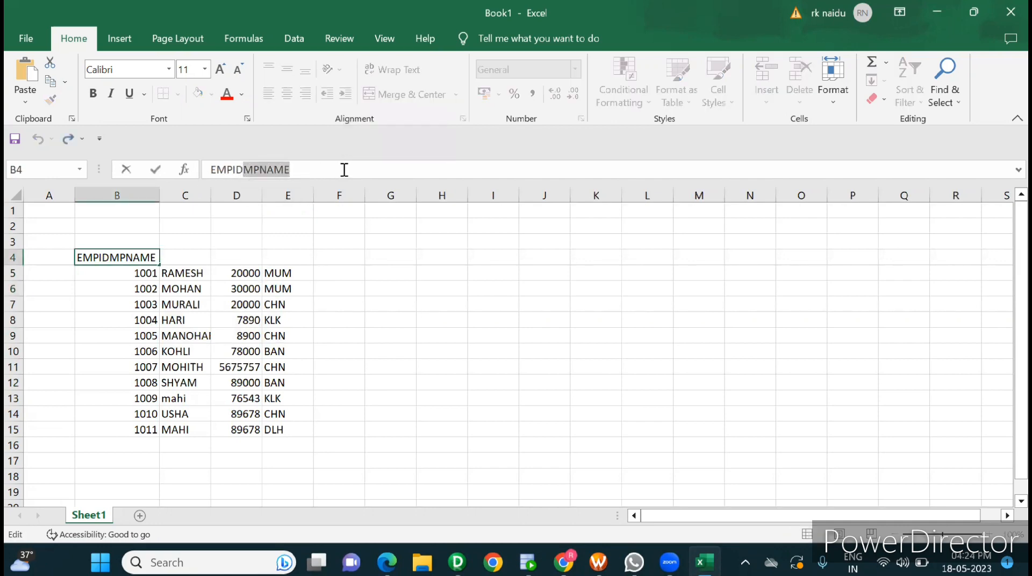
key("BackSpace")
Step: Enter the headers EMPNAME in C4, SAL in D4 and ADDRESS in E4
left_click(180, 259)
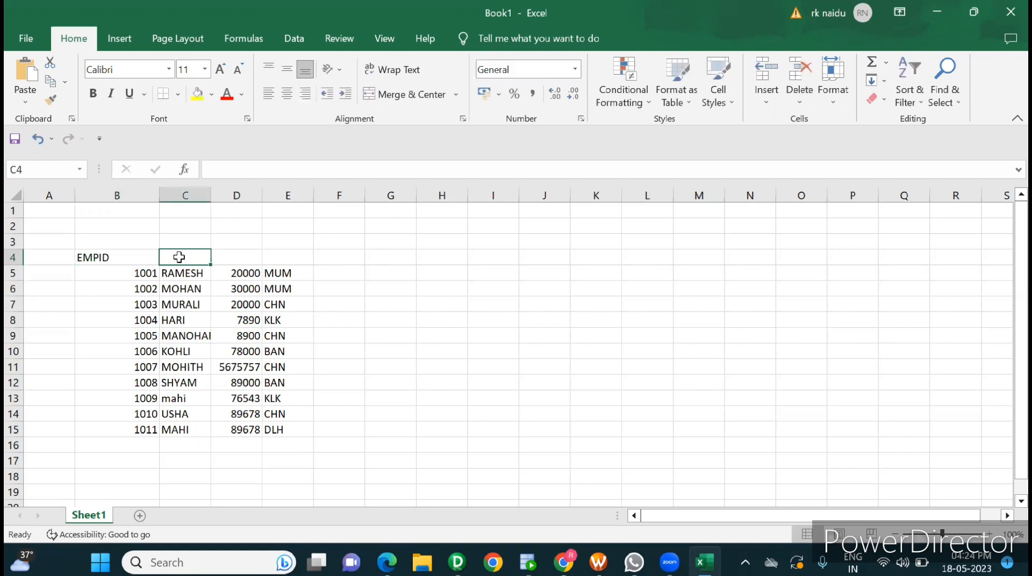
type("EMPNAME")
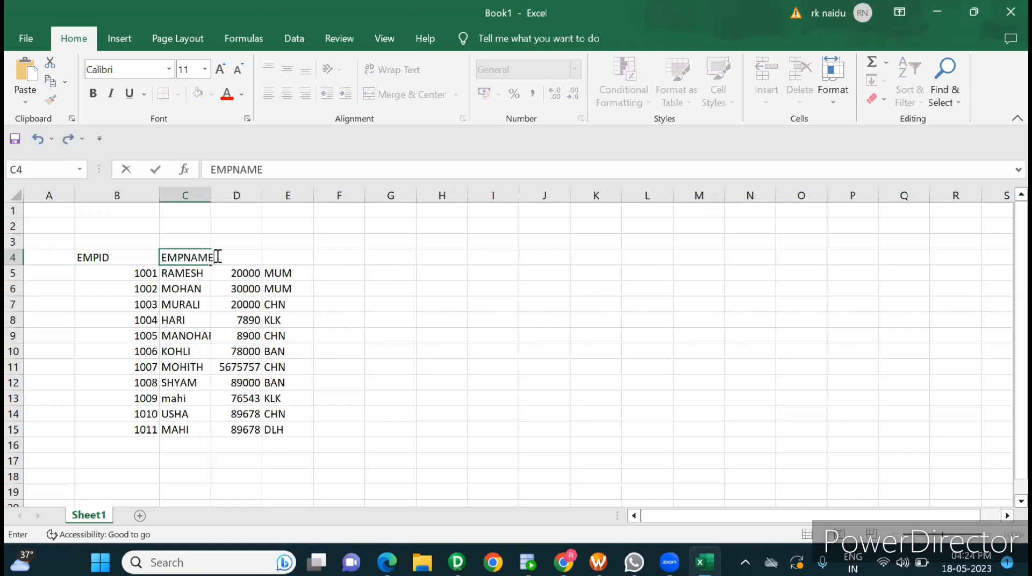
type("SAL")
left_click(281, 252)
type("ADD")
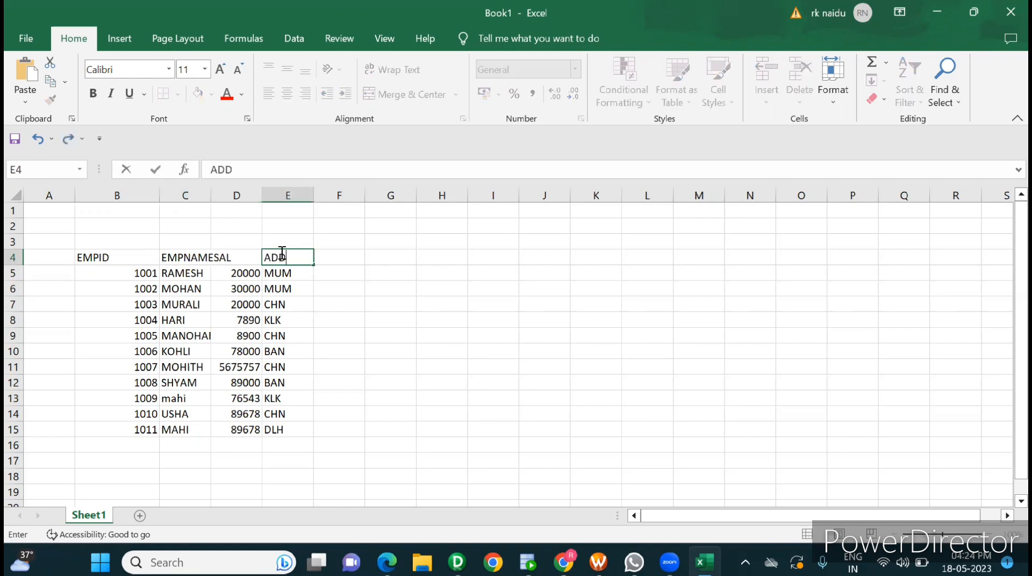
type("RESS")
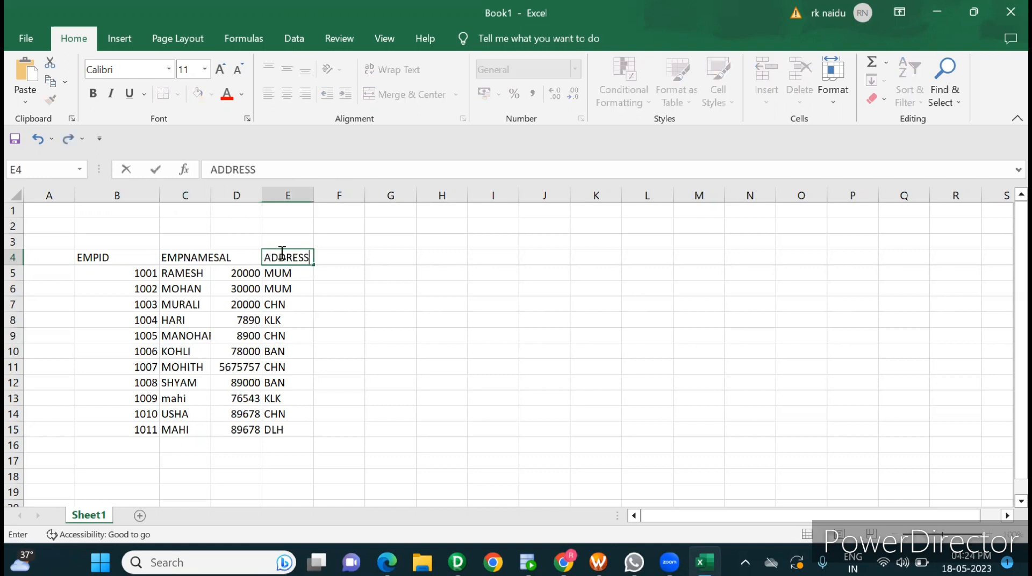
left_click(422, 335)
Step: Apply All Borders to the employee table in B4:E15
left_click_drag(126, 260, 280, 426)
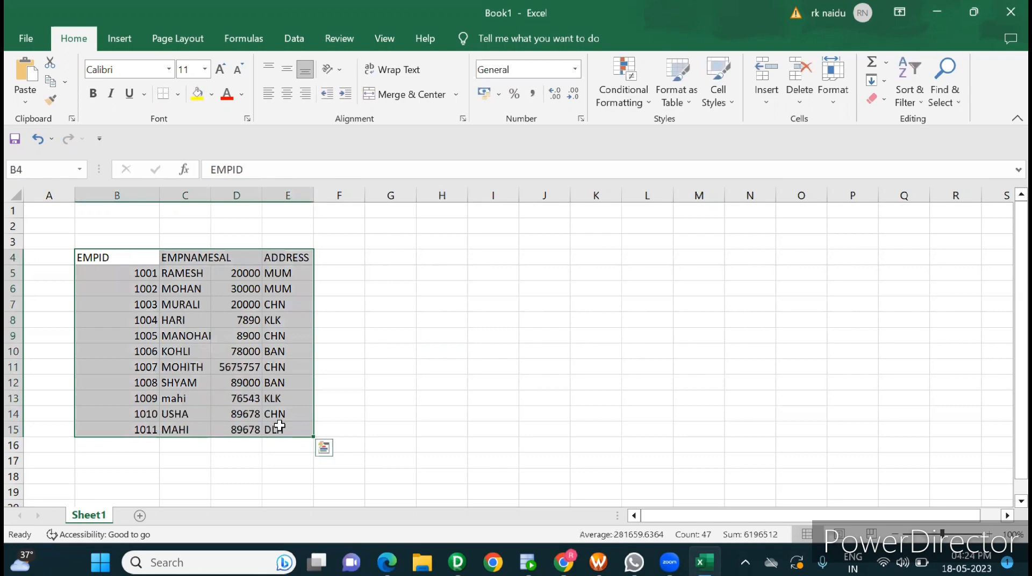
left_click(177, 94)
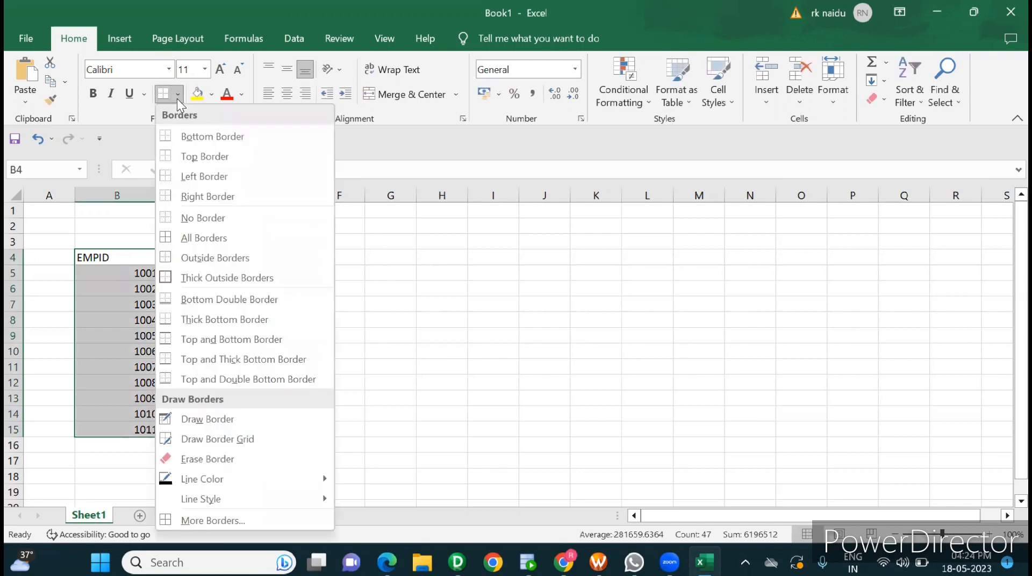
left_click(207, 237)
left_click(458, 379)
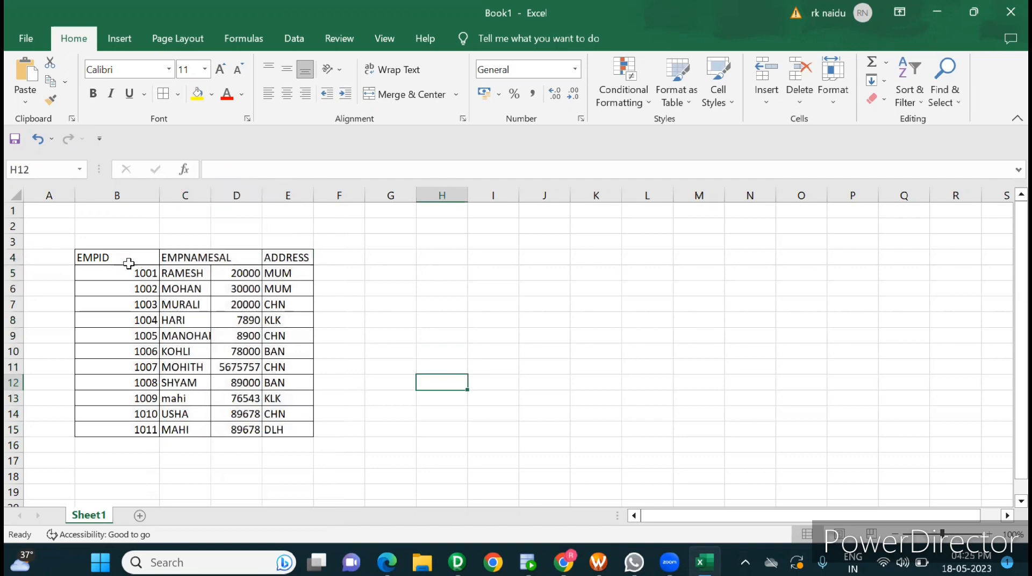
Step: Copy the bordered table B4:E15 to I4 and clear the copied data rows in I5:L15, keeping the headers
left_click_drag(129, 263, 286, 425)
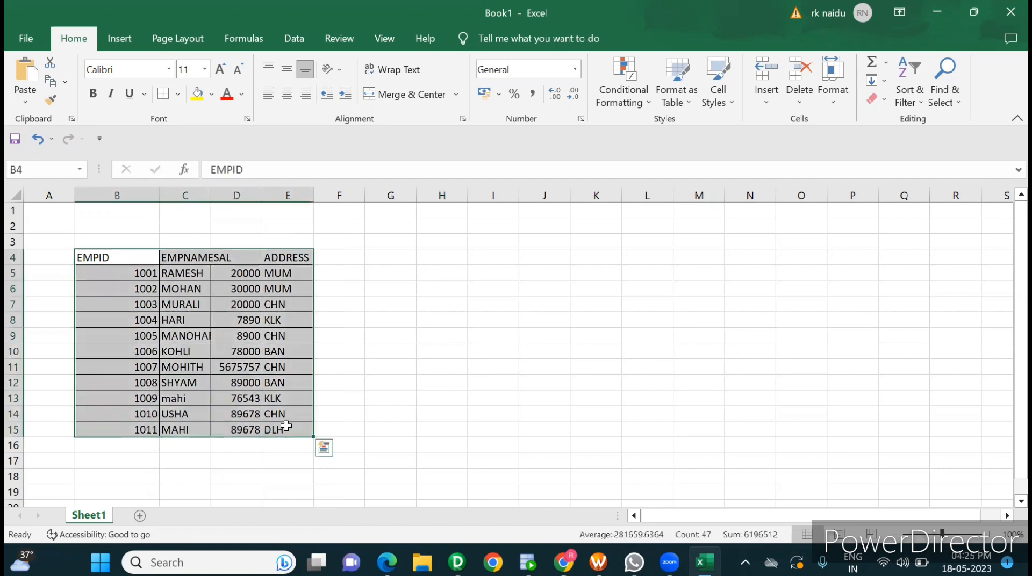
key("ctrl+c")
left_click(507, 256)
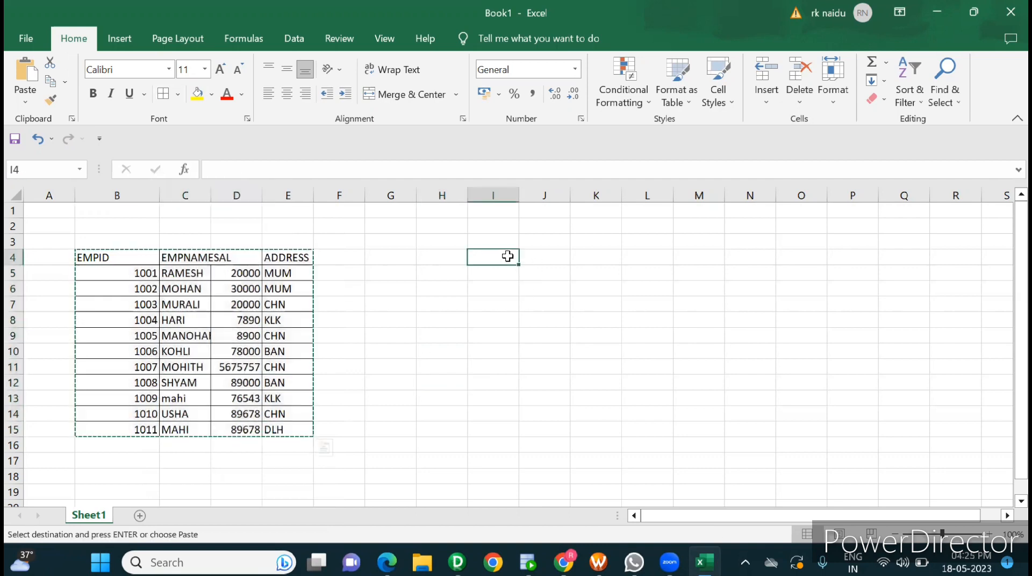
key("ctrl+v")
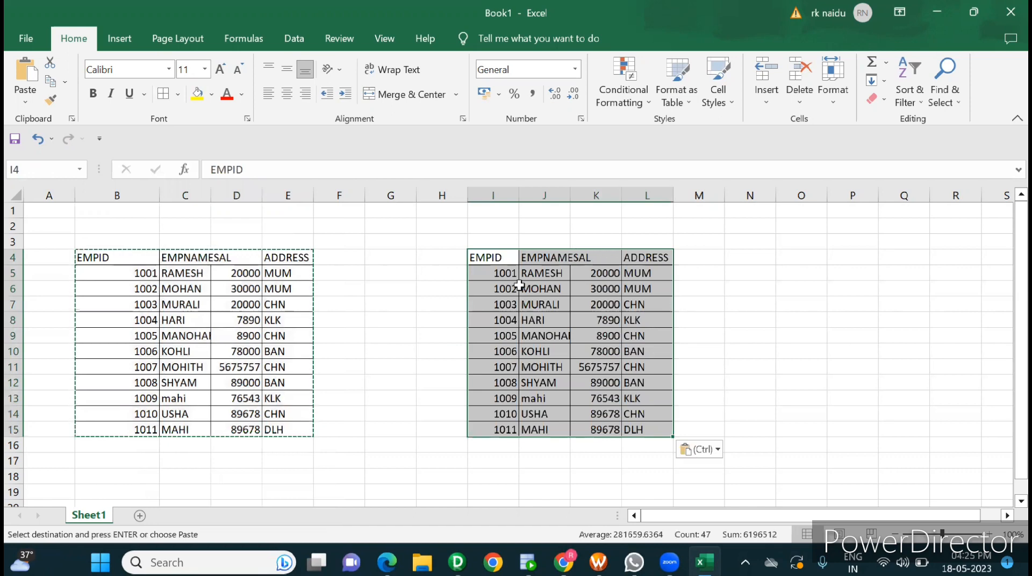
left_click_drag(499, 274, 654, 427)
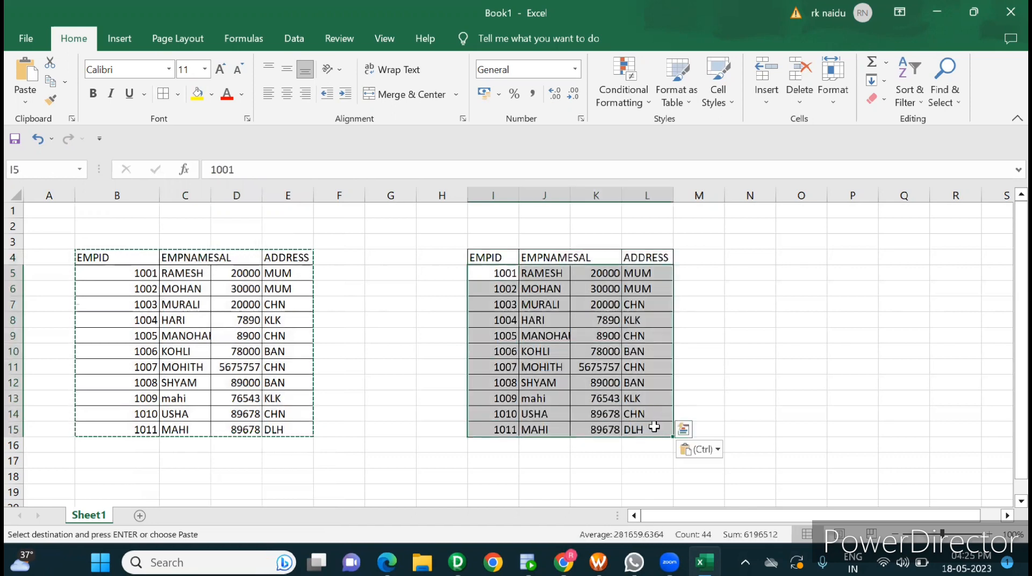
key("Delete")
Step: Enter dim_key as a header in H4, directly before the EMPID header of the empty copied table
left_click(437, 251)
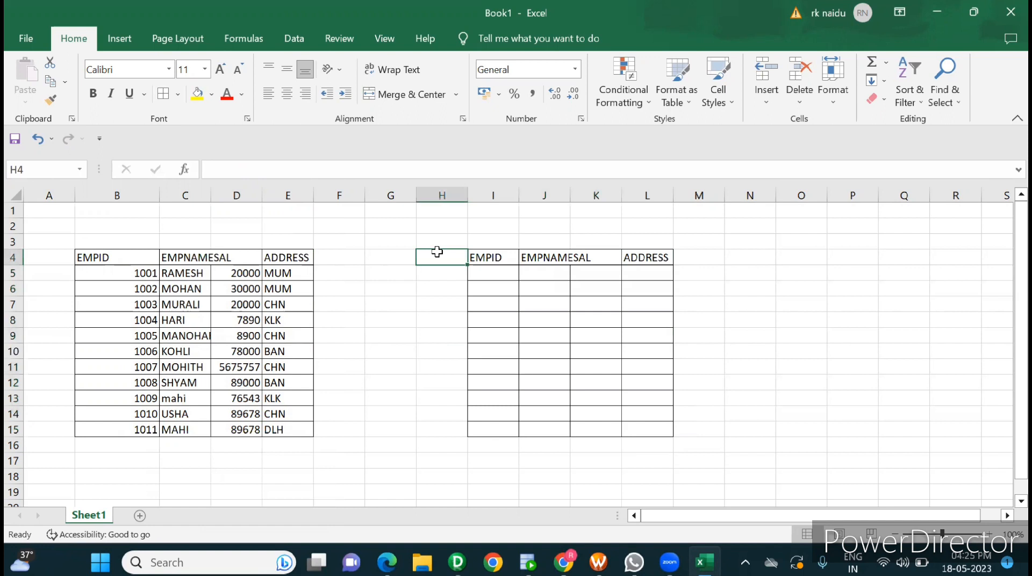
type("dim_k")
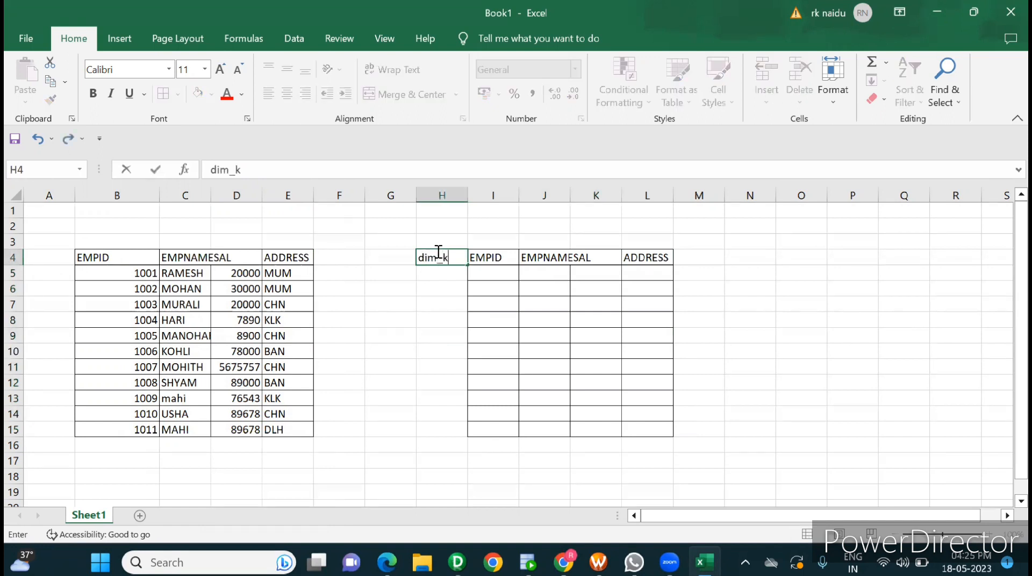
type("ey")
left_click(482, 293)
left_click(444, 258)
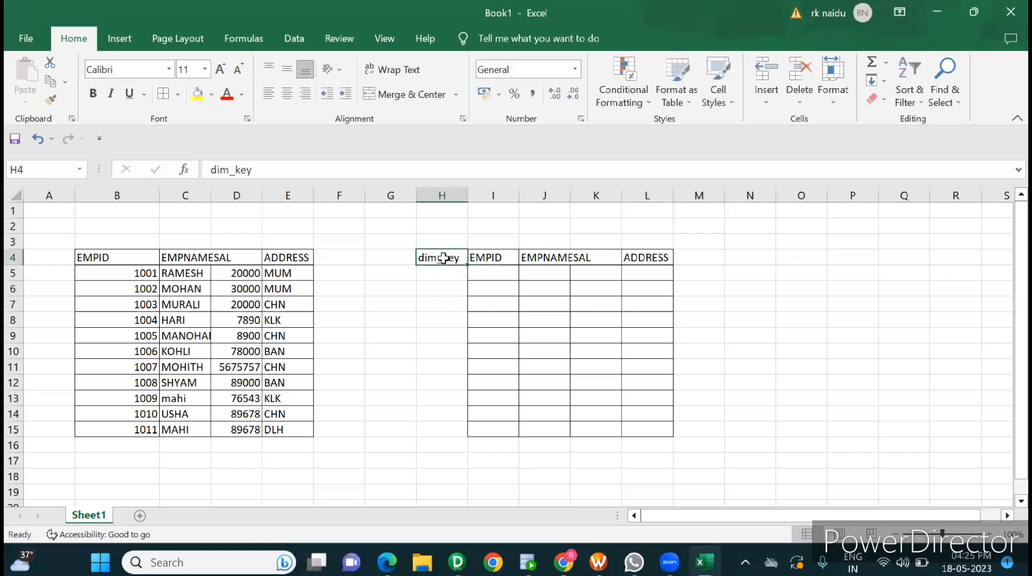
Step: Apply All Borders to the dim_key and EMPID columns of the target table in H4:I15
left_click_drag(444, 259, 490, 427)
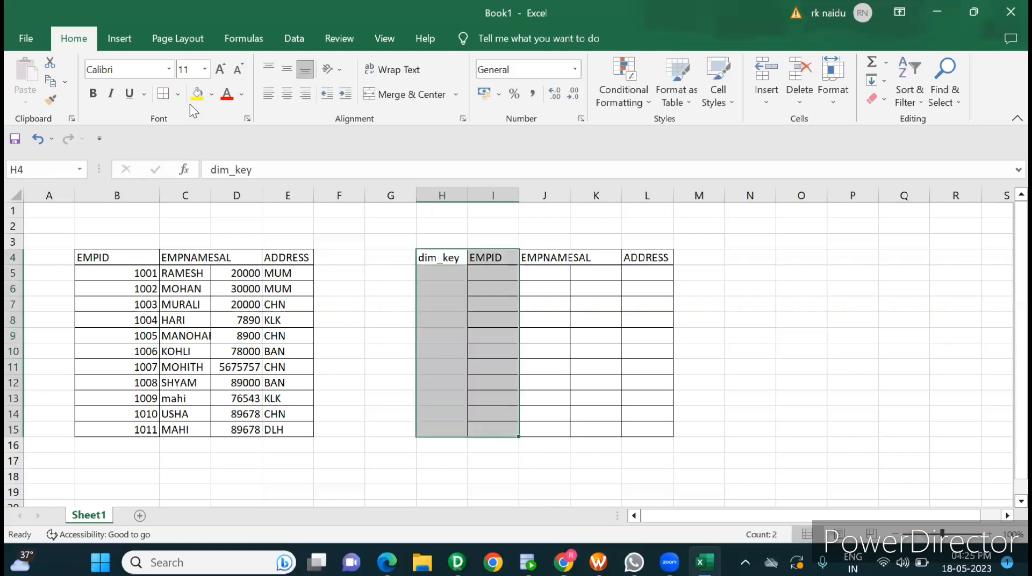
left_click(174, 93)
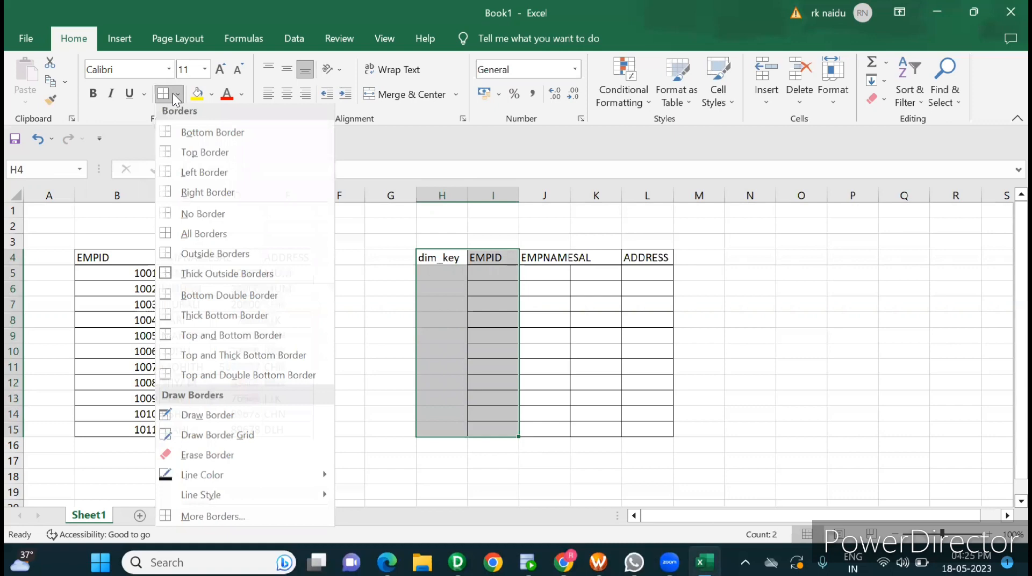
left_click(224, 238)
Step: Enter the header EFT_STR_DT in M4, directly after ADDRESS, and widen column M to fit it
left_click(693, 256)
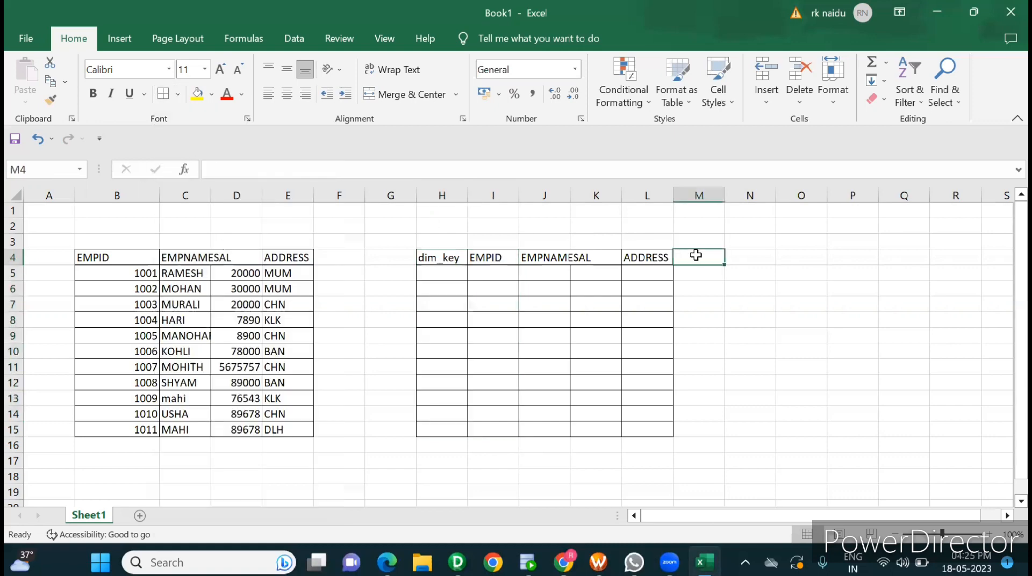
type("d")
key("BackSpace")
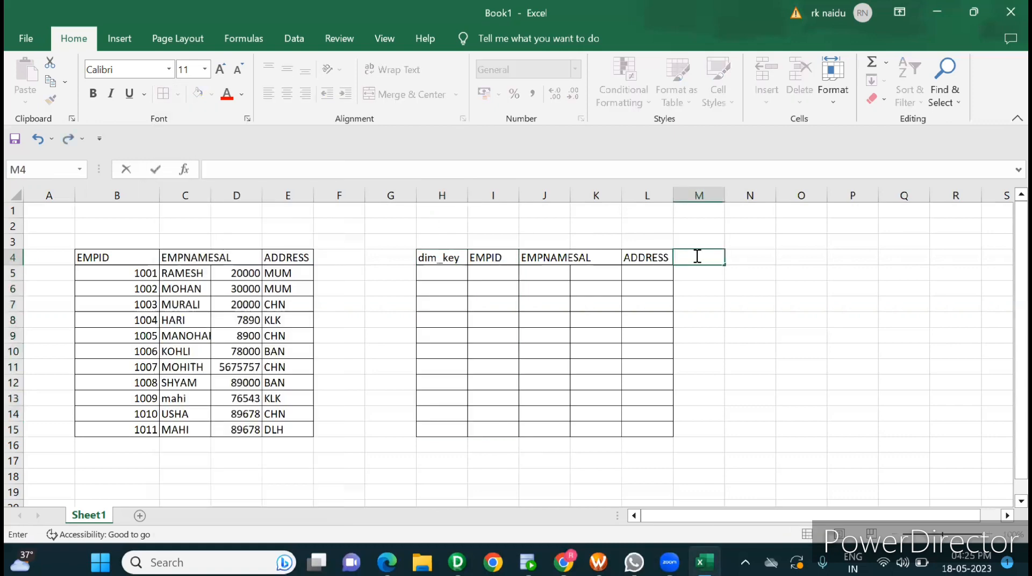
type("EFT_STR_D")
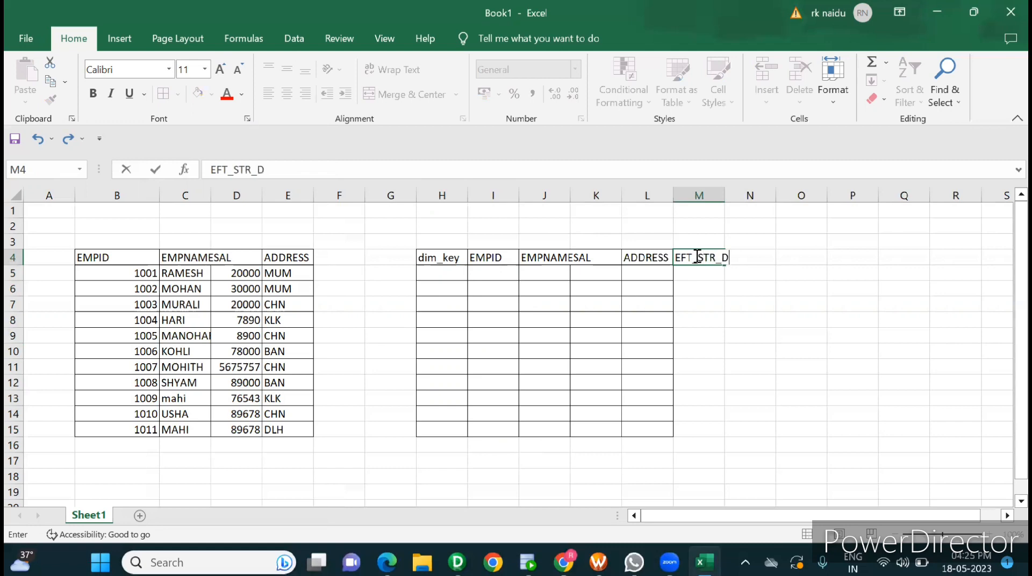
type("T")
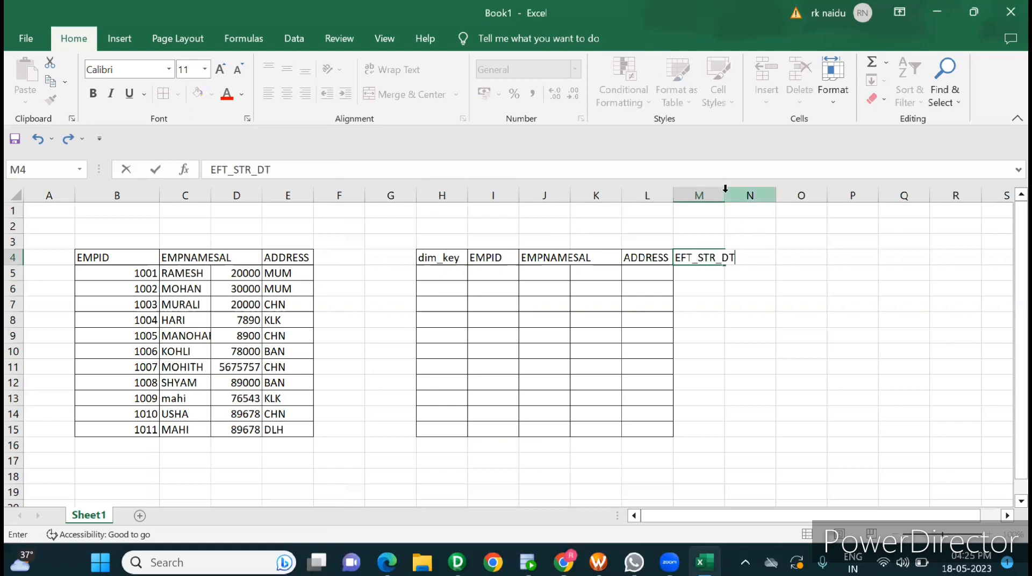
left_click_drag(723, 193, 738, 193)
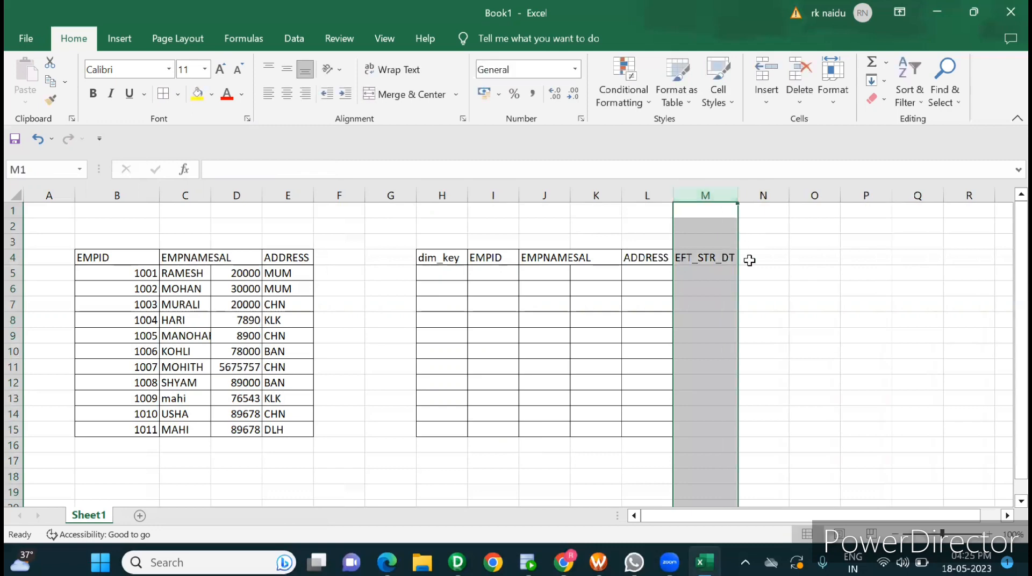
Step: Enter the header EFT_END_DT in N4 and autofit column N to its text
left_click(750, 259)
type("EFT")
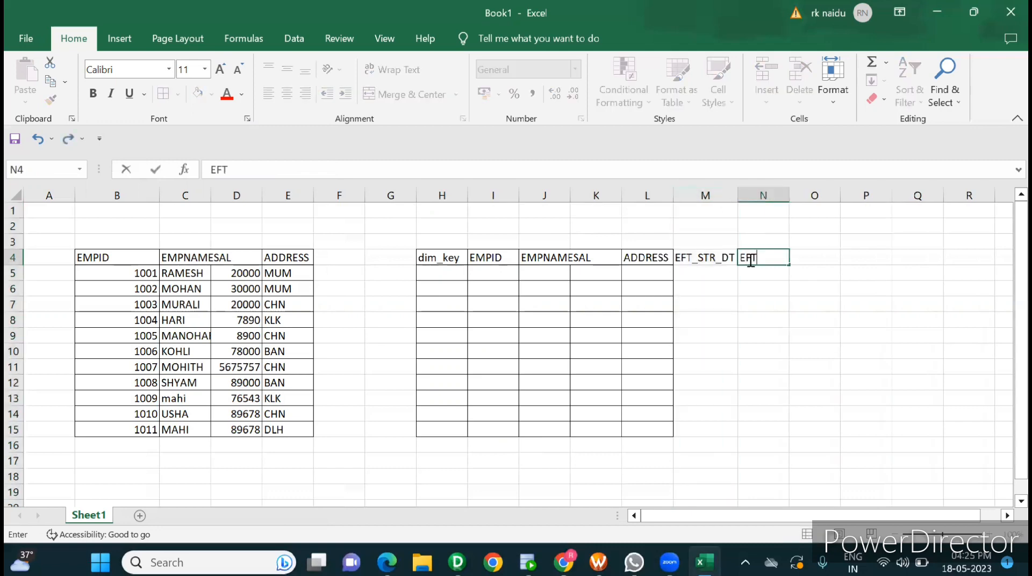
type("_END_DT")
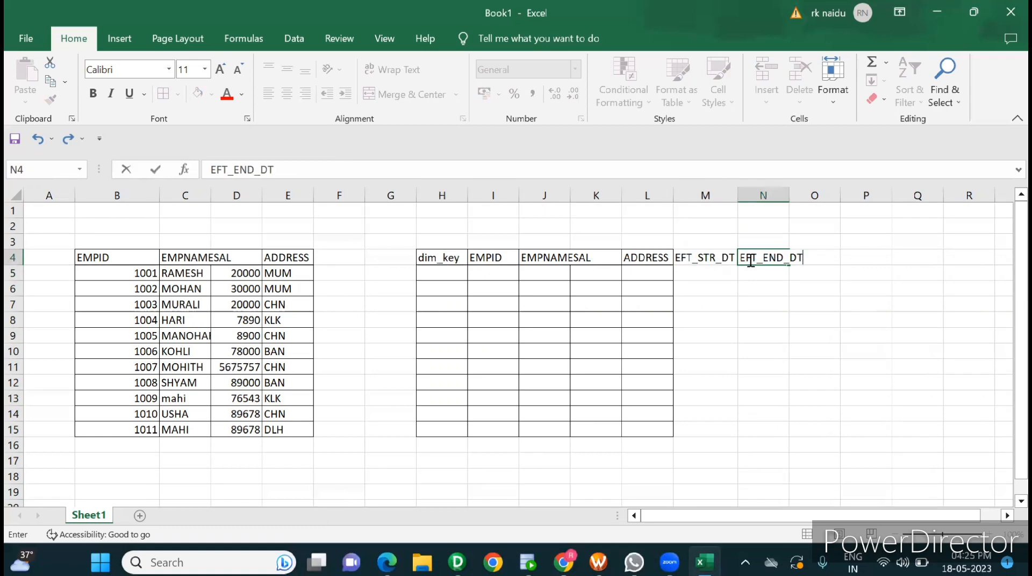
double_click(791, 196)
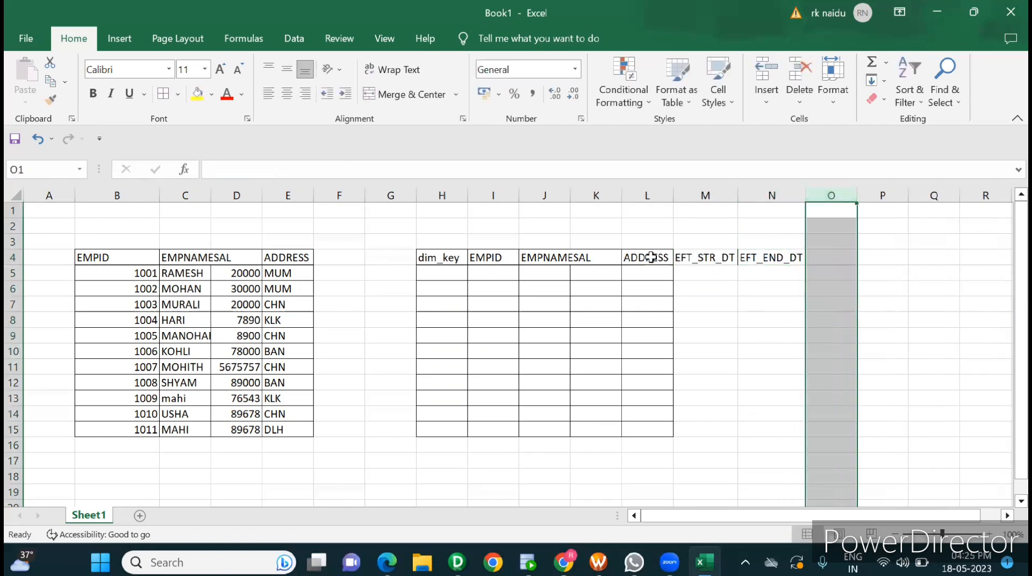
Step: Apply All Borders to L4:N15 so the two date columns are part of the target table grid
left_click_drag(656, 258, 755, 429)
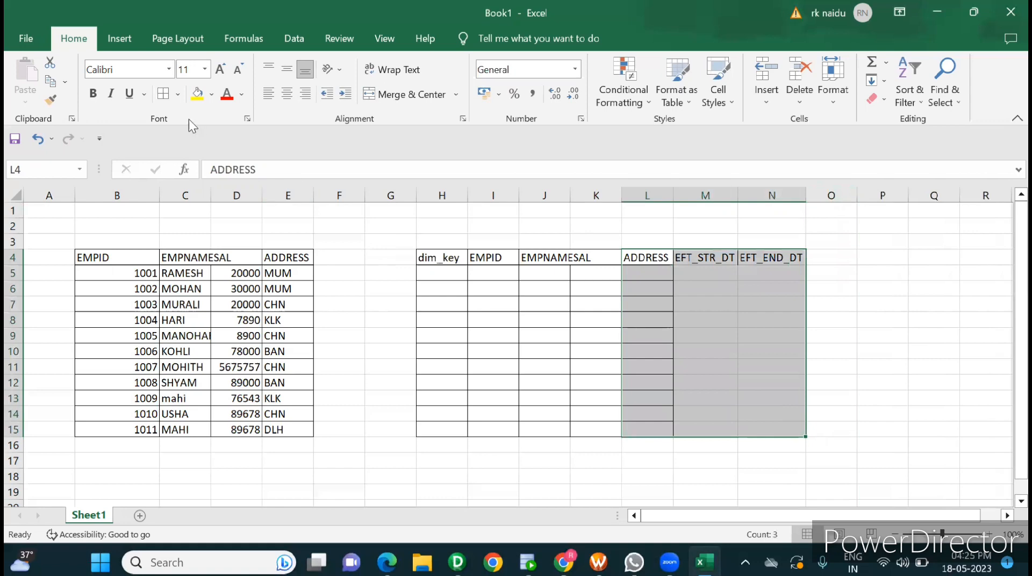
left_click(164, 95)
left_click(400, 319)
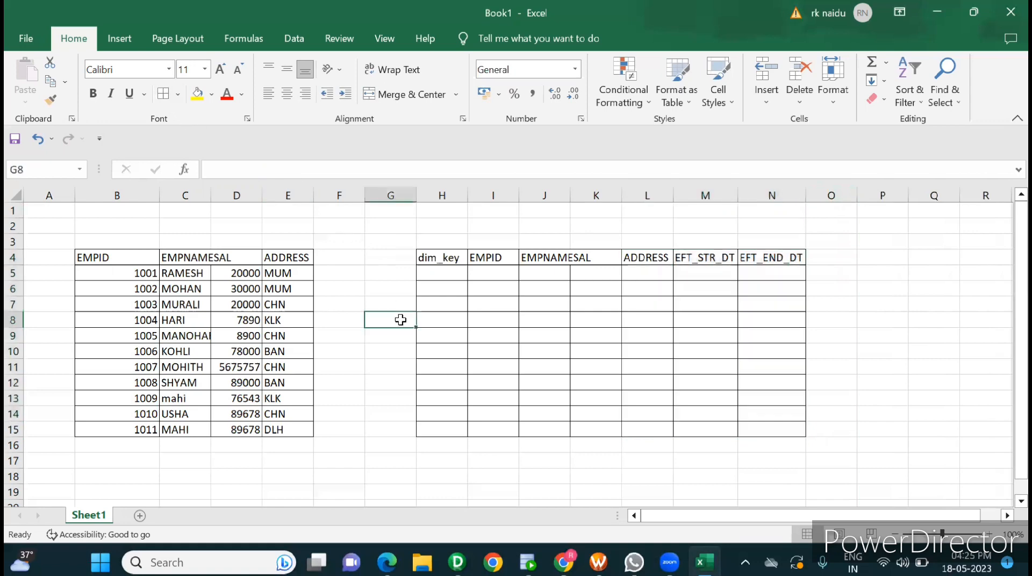
left_click(508, 341)
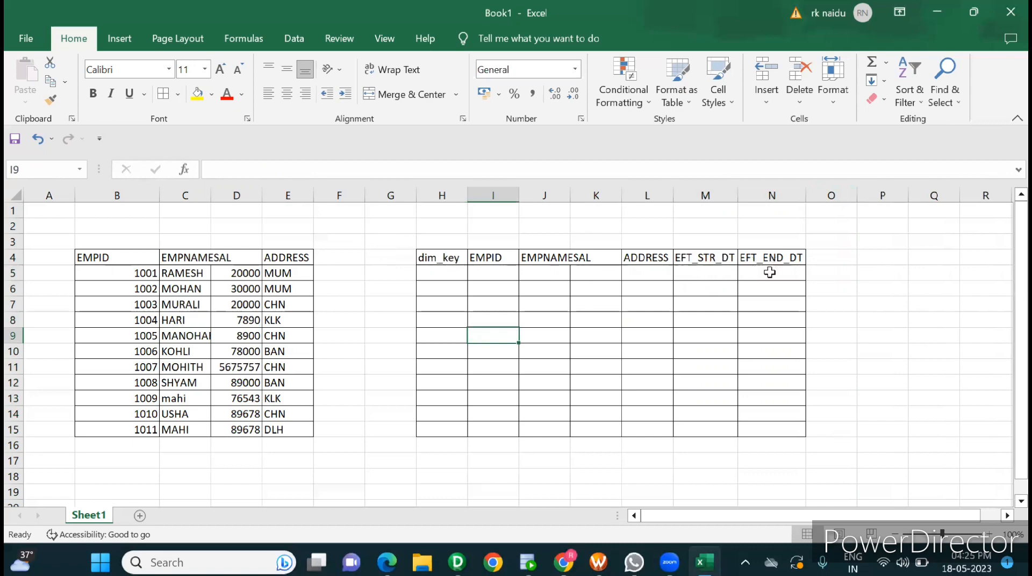
left_click(724, 275)
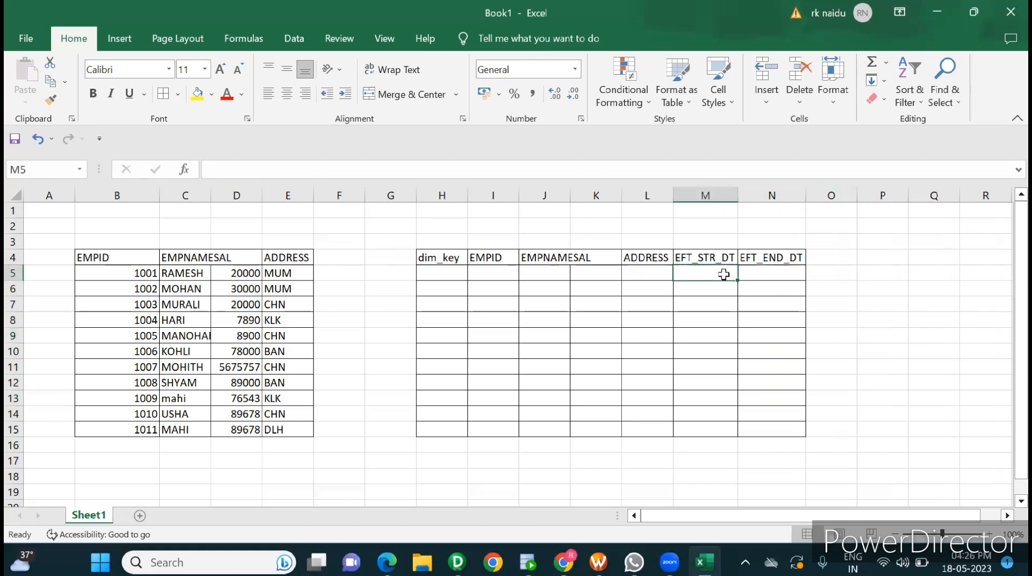
left_click(778, 274)
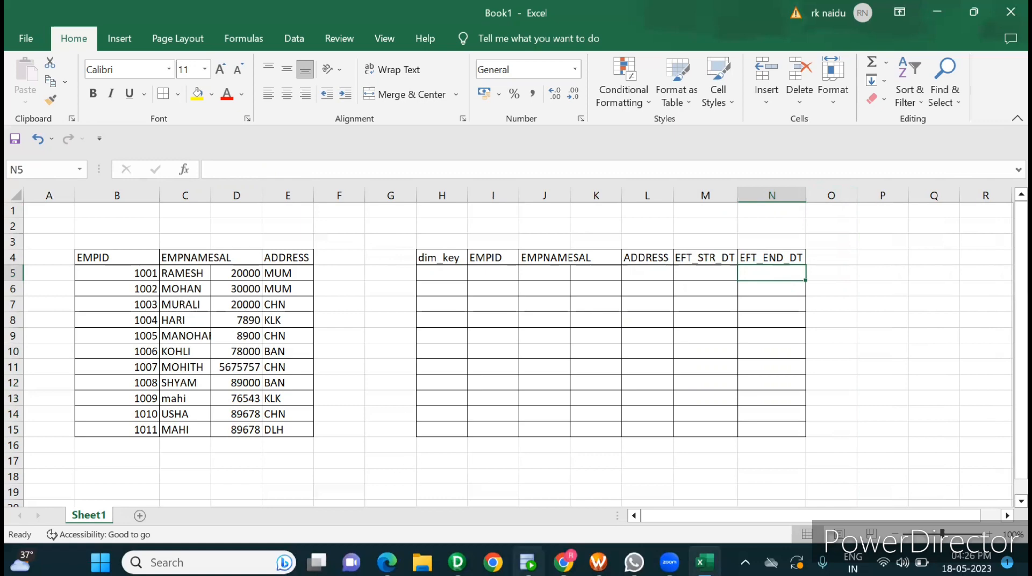
Step: Switch to Oracle SQL Developer, compare the emp_scd_type2 query results in the DWH and SOURCE worksheets, and return to the Excel workbook
left_click(528, 562)
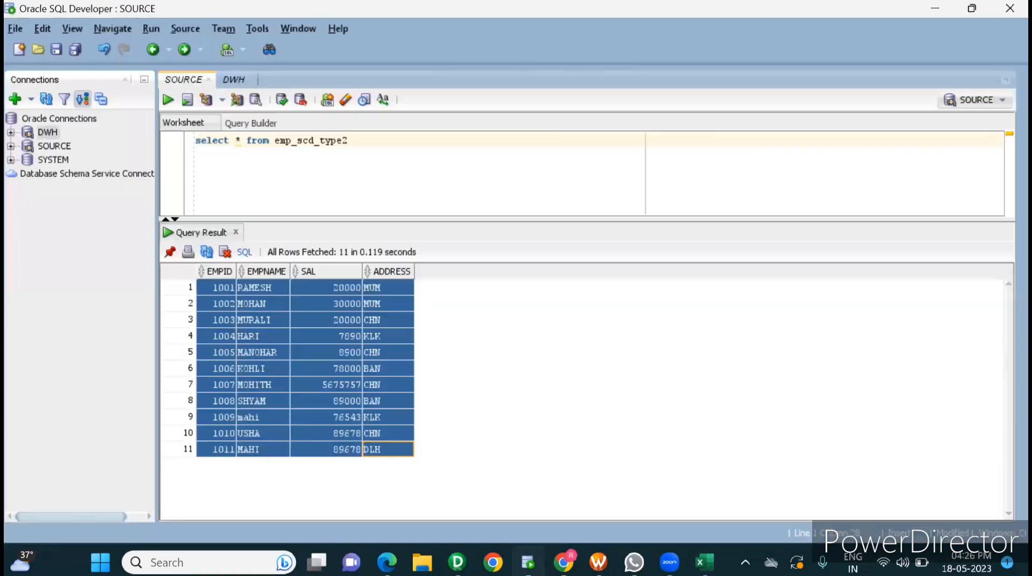
left_click(237, 80)
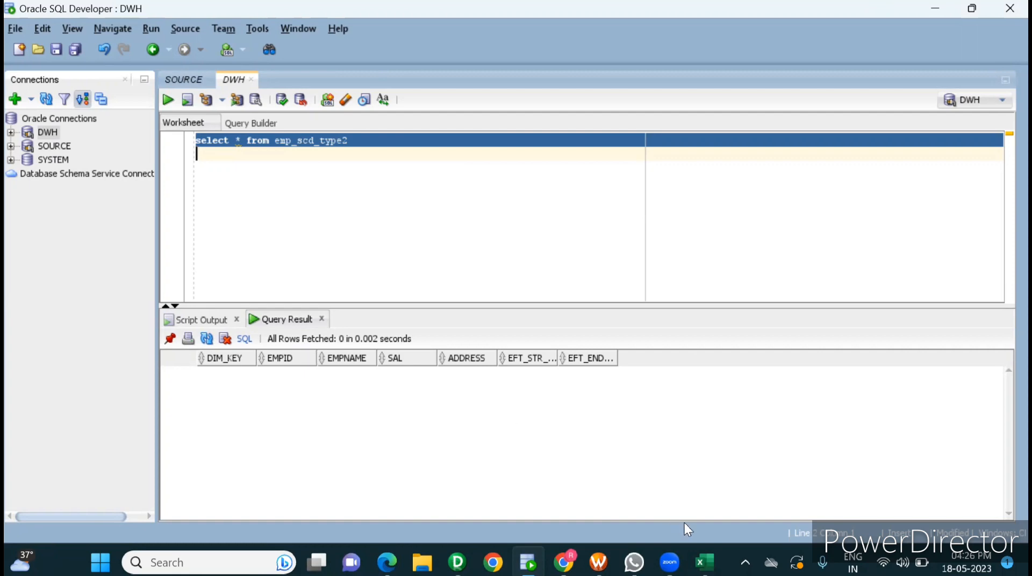
left_click(191, 82)
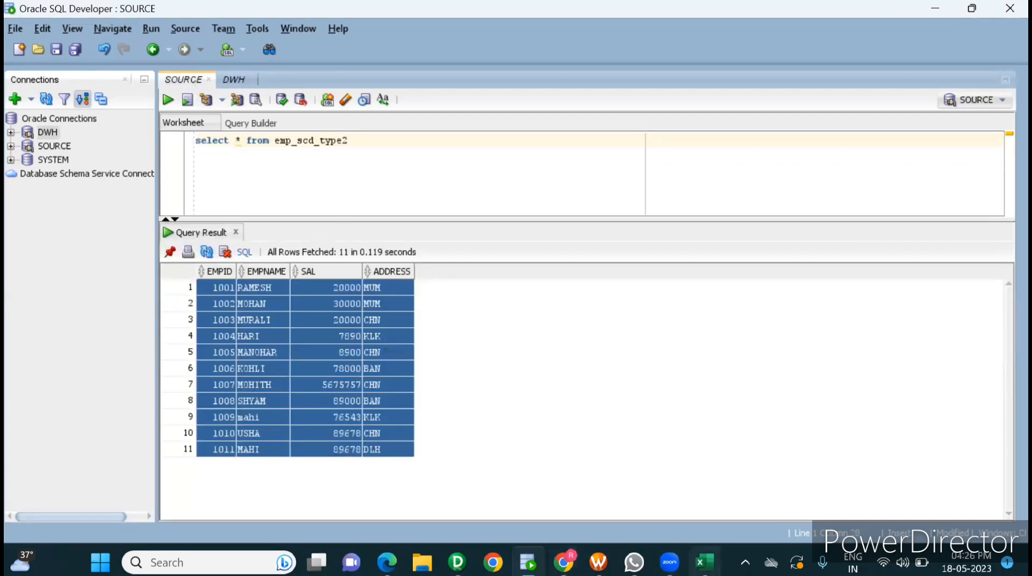
left_click(704, 563)
left_click(375, 371)
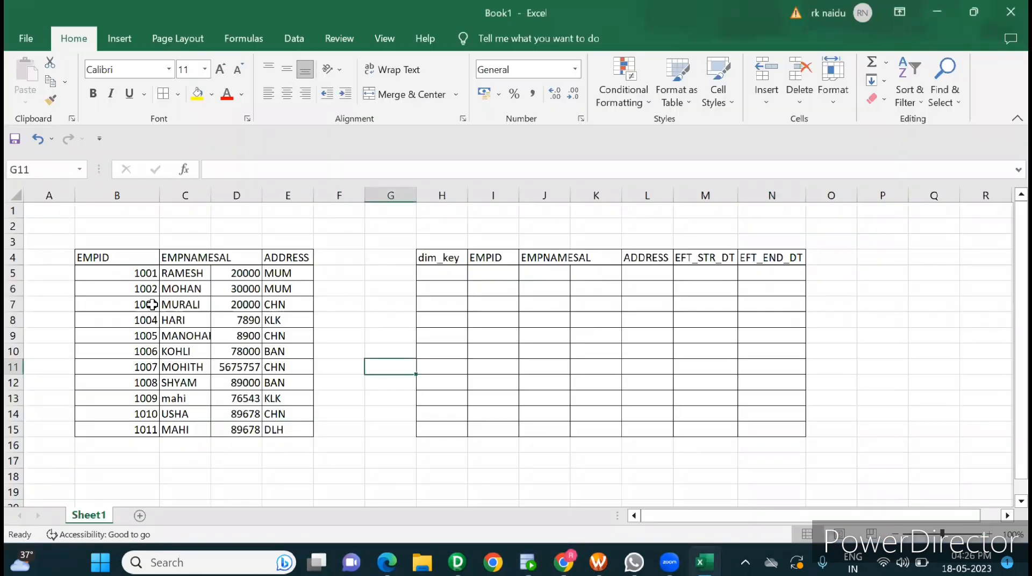
Step: Copy the first source employee row B5:E5 into the target table starting at I5
left_click(159, 273)
left_click_drag(159, 273, 268, 275)
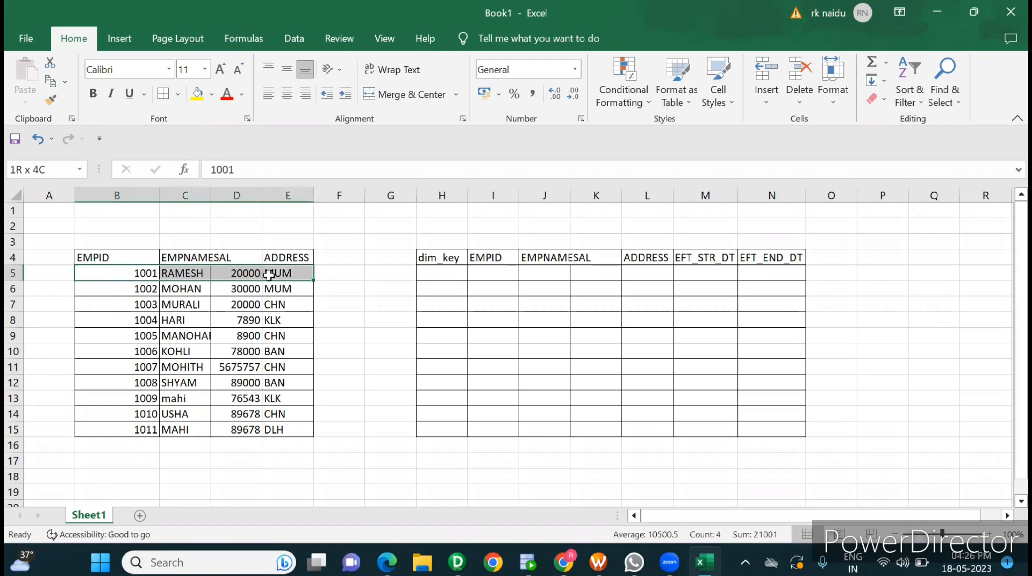
key("ctrl+c")
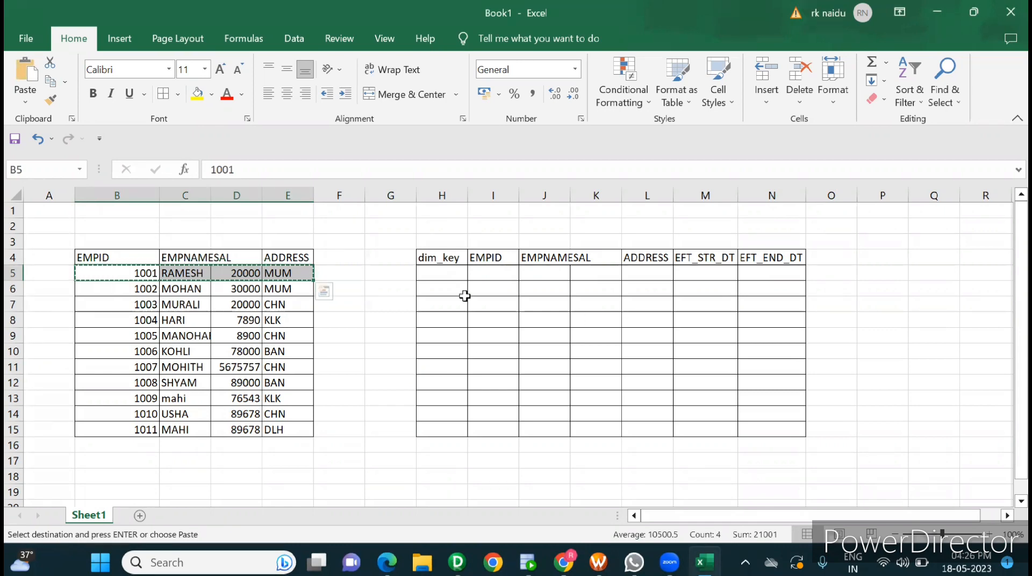
left_click(497, 277)
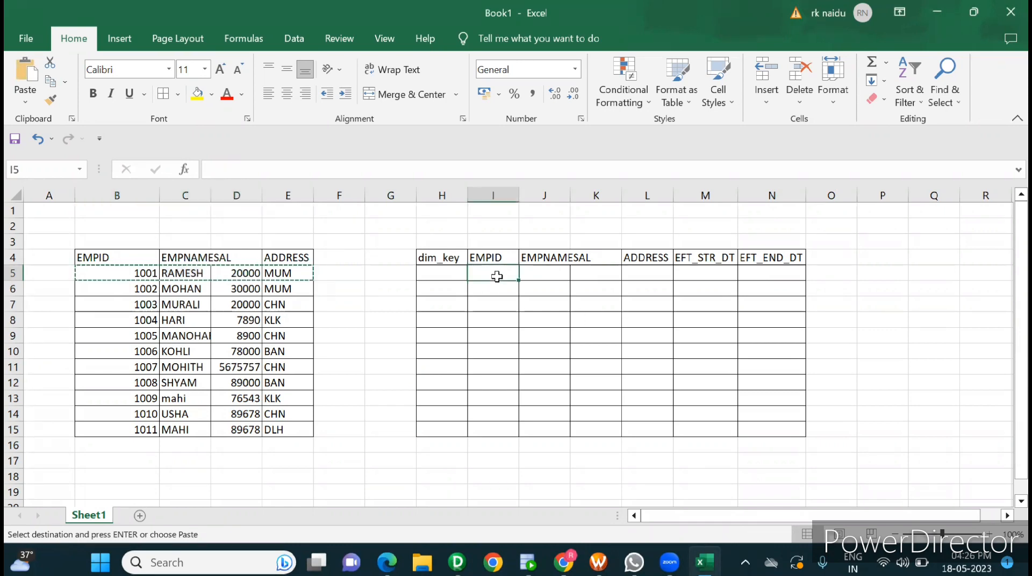
key("ctrl+v")
Step: Enter 1 as the dim_key value in H5 for the first target row
left_click(432, 274)
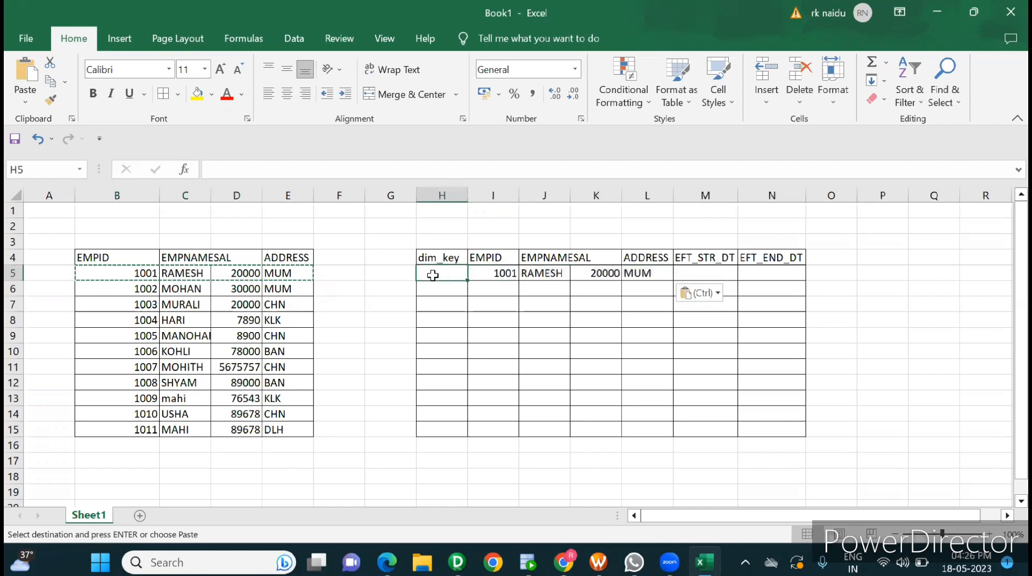
key("Escape")
type("1")
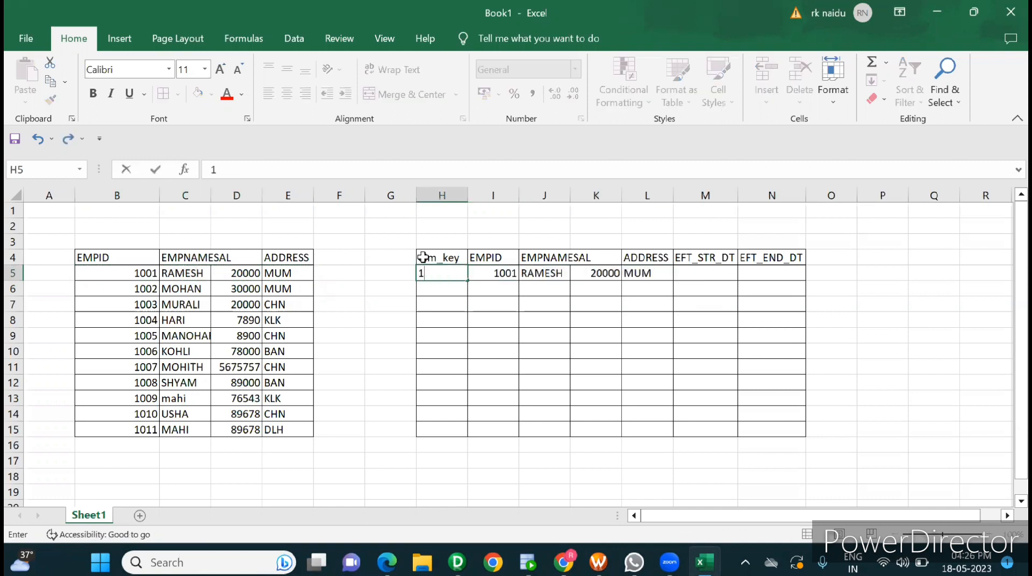
double_click(424, 259)
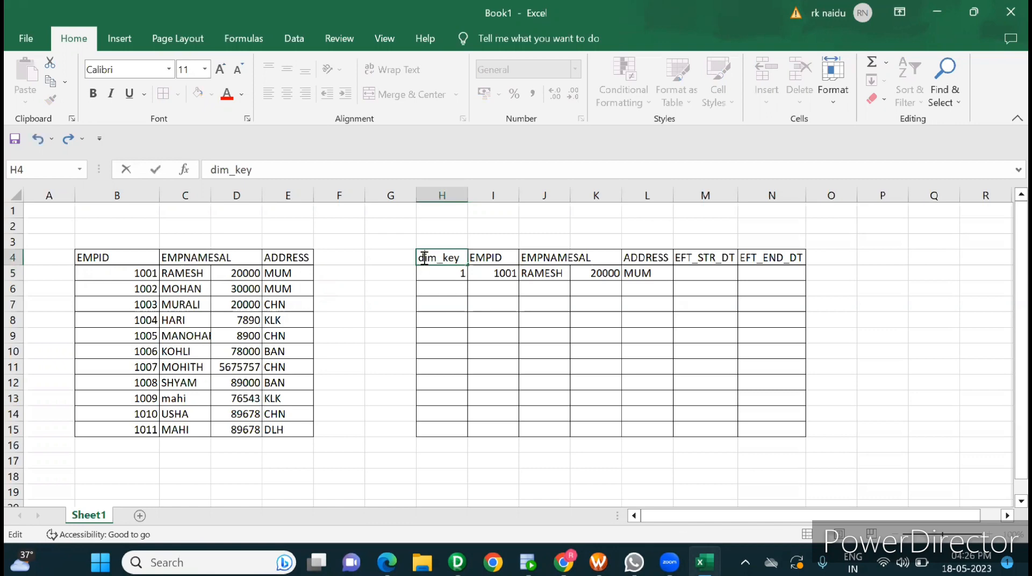
left_click(723, 289)
Step: Enter the effective start date 18-05-2023 in M5 for the first target row
left_click(702, 273)
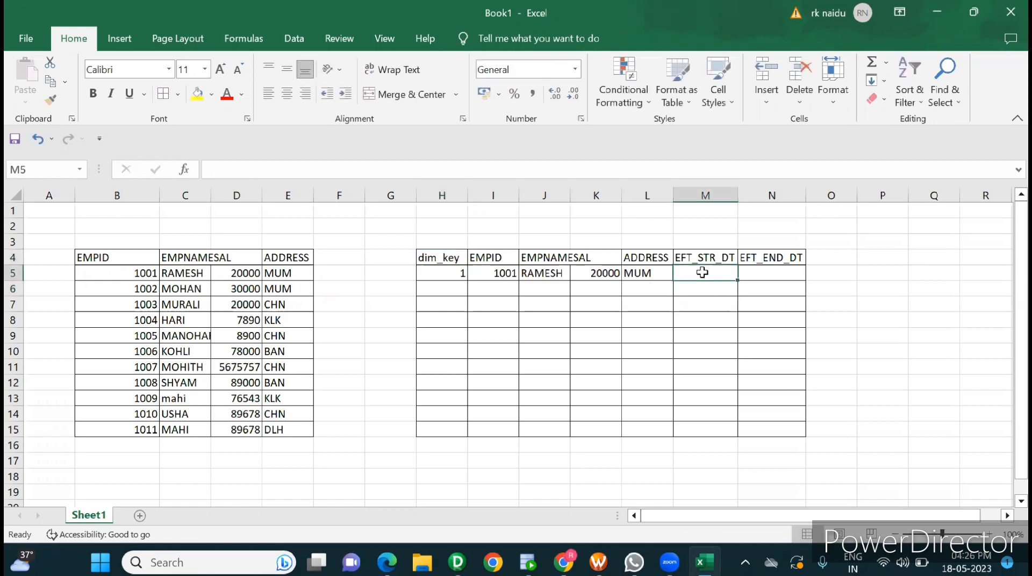
type("18-0")
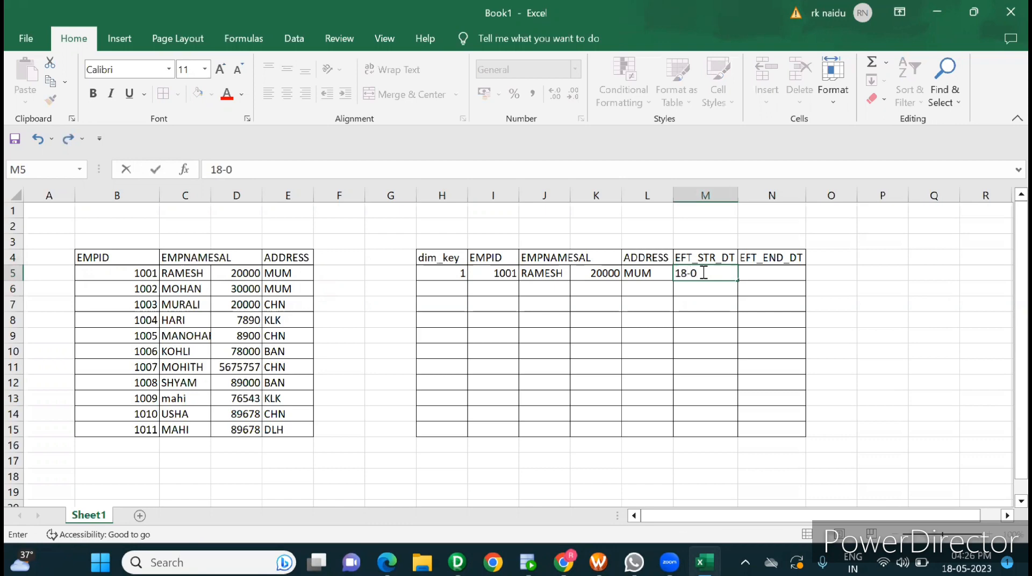
type("5-2023")
left_click(823, 379)
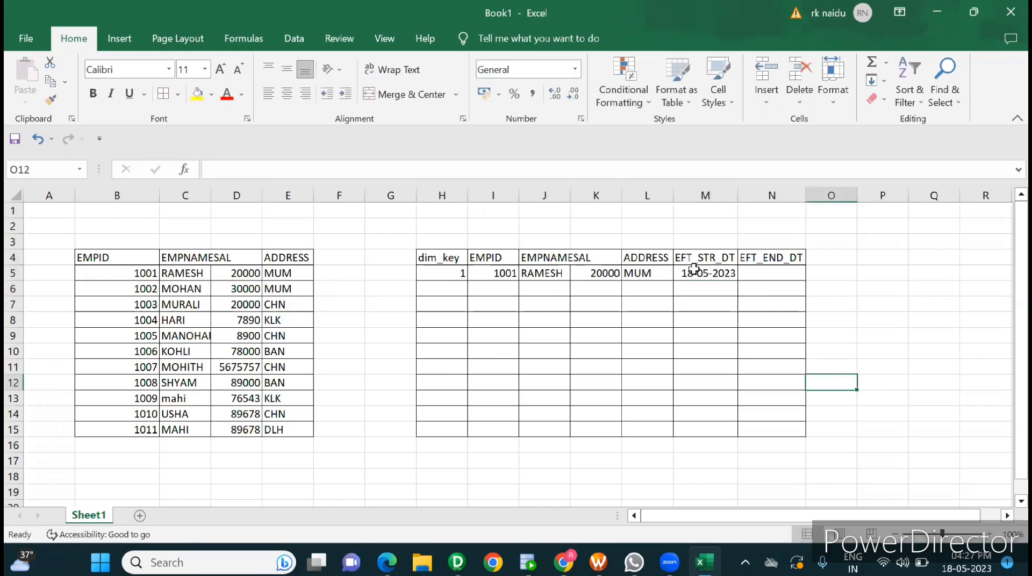
left_click(768, 275)
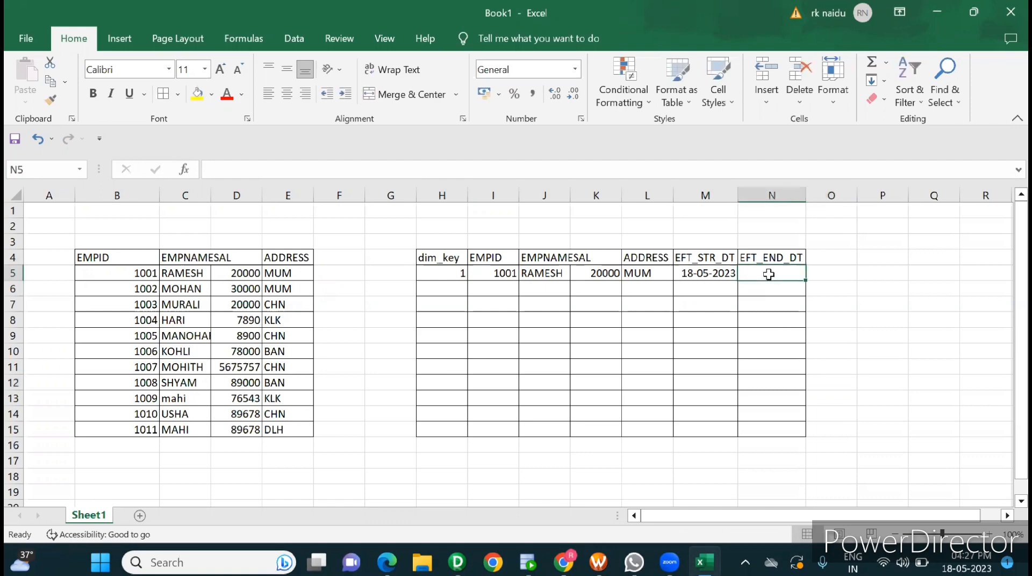
left_click(691, 322)
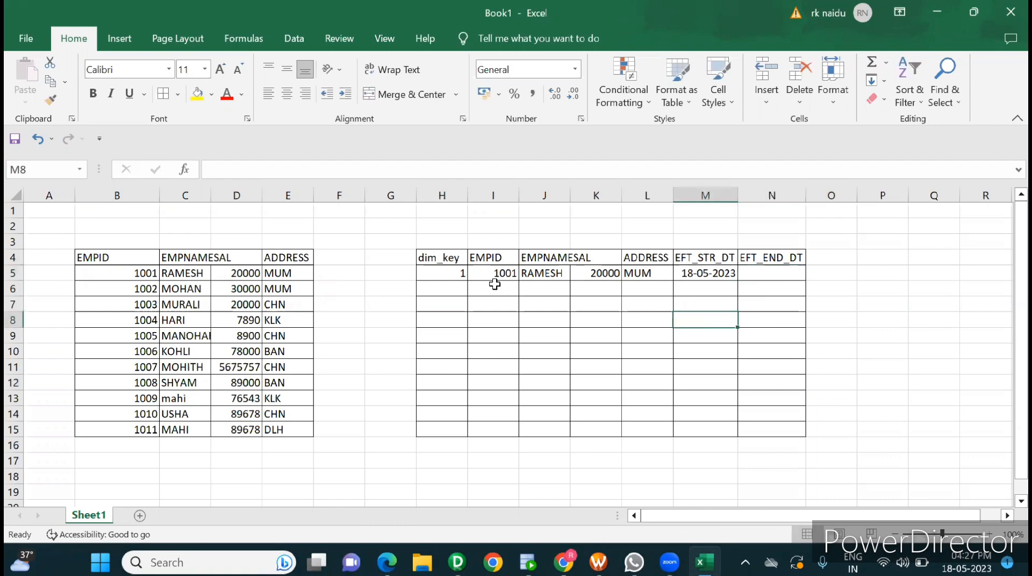
left_click(546, 275)
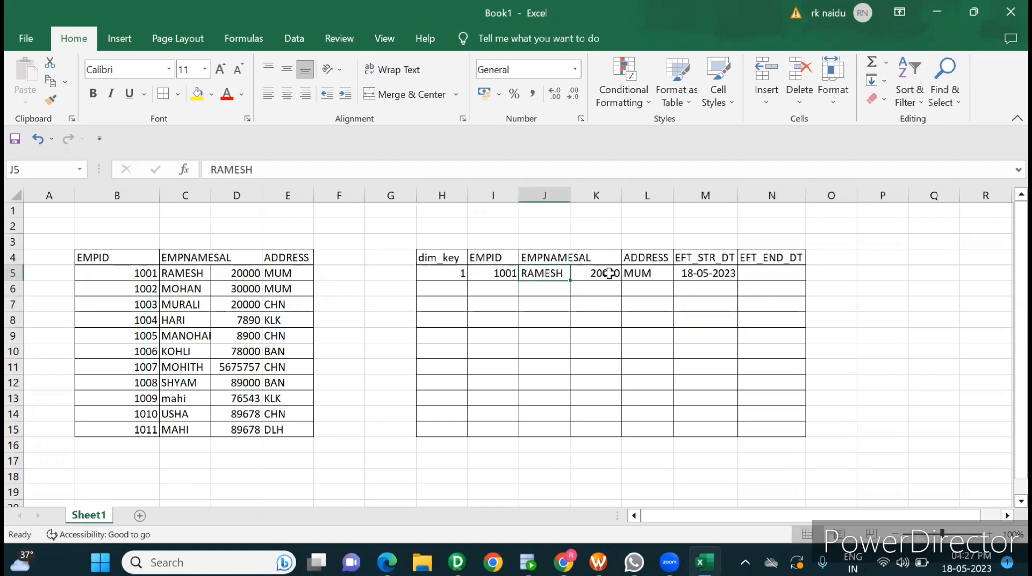
left_click(647, 273)
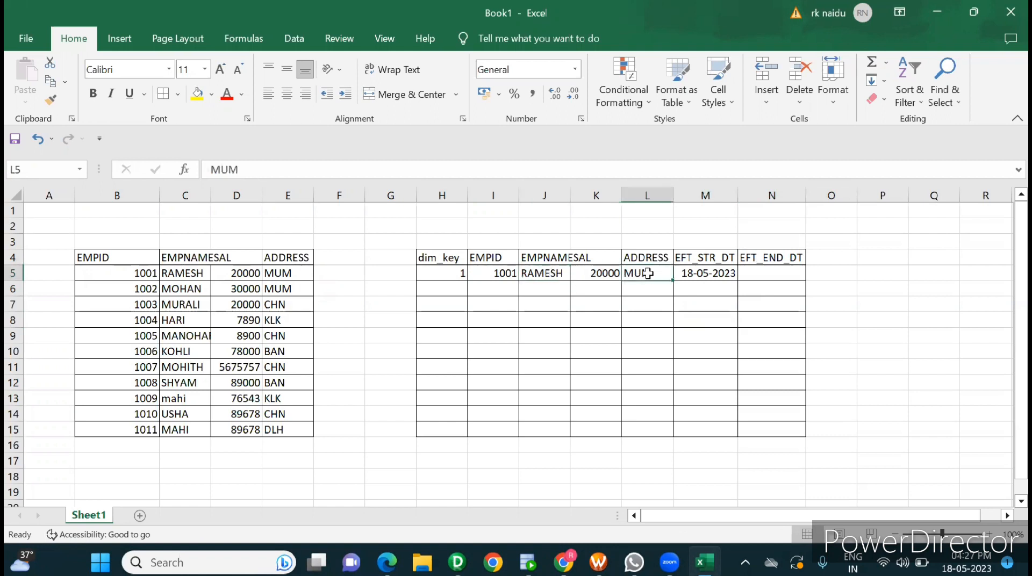
left_click(760, 274)
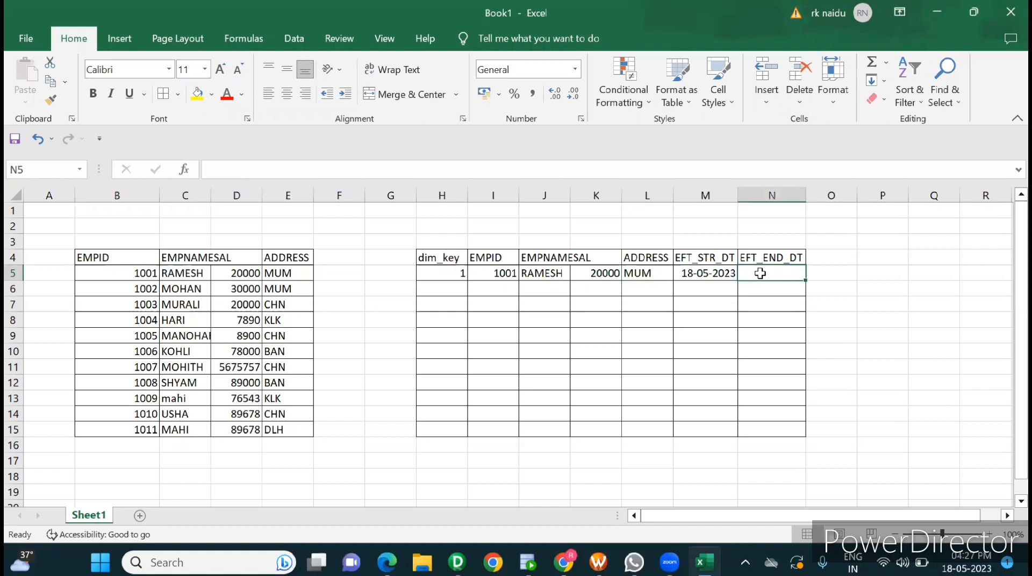
Step: Copy the remaining source employee rows B6:E15 into the target table starting at I6
left_click(148, 287)
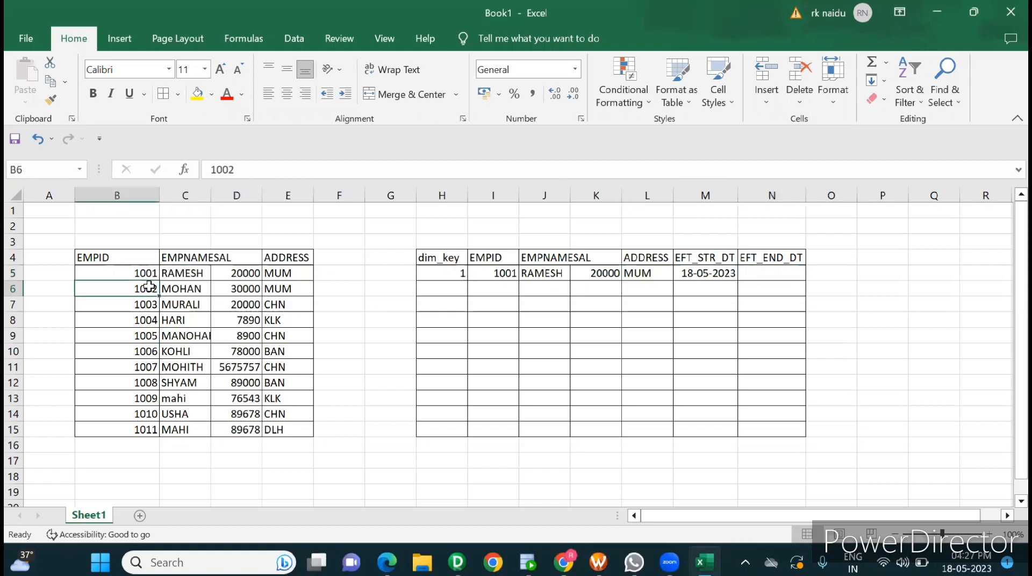
left_click_drag(149, 287, 281, 429)
key("ctrl+c")
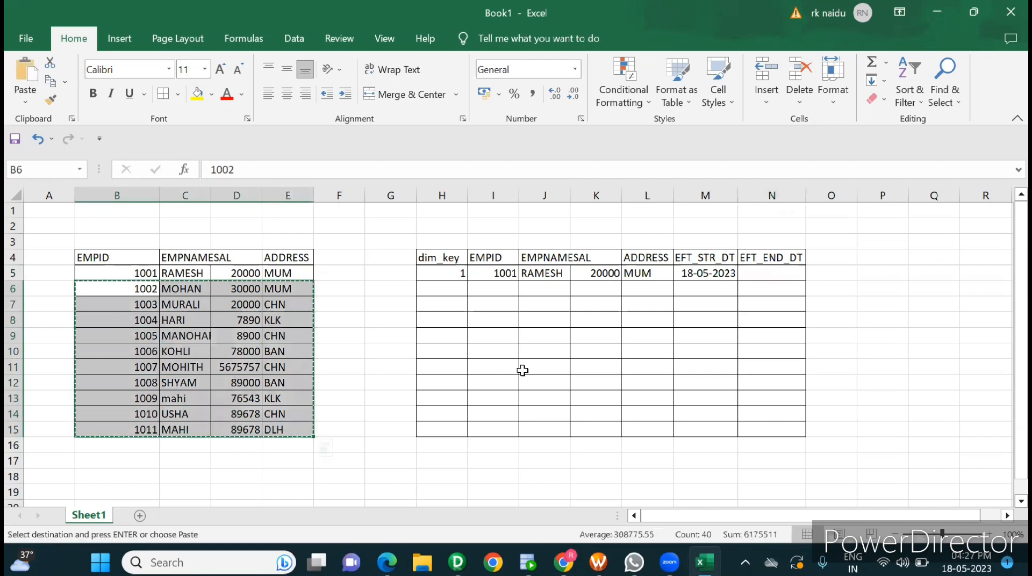
left_click(507, 295)
key("ctrl+v")
Step: Enter the sequential dim_key values 2 through 11 in H6:H15 for the remaining target rows
left_click(455, 294)
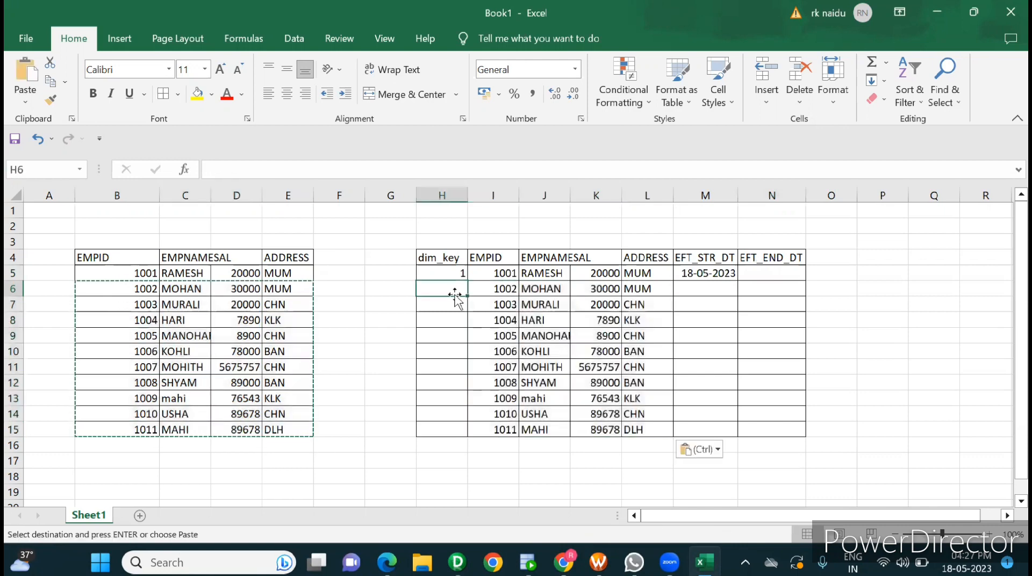
key("Escape")
type("2")
key("Return")
type("3")
key("Return")
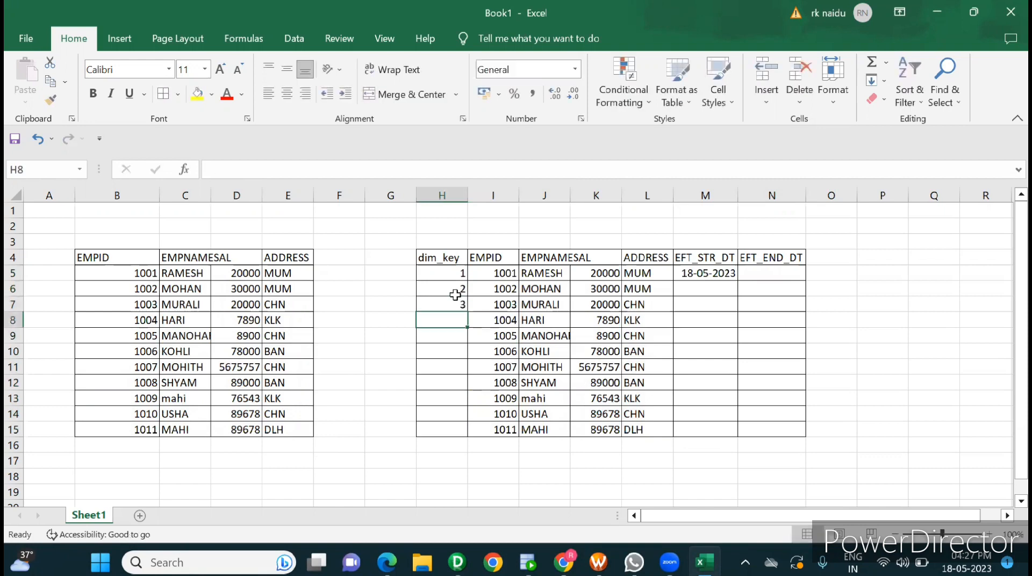
type("4")
key("Return")
type("5")
key("Return")
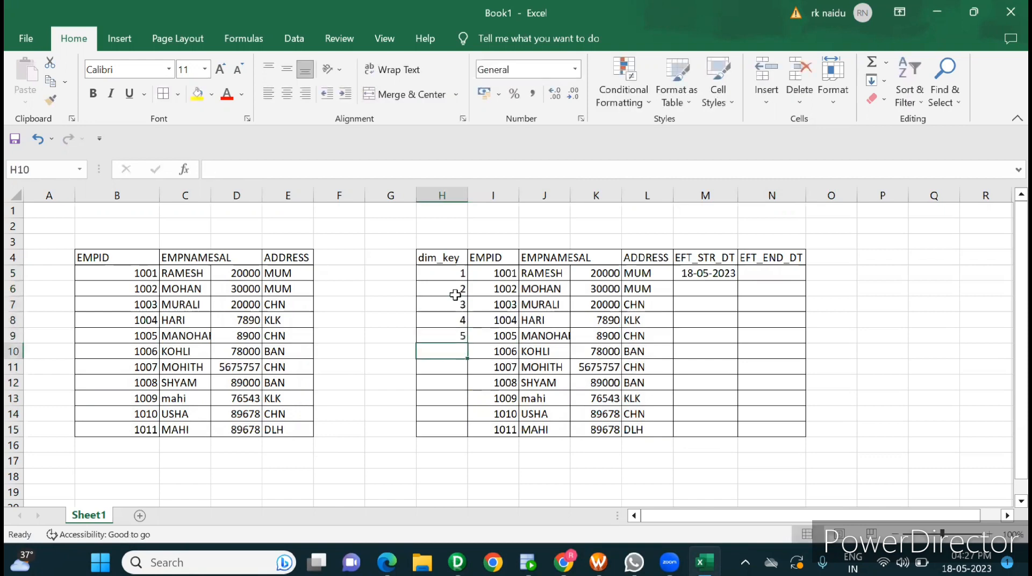
type("6")
key("Return")
type("7")
key("Return")
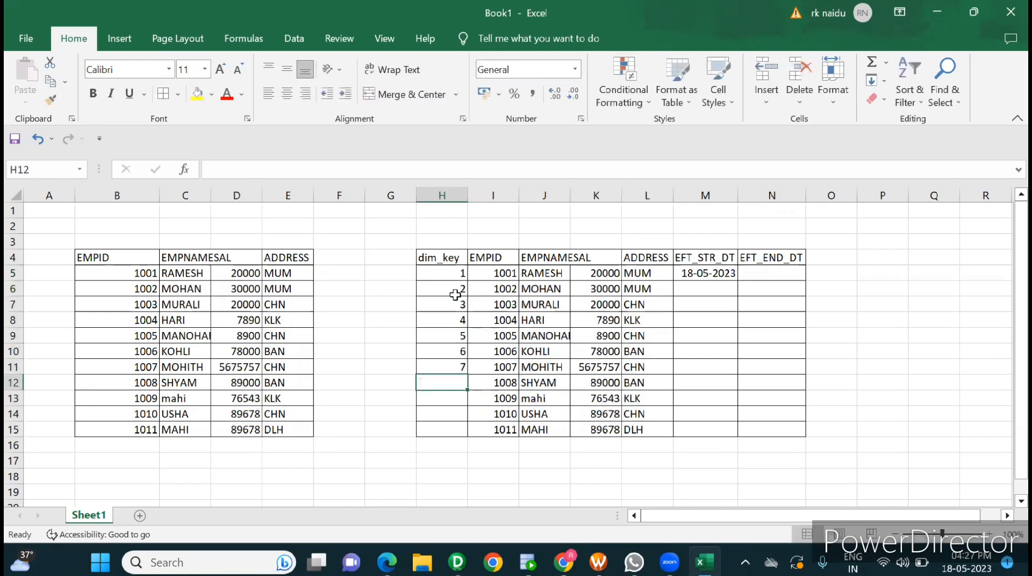
type("8")
key("Return")
type("9")
key("Return")
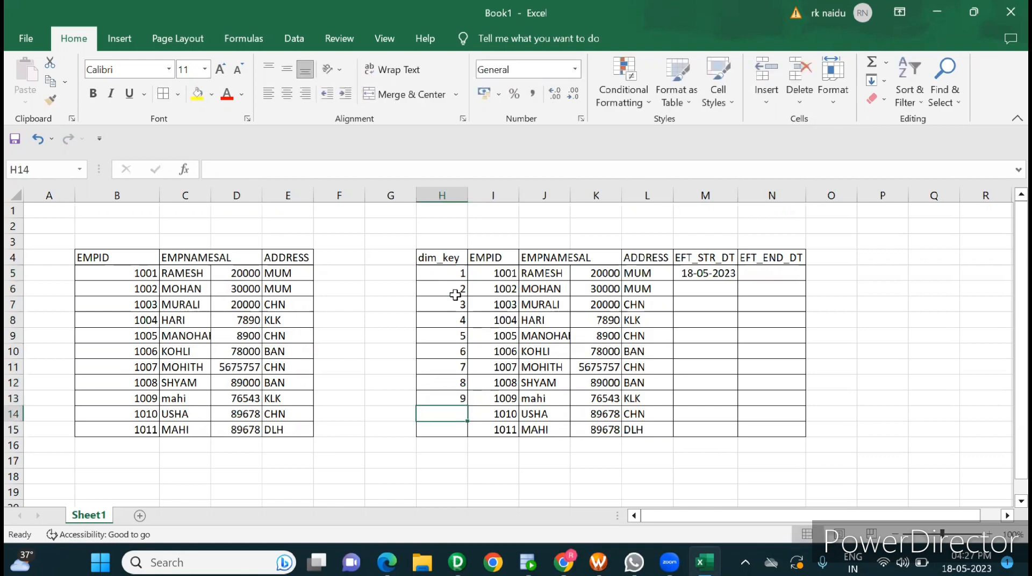
type("10")
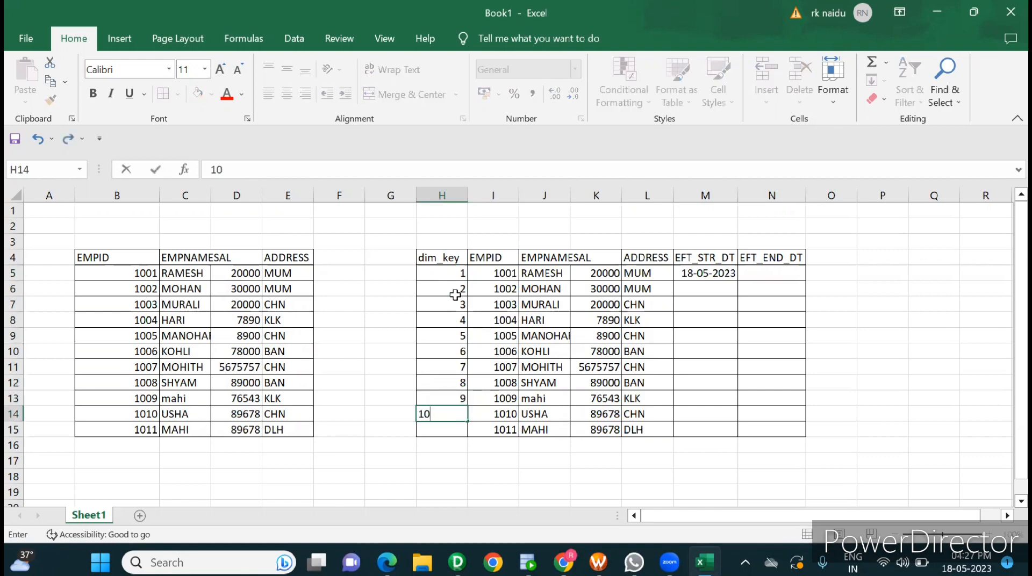
key("Return")
type("11")
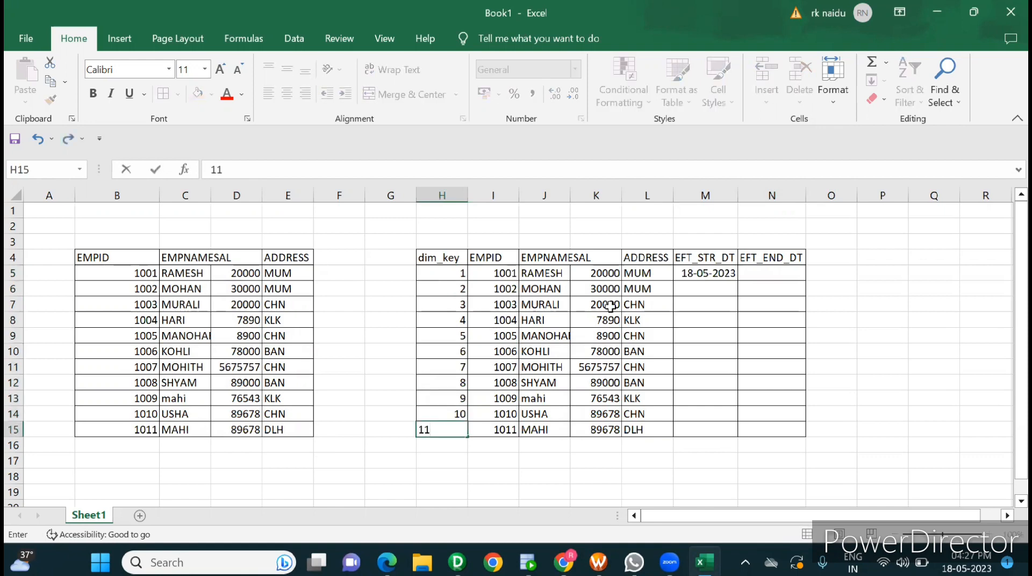
left_click(720, 330)
Step: Copy the effective start date 18-05-2023 from M5 down to M15 for all target rows
left_click(709, 276)
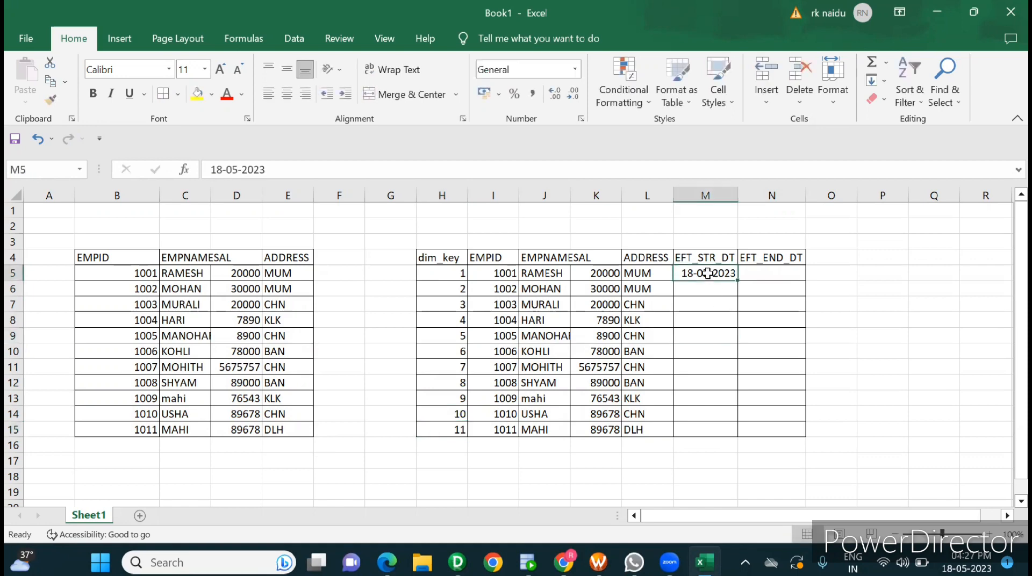
key("ctrl+c")
left_click_drag(708, 274, 707, 273)
key("shift+Down")
key("shift+Down")
key("shift+Down")
key("shift+Down")
key("shift+Down")
key("shift+Down")
key("shift+Down")
key("shift+Down")
key("shift+Down")
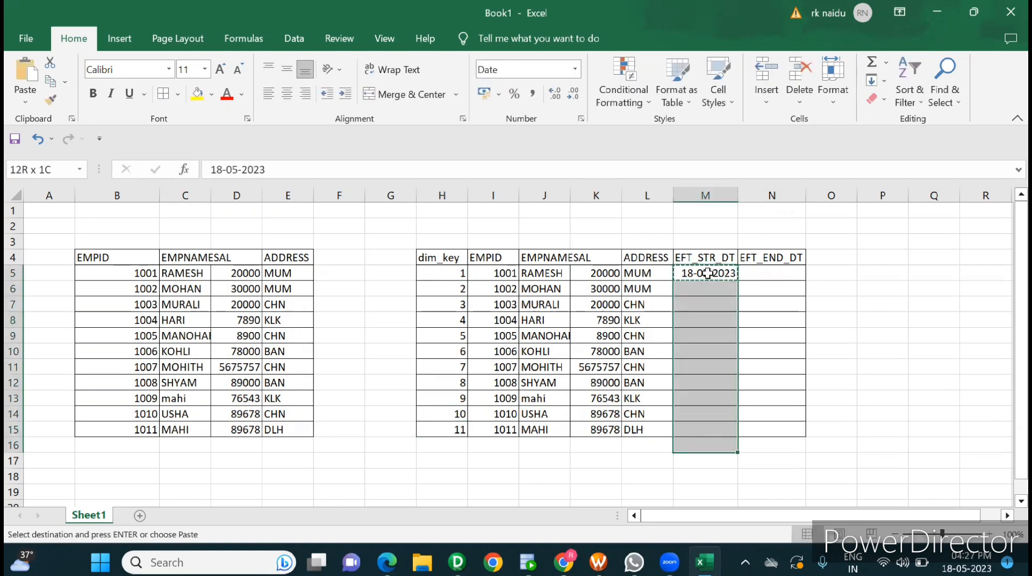
key("ctrl+v")
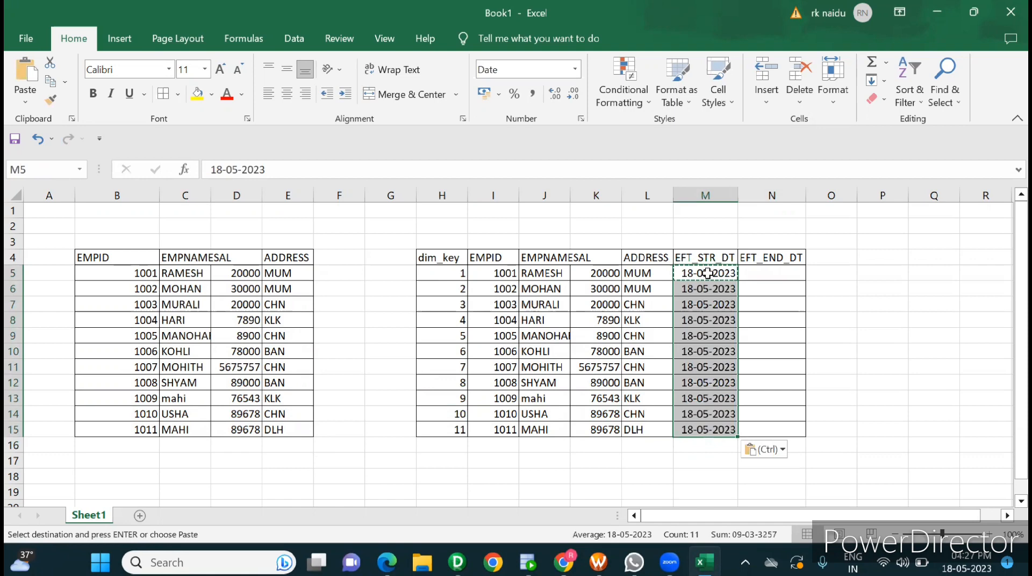
left_click(882, 367)
key("Escape")
key("ctrl+s")
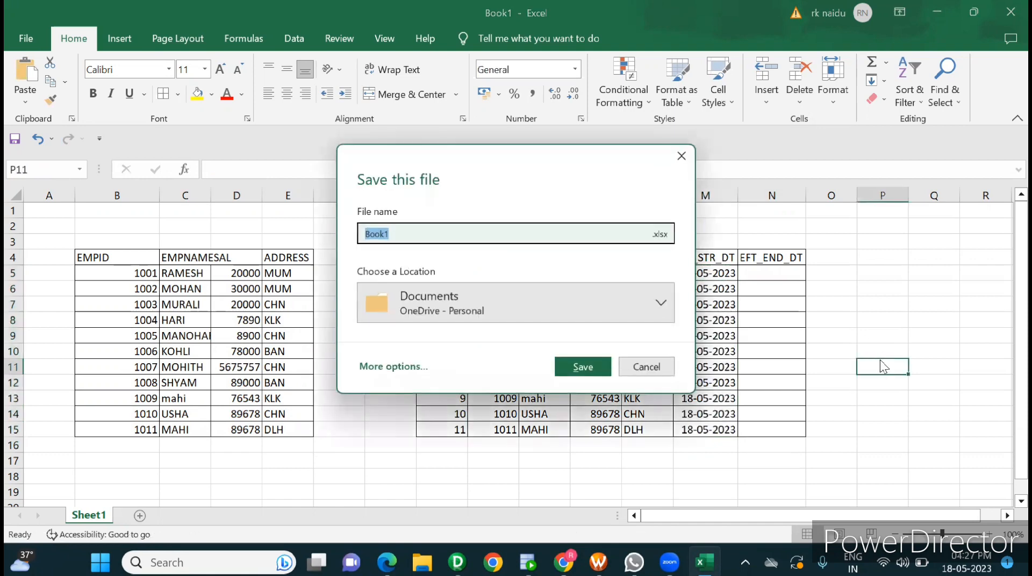
left_click(634, 371)
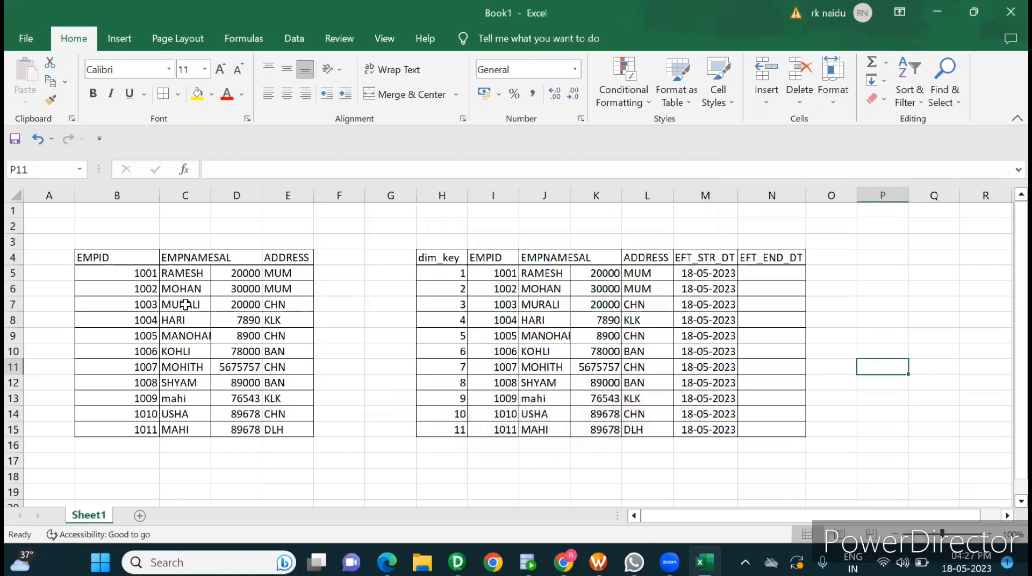
Step: Change the address of employee 1003 in source cell E7 to KLK
left_click(146, 303)
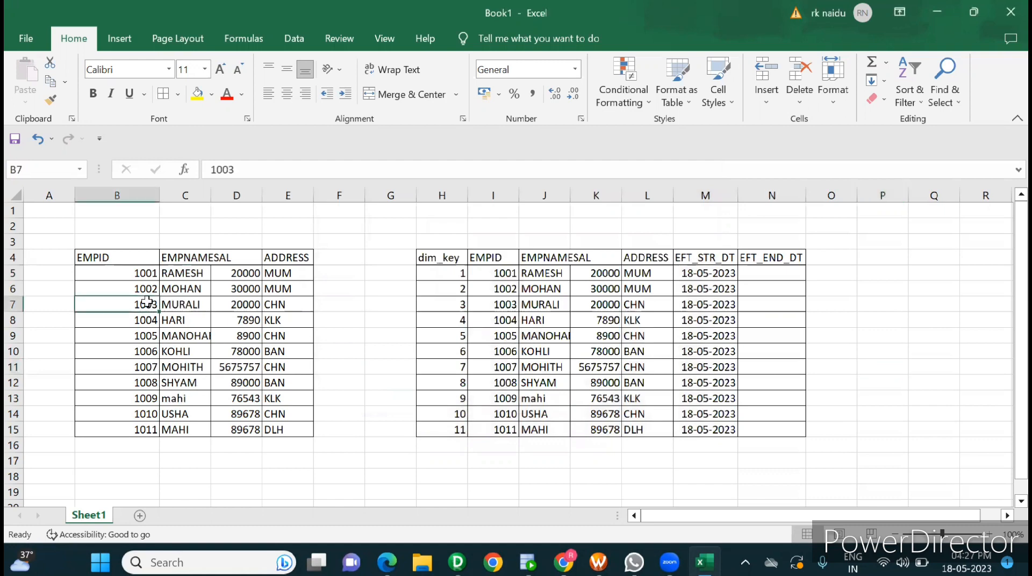
left_click(278, 304)
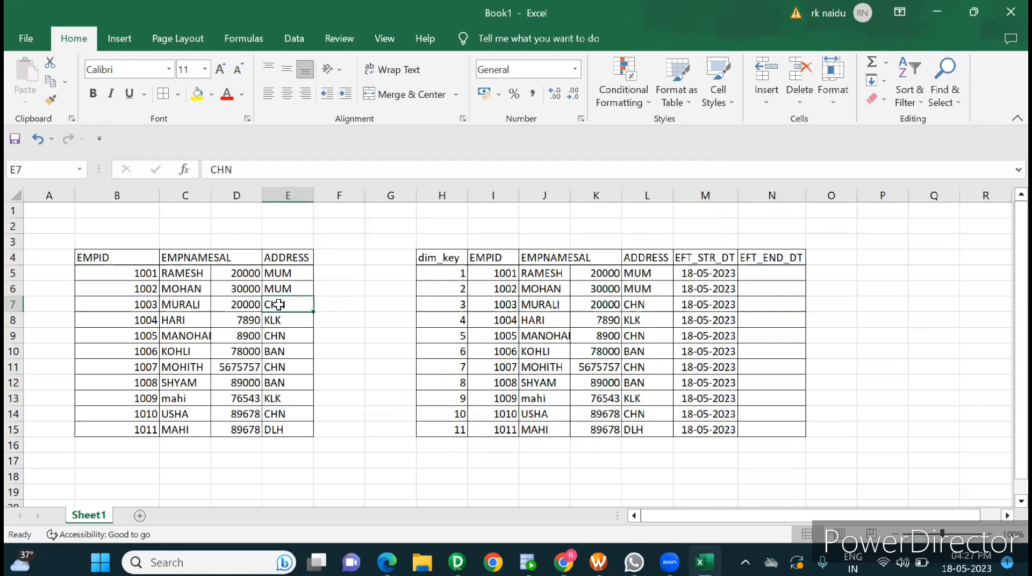
type("KLK")
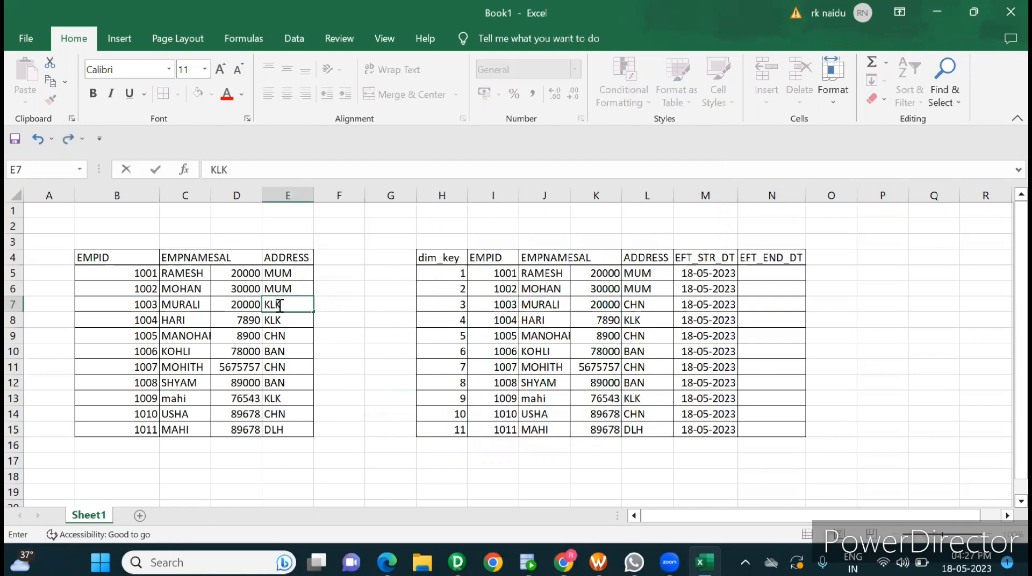
left_click(318, 333)
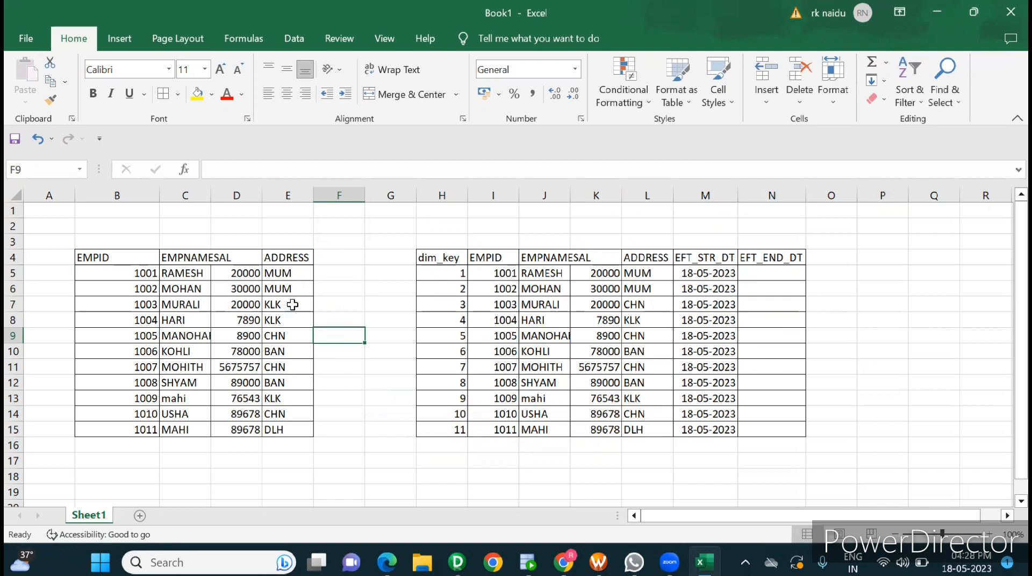
Step: Make the changed source row B7:E7 bold
left_click(292, 305)
left_click_drag(141, 305, 272, 304)
key("ctrl+b")
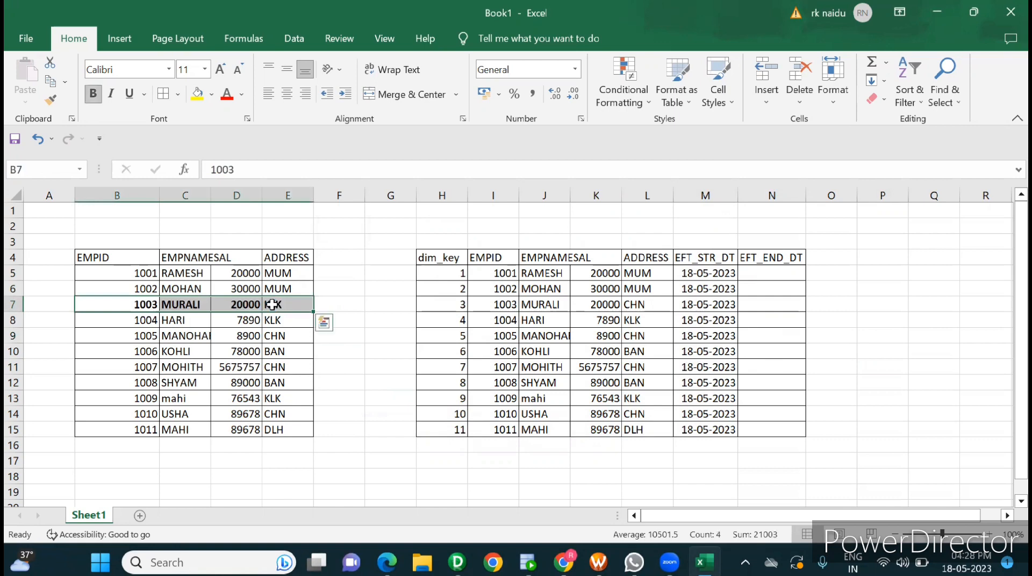
left_click(418, 479)
Step: Compare employee 1003's source and target rows and enter the effective end date 18-06-2023 in N7
left_click_drag(139, 272, 281, 283)
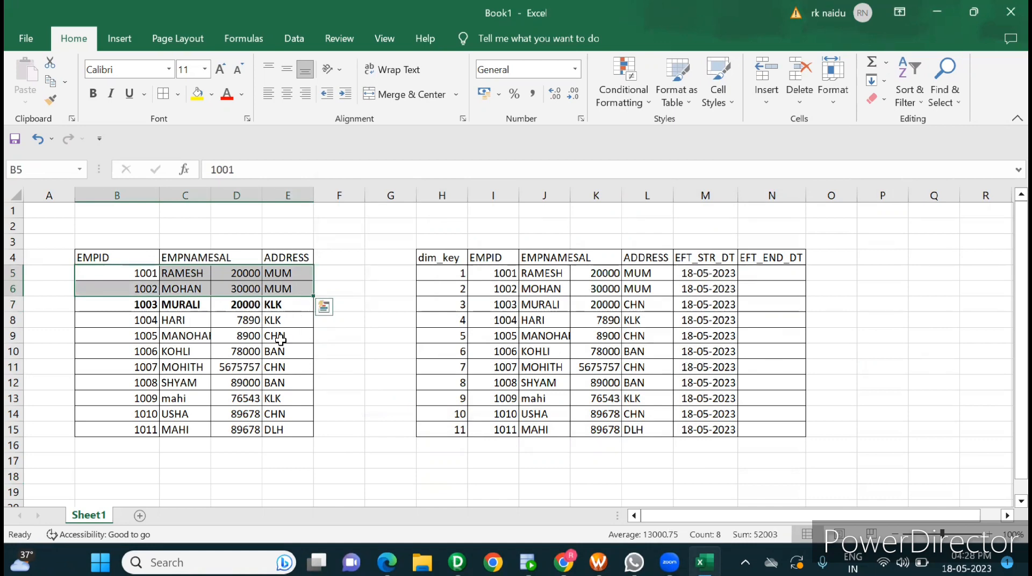
left_click(142, 302)
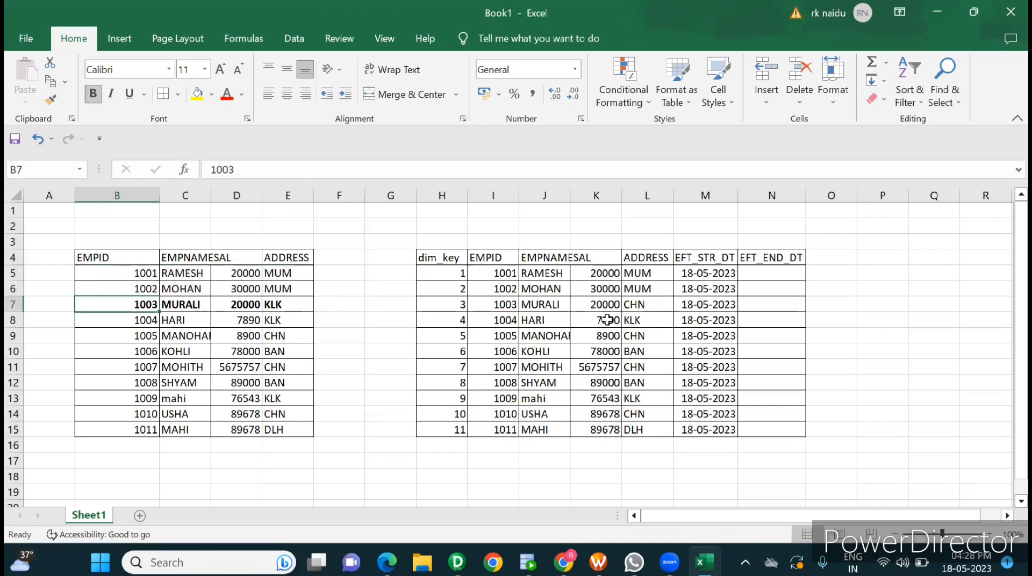
left_click(505, 275)
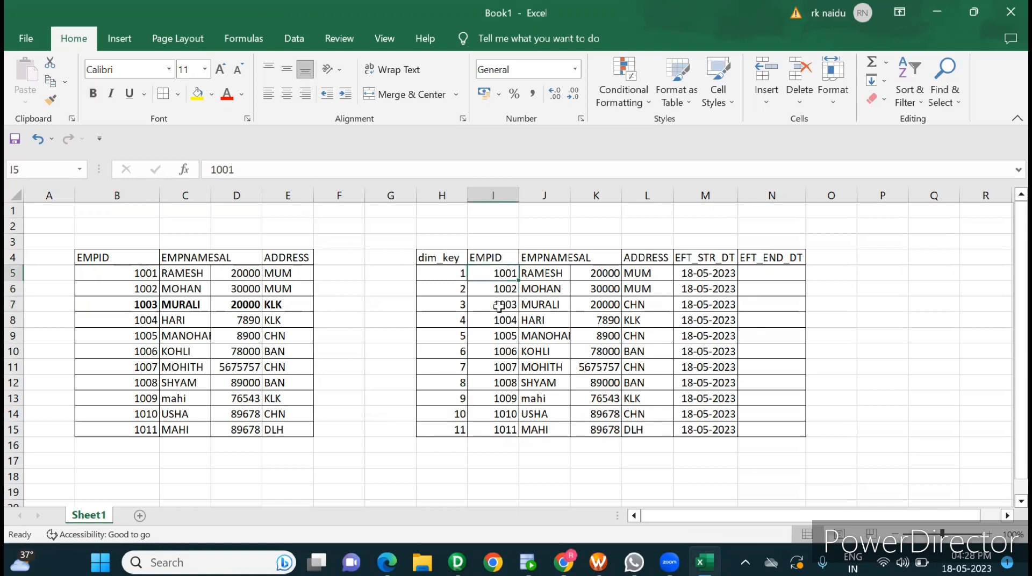
left_click_drag(503, 304, 726, 302)
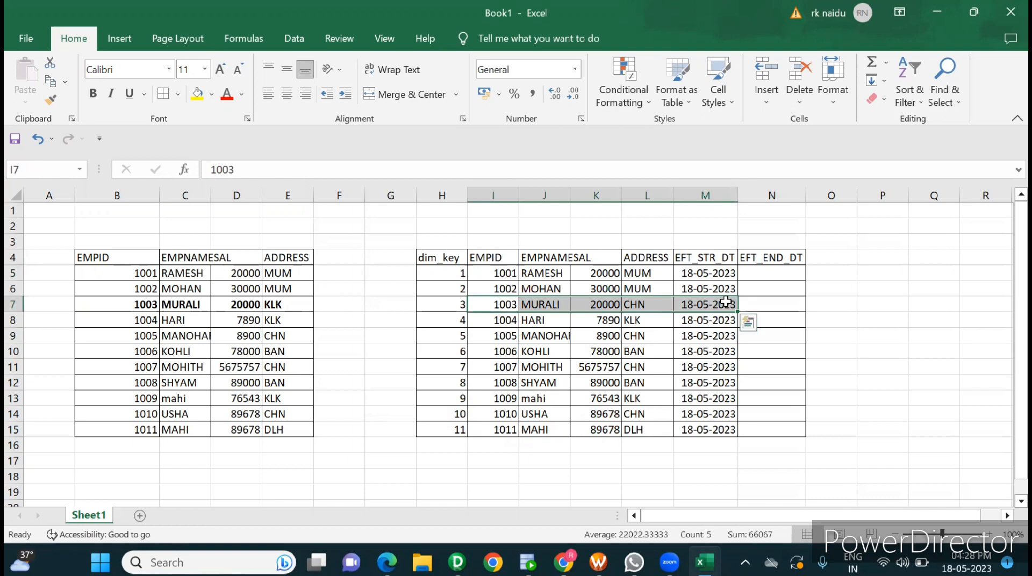
left_click(763, 304)
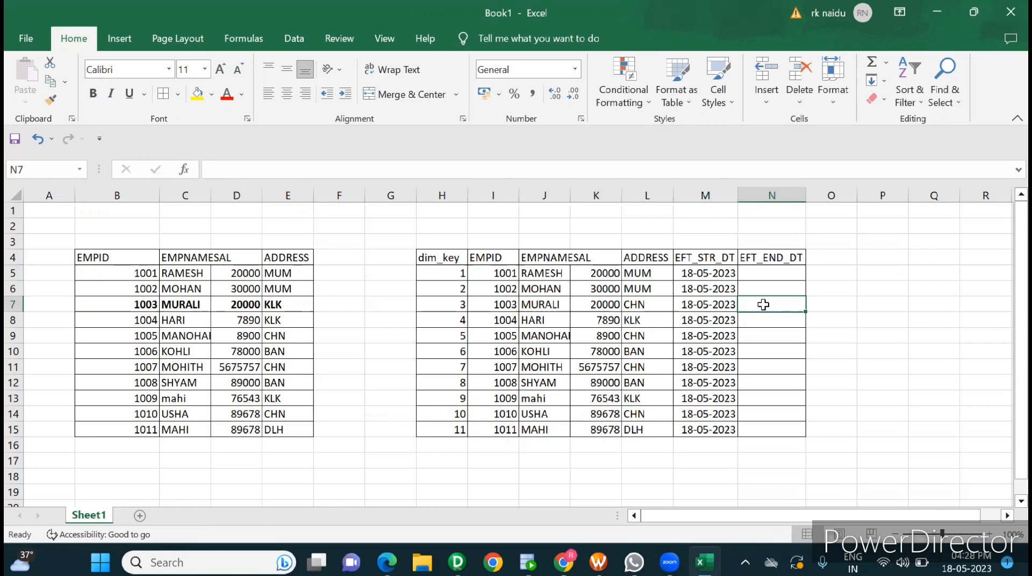
type("18")
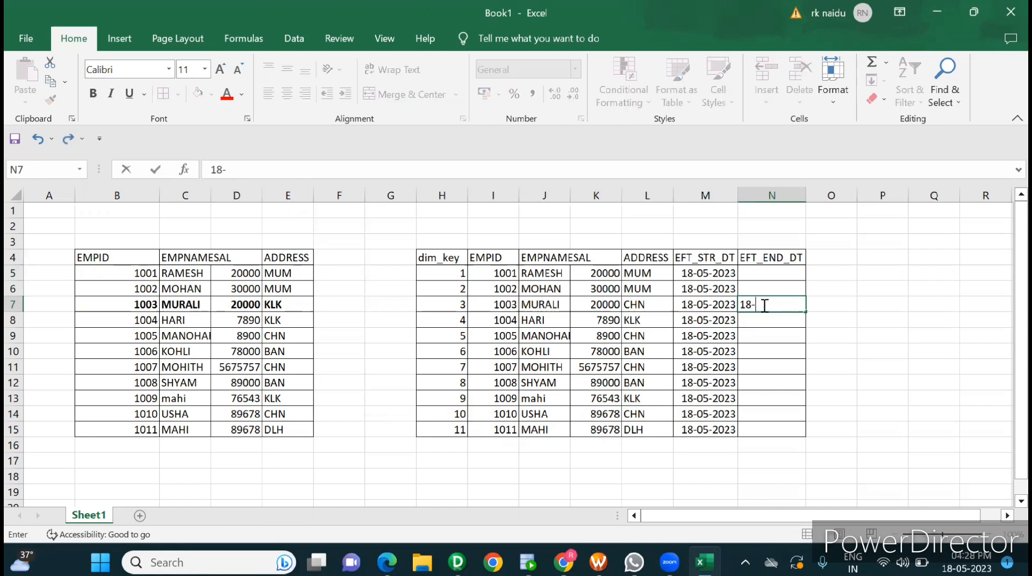
type("-06-2023")
left_click(882, 351)
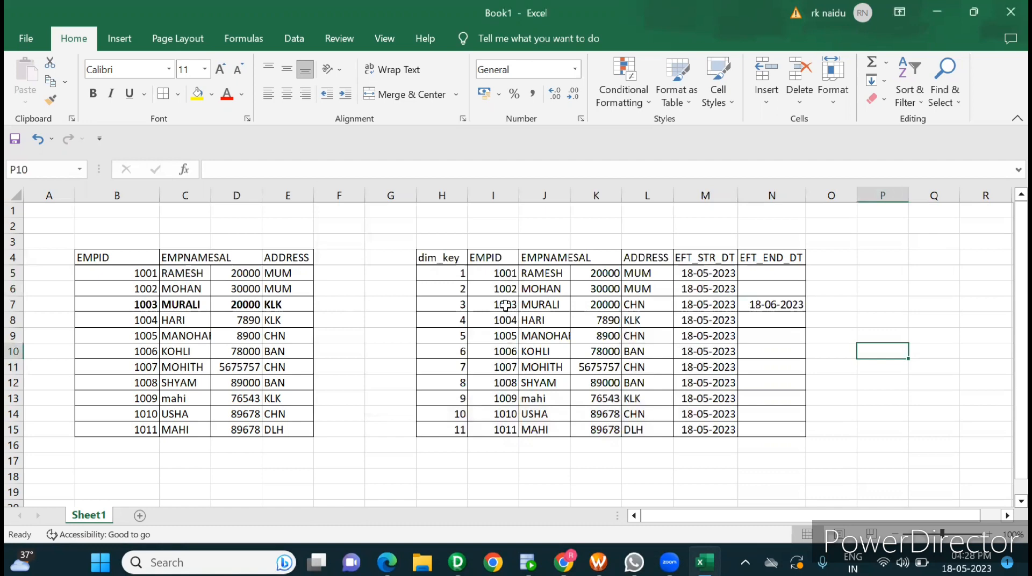
Step: Review the name, address and effective start and end dates of employee 1003 in target row 7
left_click_drag(505, 306, 748, 307)
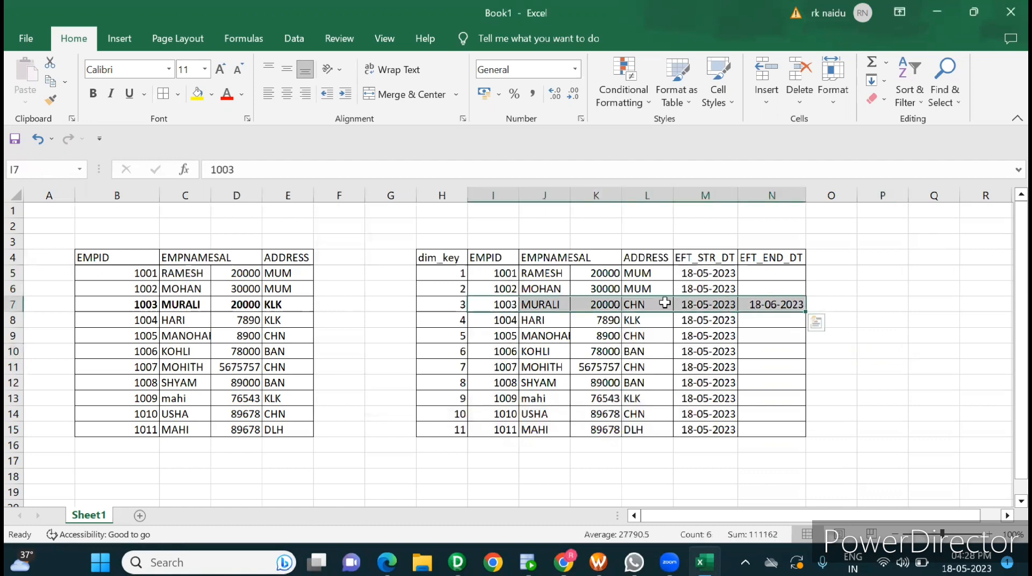
left_click(664, 303)
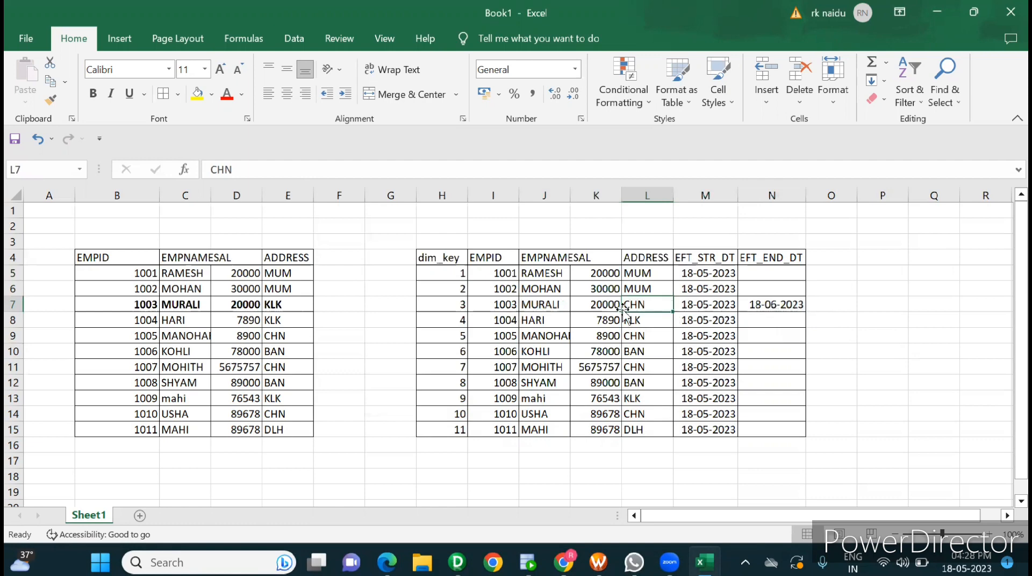
left_click(547, 306)
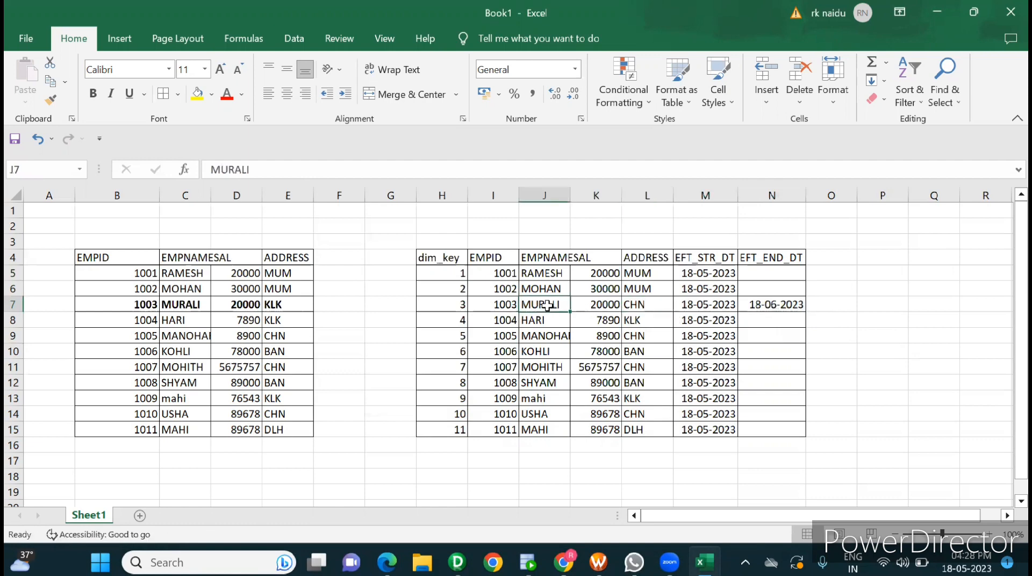
left_click(695, 305)
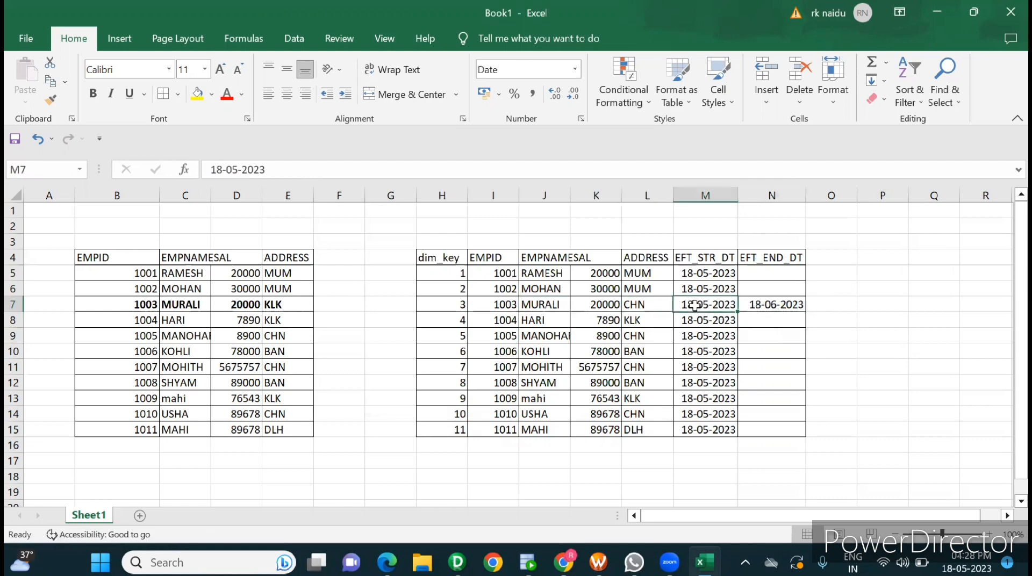
left_click(797, 307)
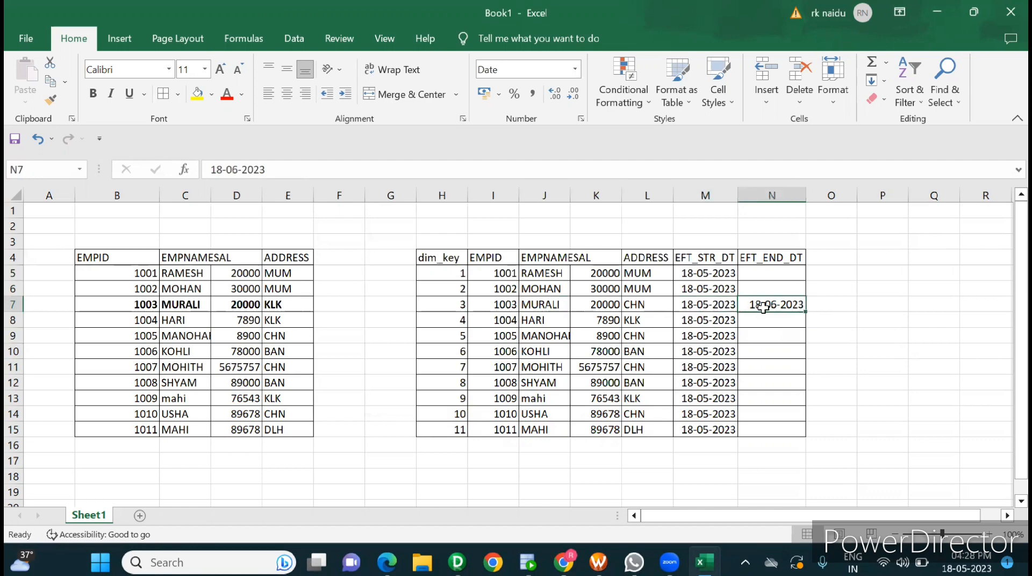
left_click(648, 301)
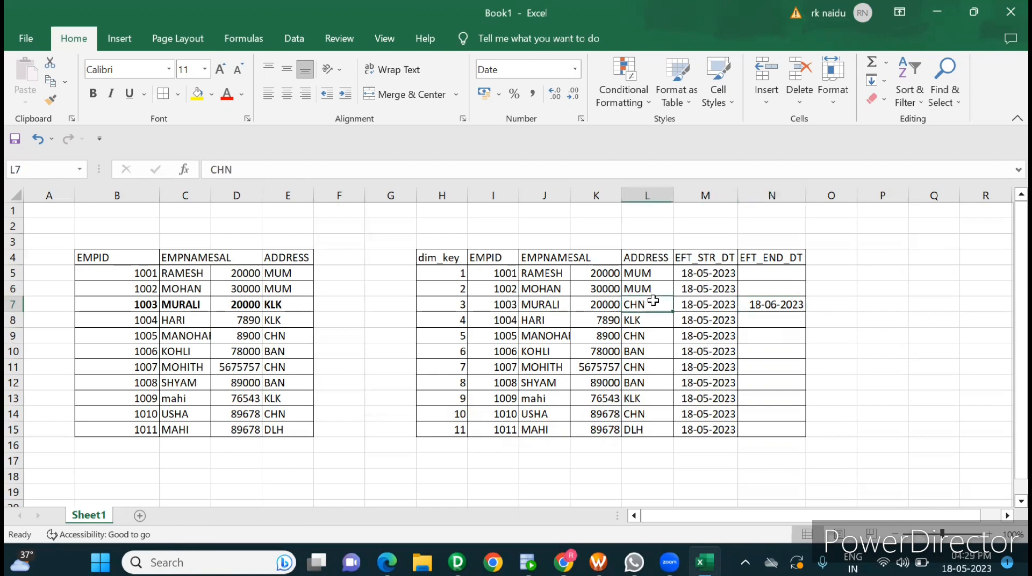
Step: Enter 12 as the dim_key in H16 to start a new target row below the table
left_click(445, 441)
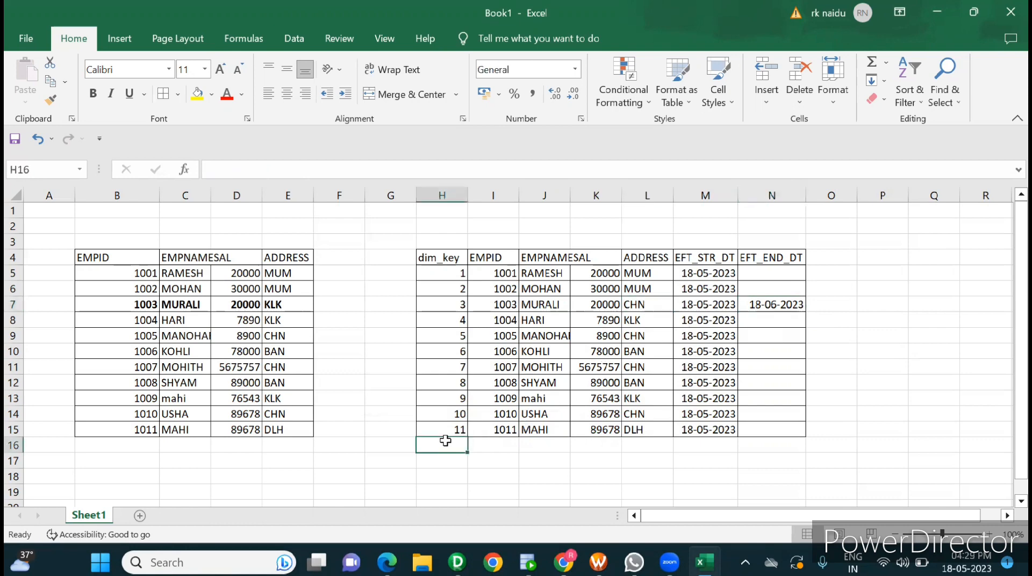
type("12")
left_click(530, 457)
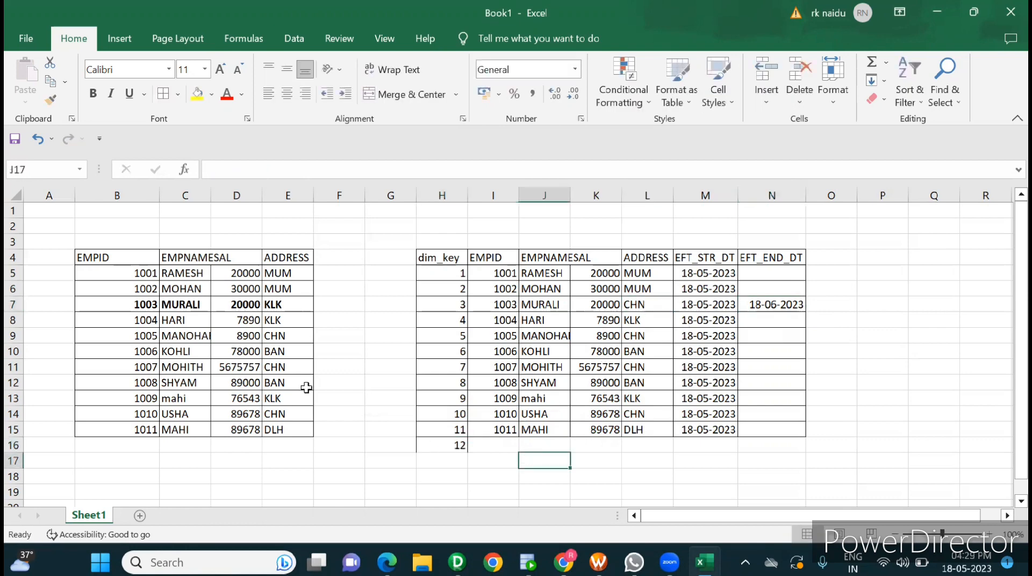
Step: Copy the changed source record of employee 1003 (B7:E7) into the new target row starting at I16
left_click(149, 306)
left_click_drag(149, 307, 293, 305)
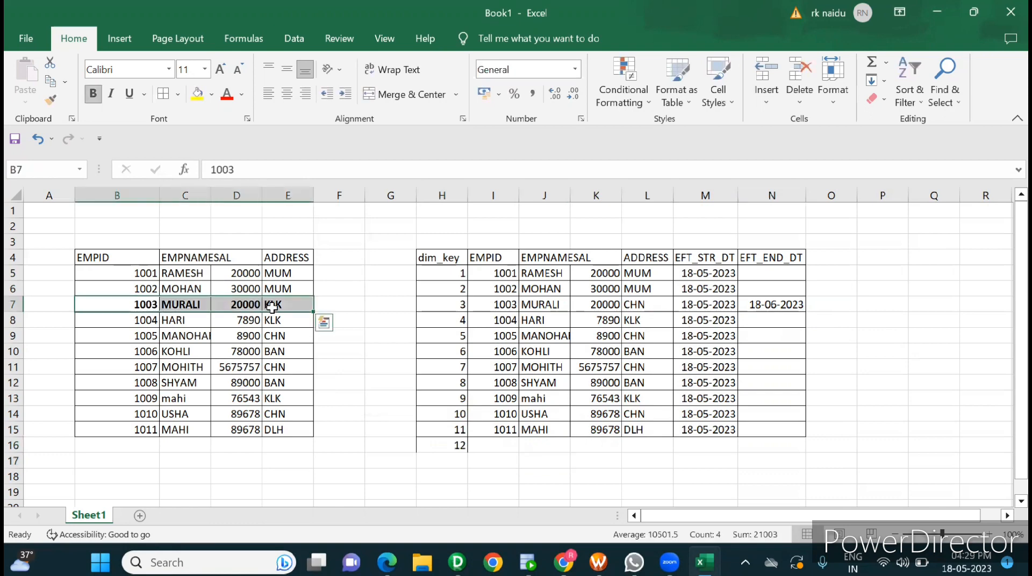
key("ctrl+c")
left_click(495, 445)
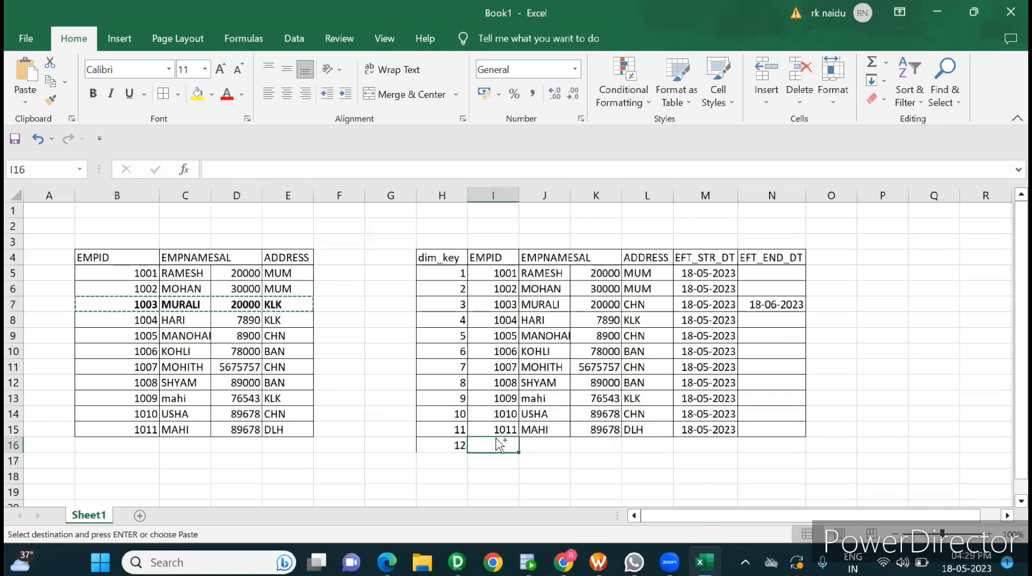
key("ctrl+v")
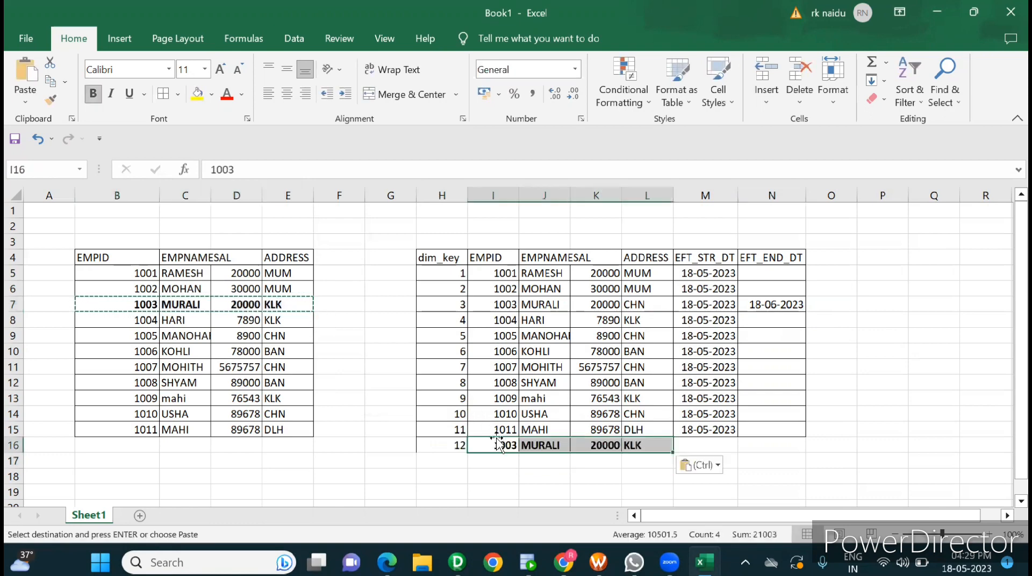
Step: Enter the effective start date 18-06-2023 in M16 for the new version of employee 1003
left_click(704, 446)
type("18")
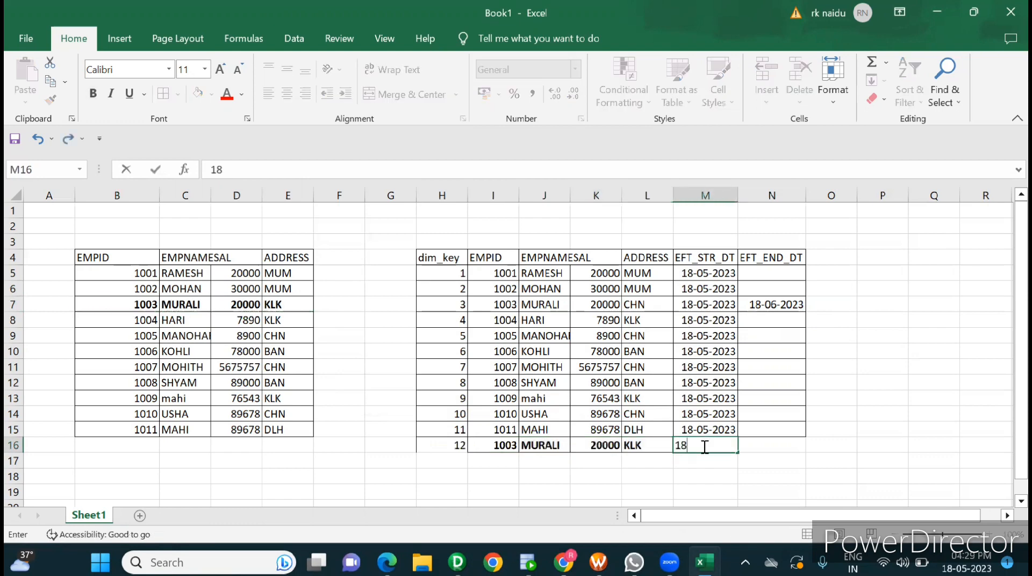
type("-06-2023")
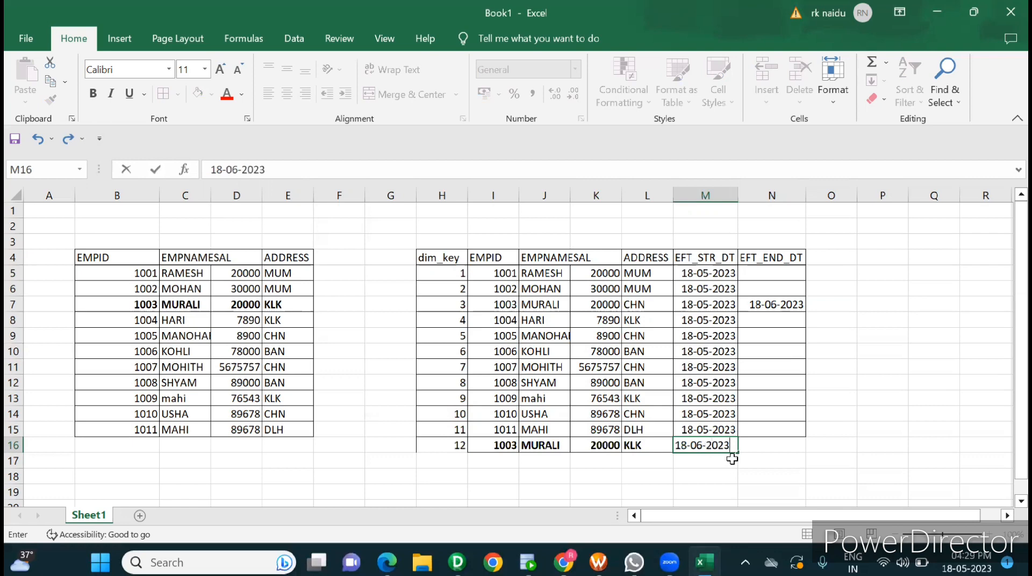
key("Return")
Step: Compare employee 1003's old and new target rows, checking the source address in E7 and the effective end date cell N16
left_click(758, 445)
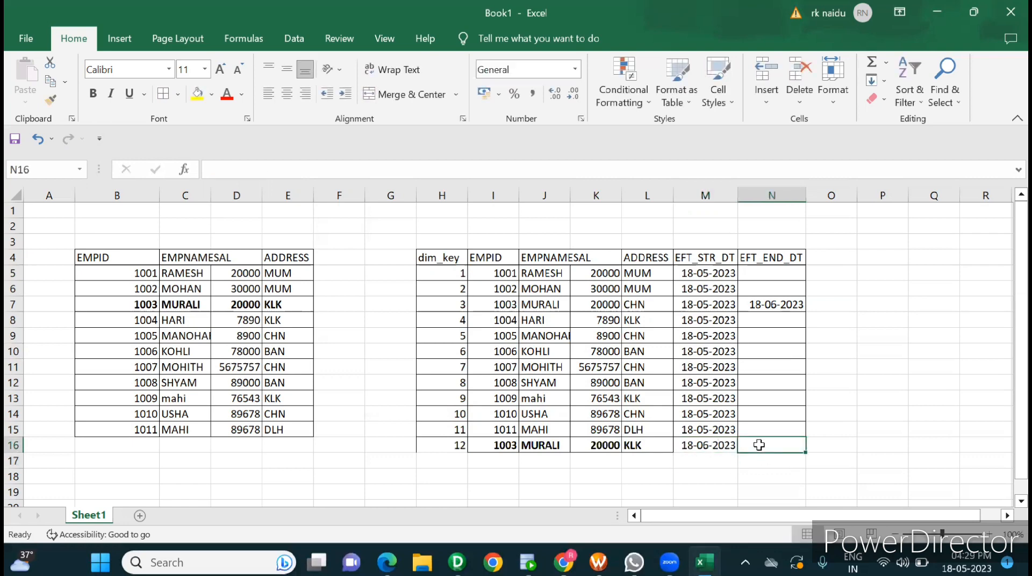
left_click(504, 310)
left_click(506, 449)
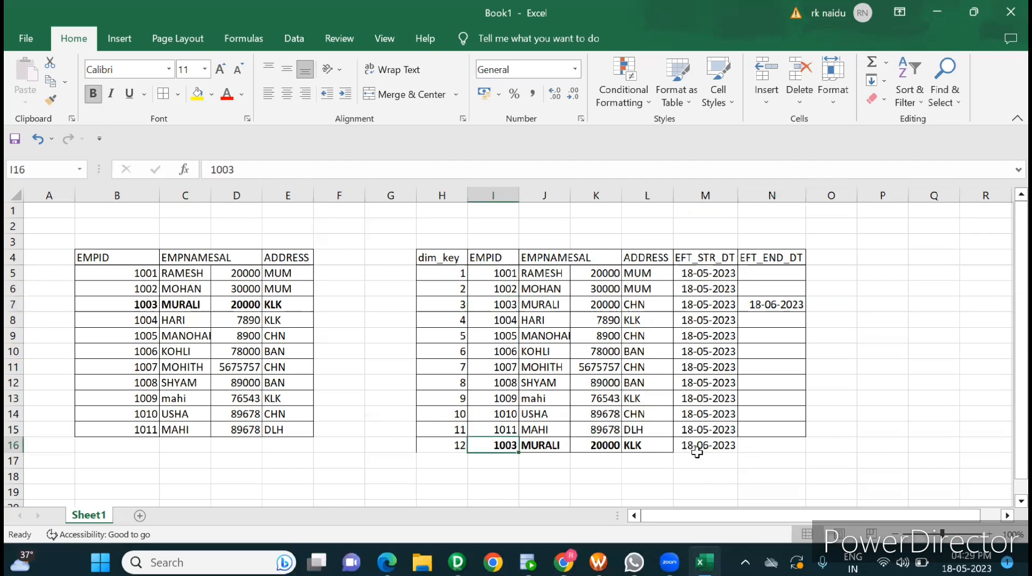
left_click(765, 448)
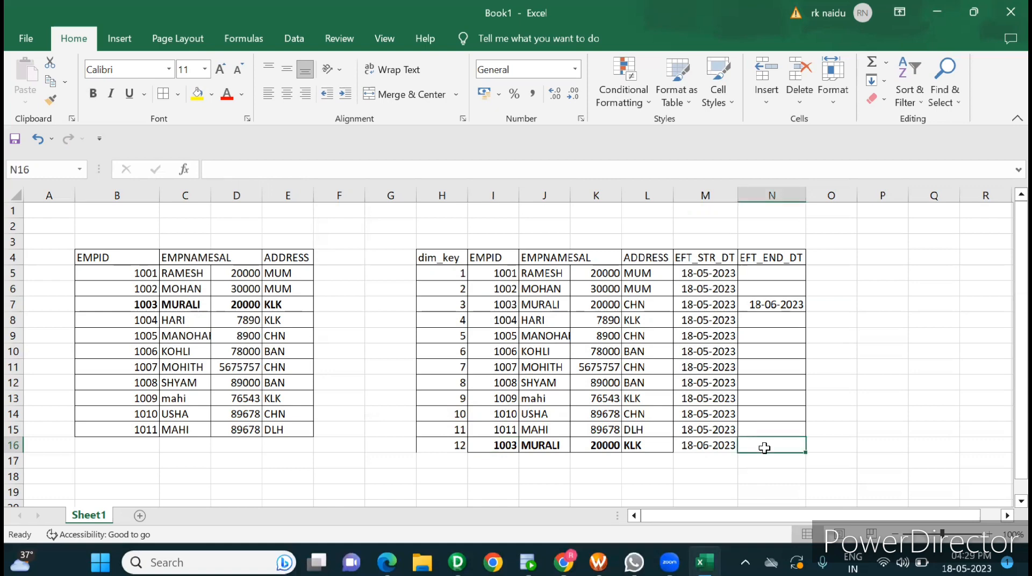
left_click(295, 302)
left_click(754, 443)
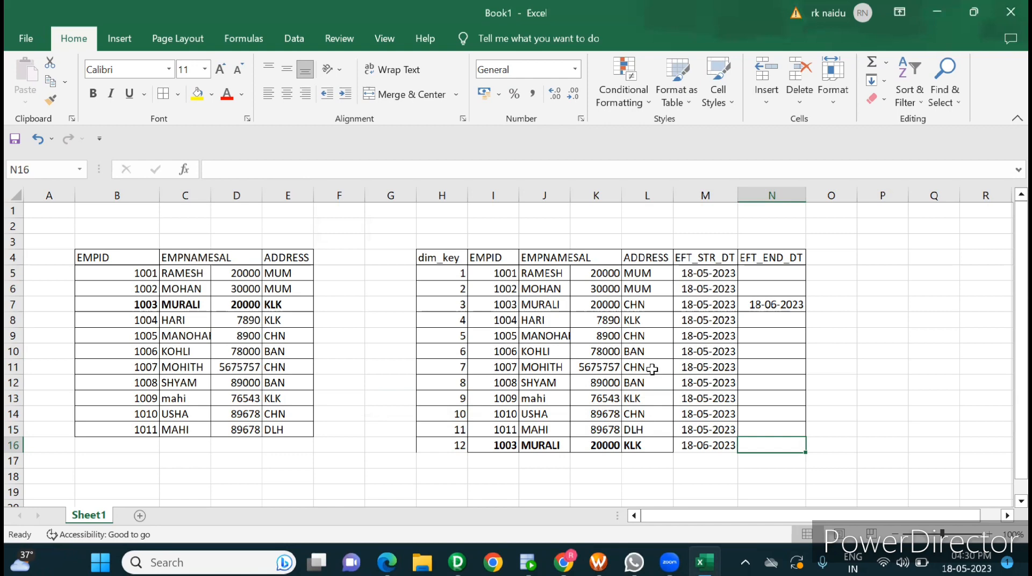
Step: View the emp_scd_type2 rows in Oracle SQL Developer and switch to the m_scd_type2 mapping in Informatica PowerCenter Designer
left_click(528, 562)
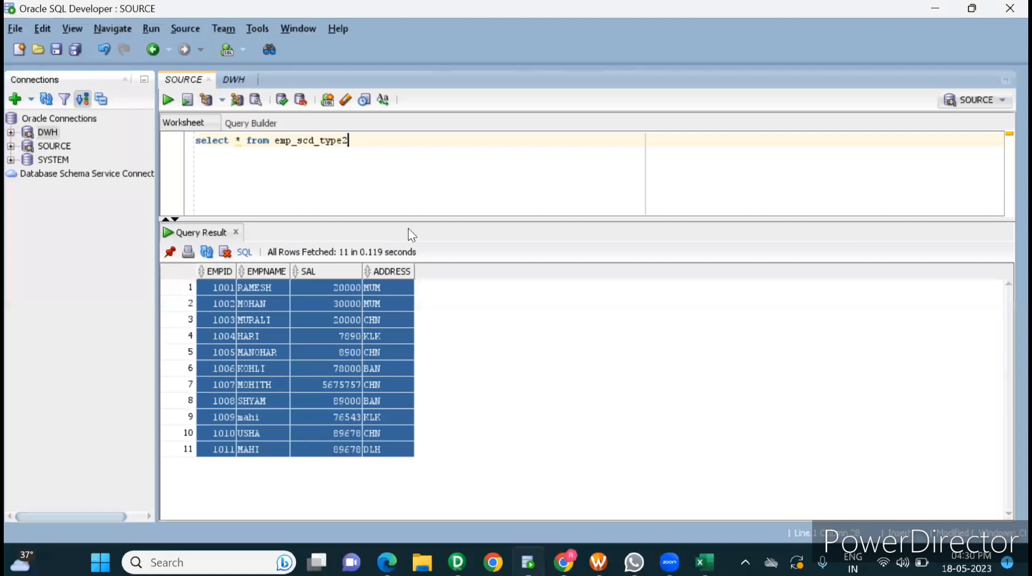
left_click(276, 395)
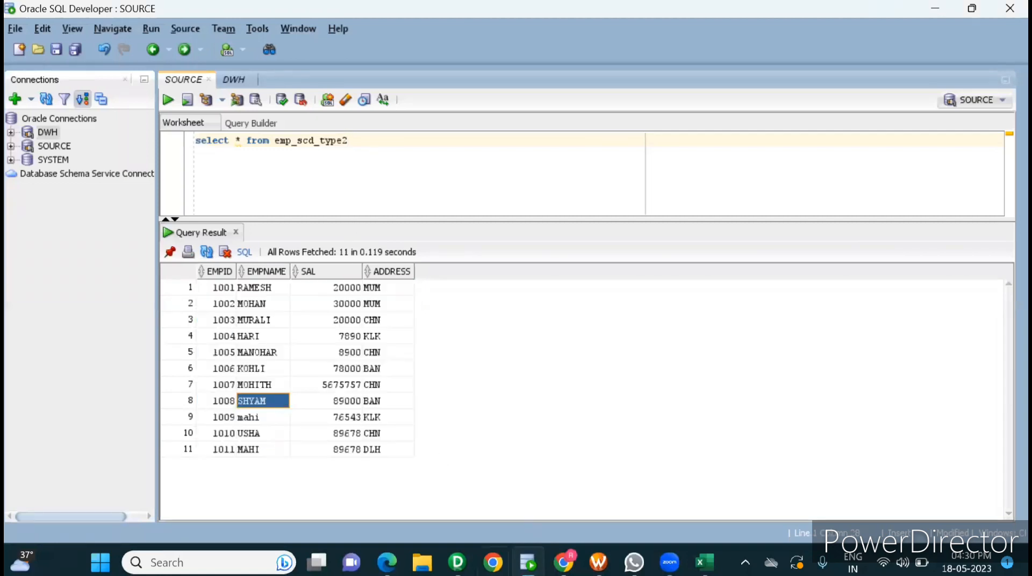
left_click(457, 562)
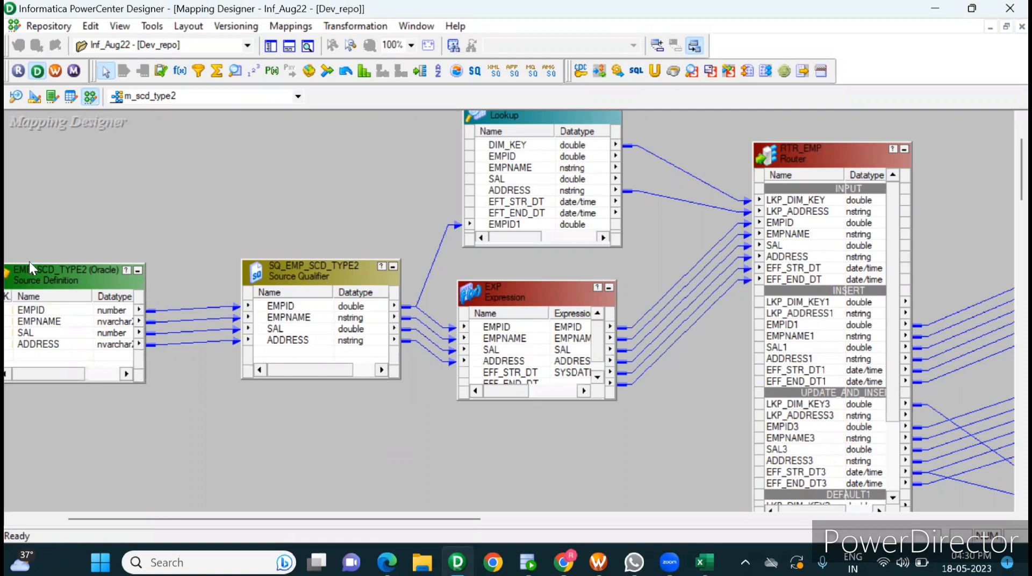
Step: Review the ports and properties of the lkp_emp_scd_type2 lookup, including its lookup table name
double_click(575, 202)
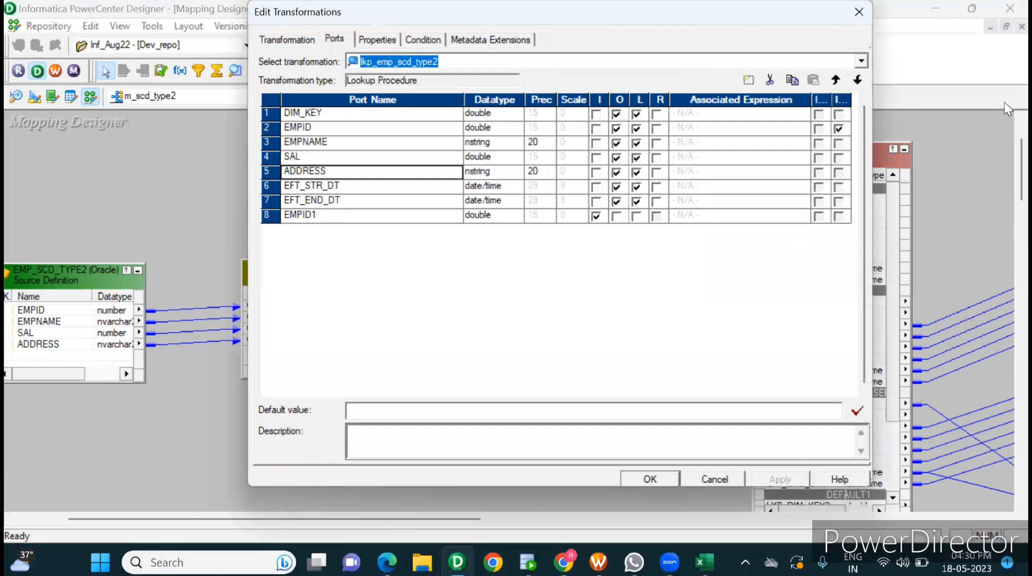
left_click(870, 38)
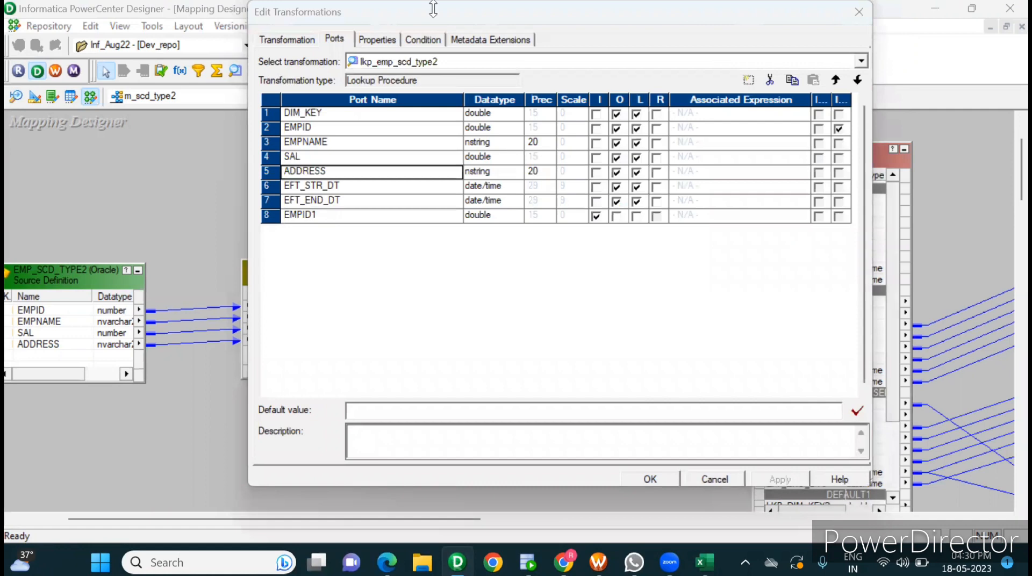
left_click(385, 40)
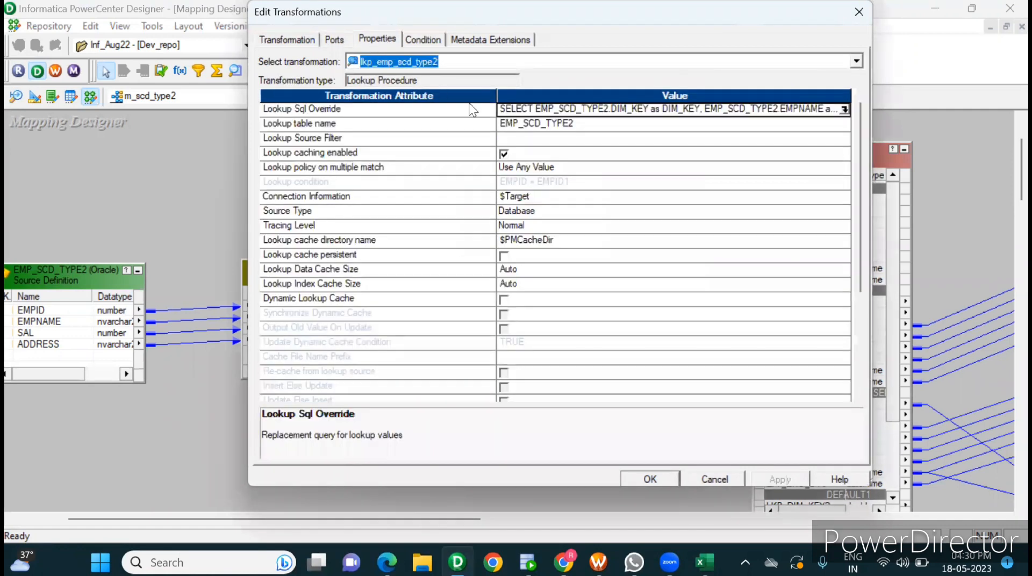
left_click(522, 123)
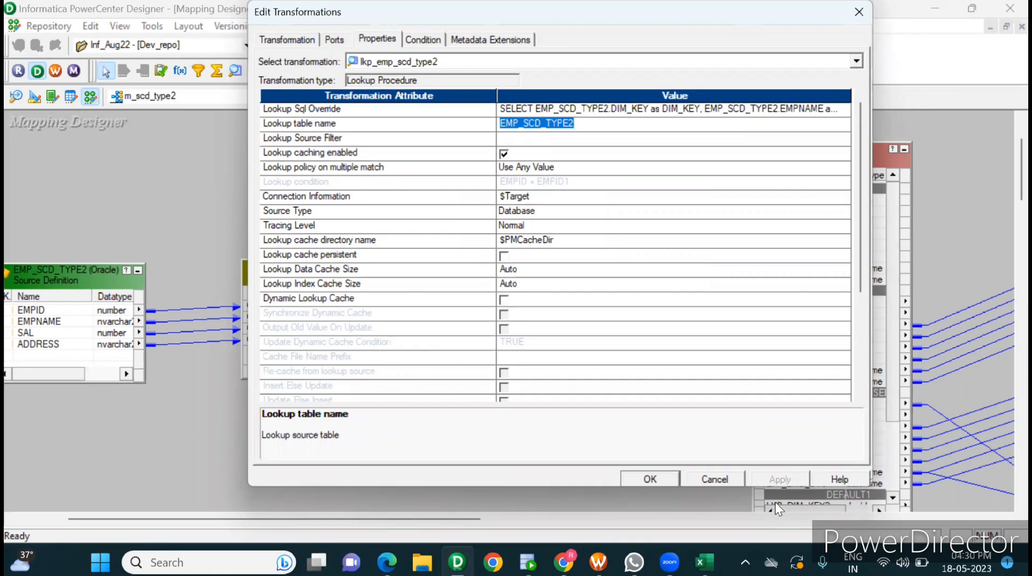
left_click(651, 479)
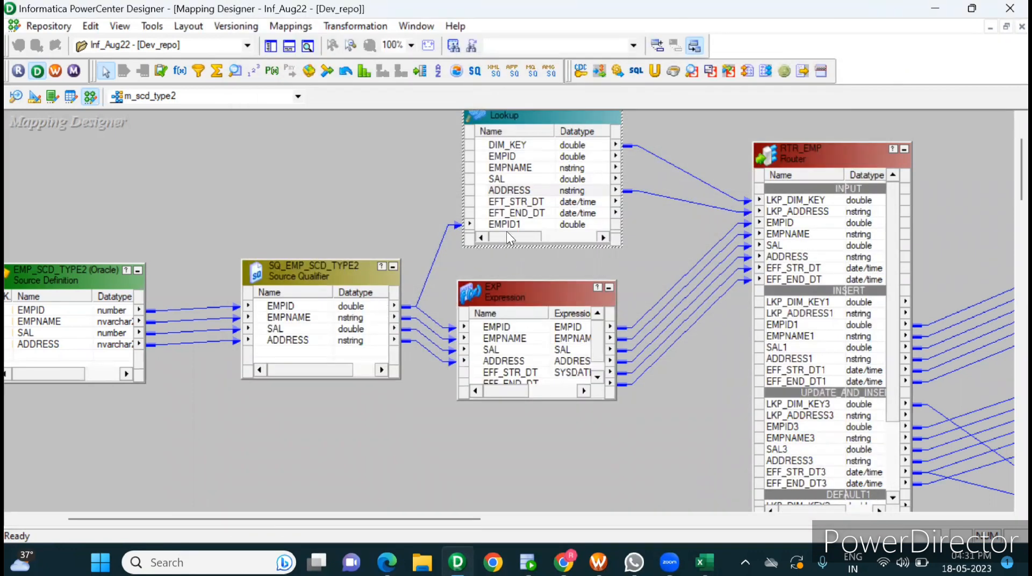
Step: Examine the lookup condition of the lkp_emp_scd_type2 transformation and close it without changes
double_click(552, 217)
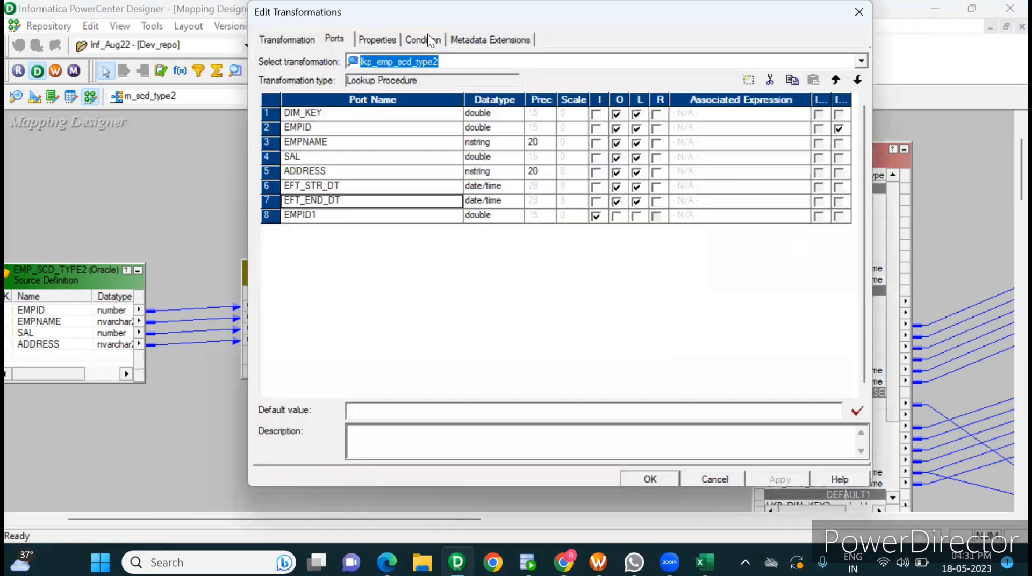
left_click(423, 35)
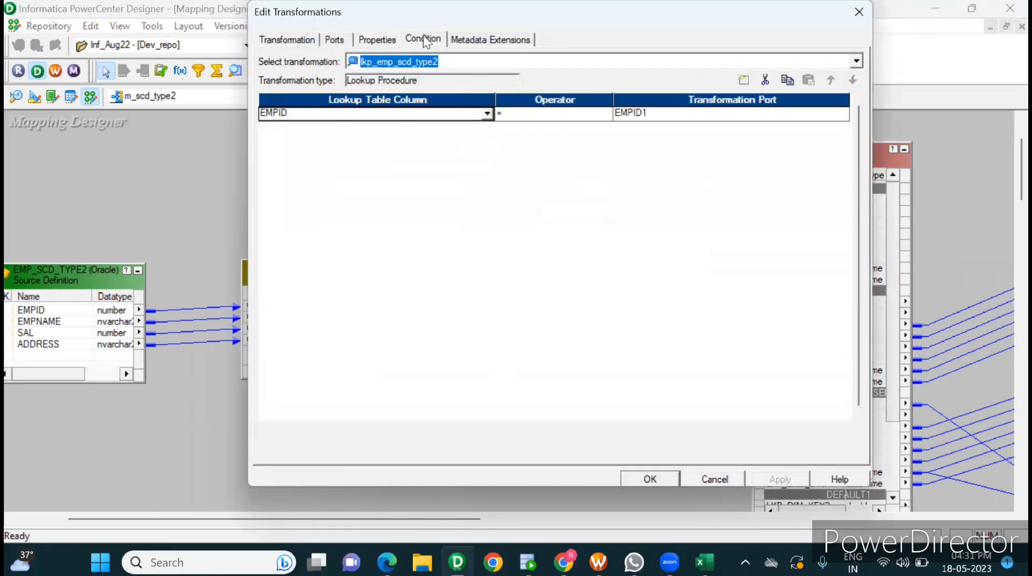
left_click(712, 476)
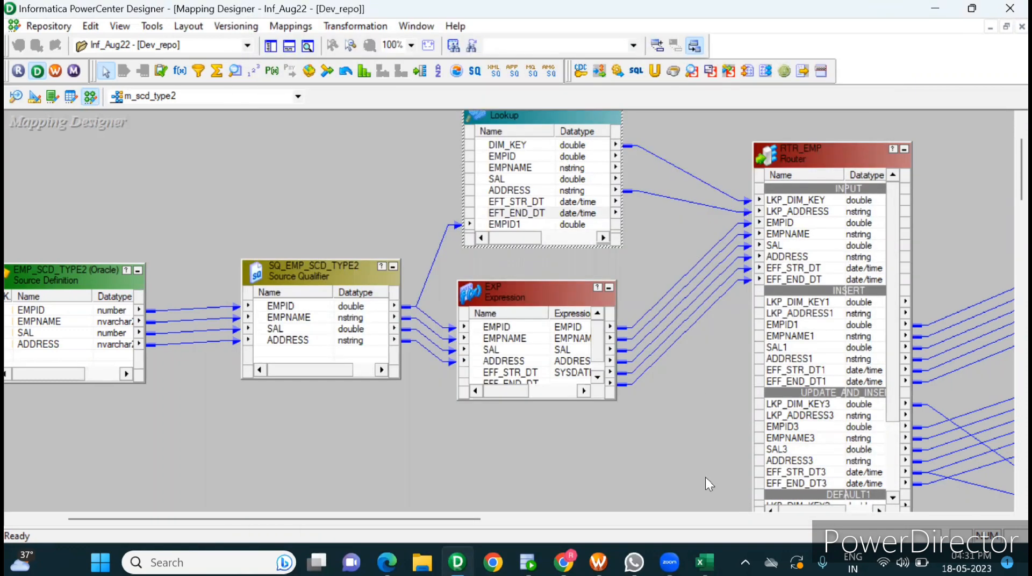
Step: Switch to Excel and examine the target's dim_key and EMPID values for repeated keys, comparing EMPID 1007 with its source row
key("alt+Tab")
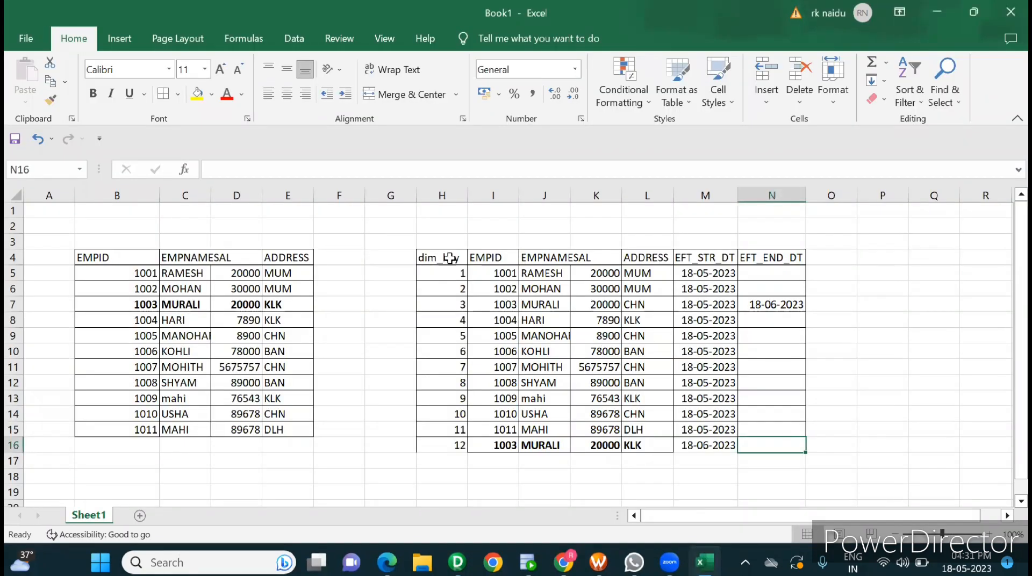
left_click(485, 270)
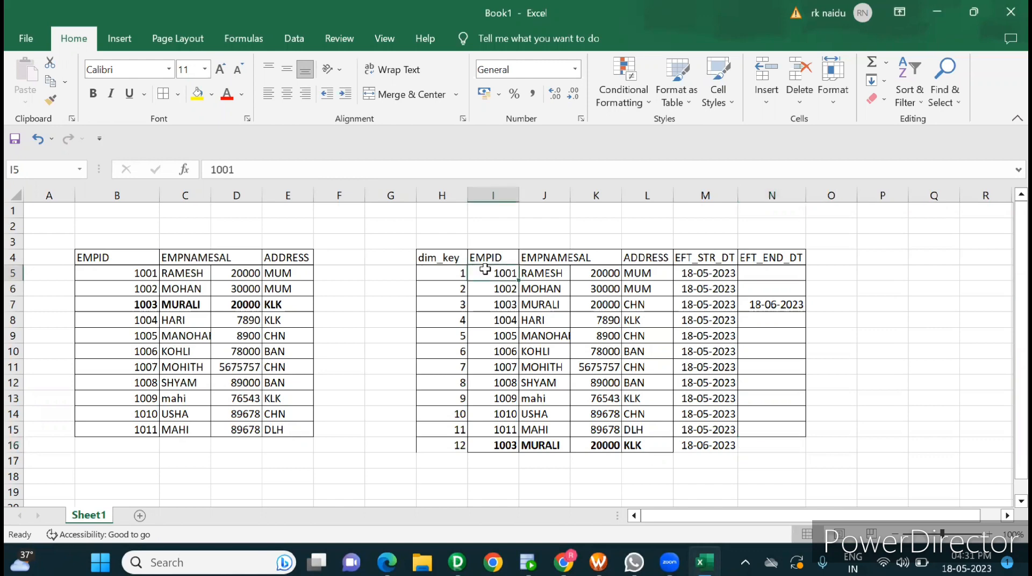
left_click_drag(462, 274, 462, 442)
left_click(499, 274)
left_click_drag(499, 275, 505, 436)
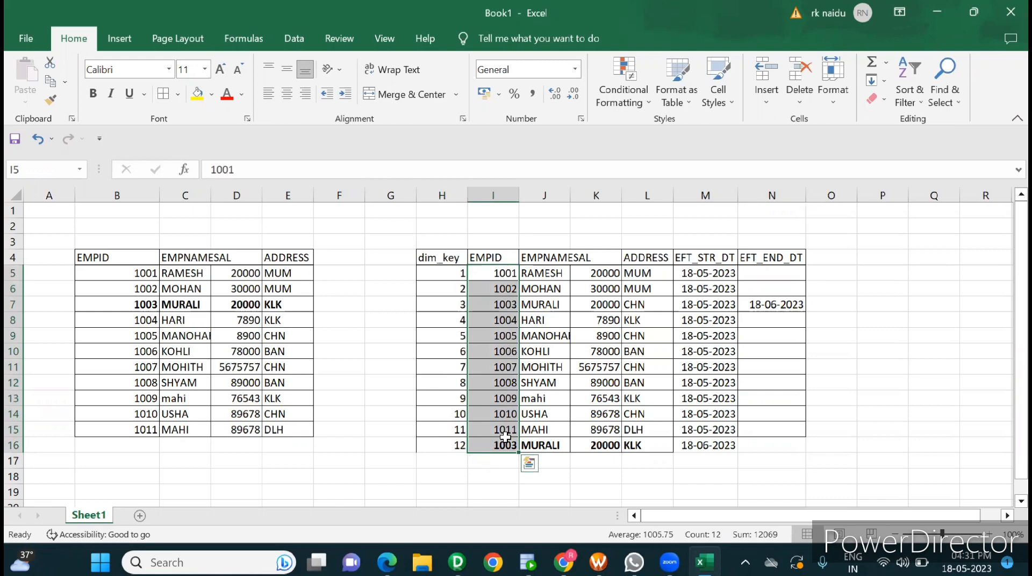
left_click(510, 319)
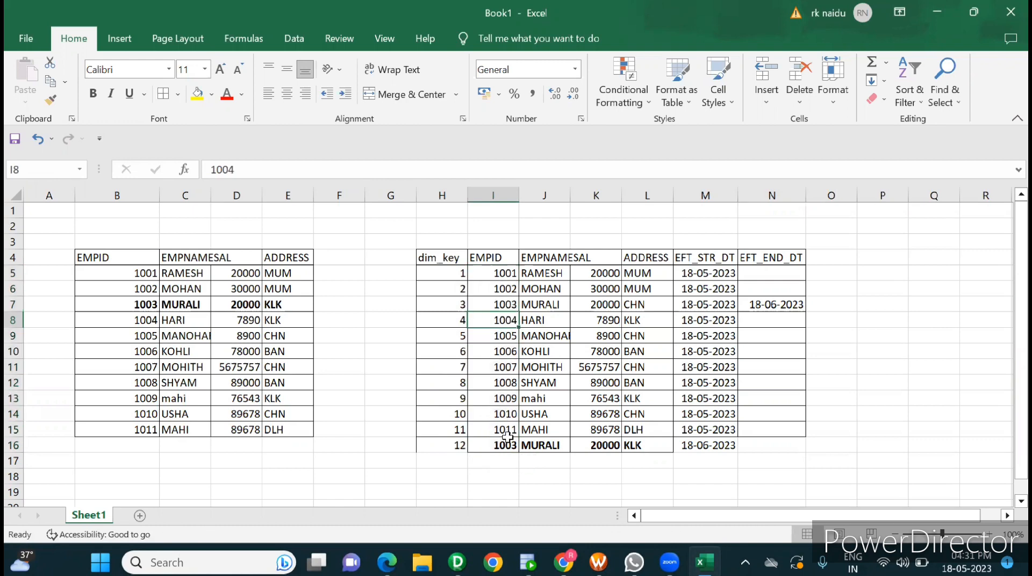
left_click(164, 372)
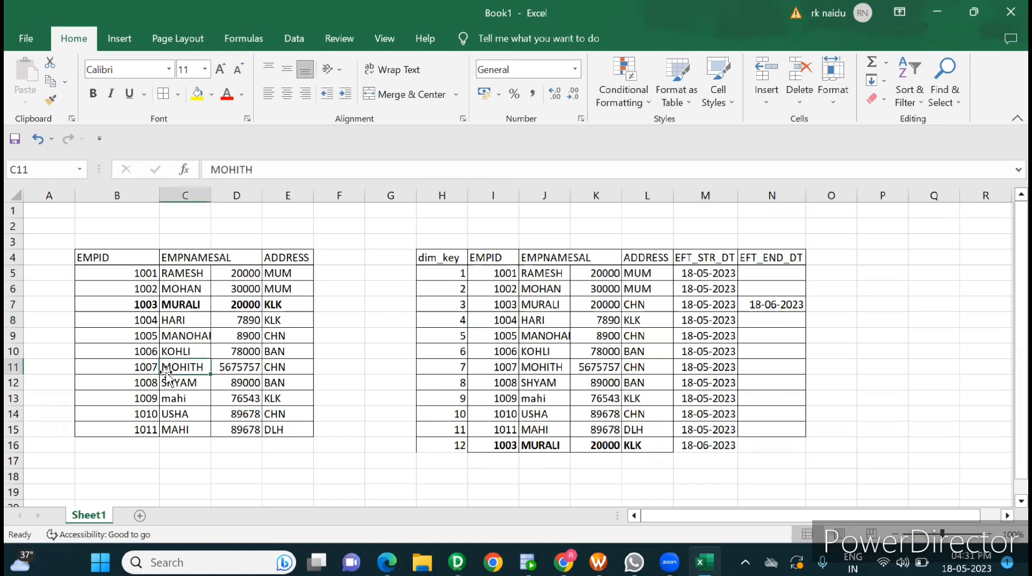
left_click(505, 369)
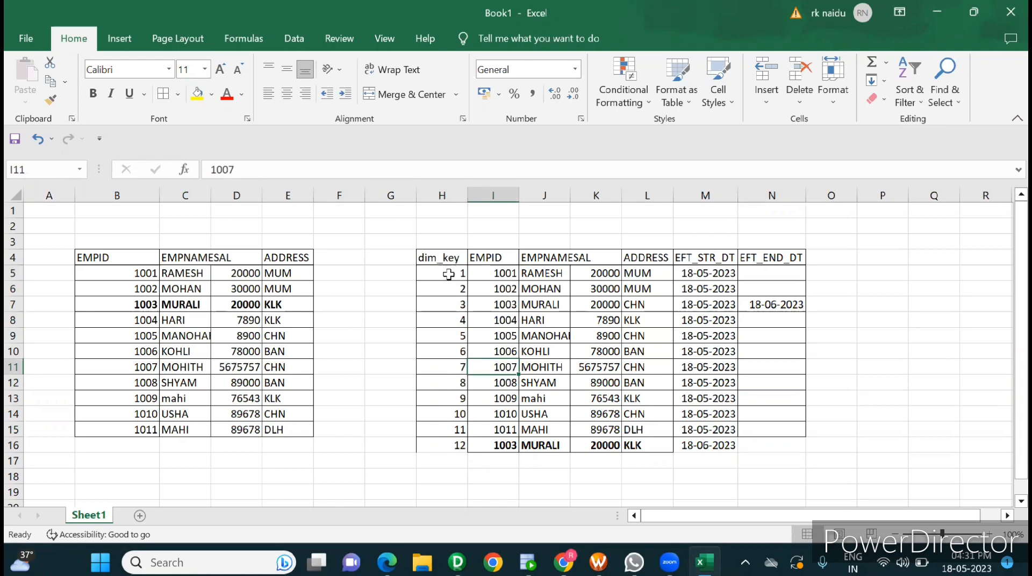
Step: Label the dim_key column as the primary key by entering pk in H3 above its header
left_click_drag(449, 275, 454, 447)
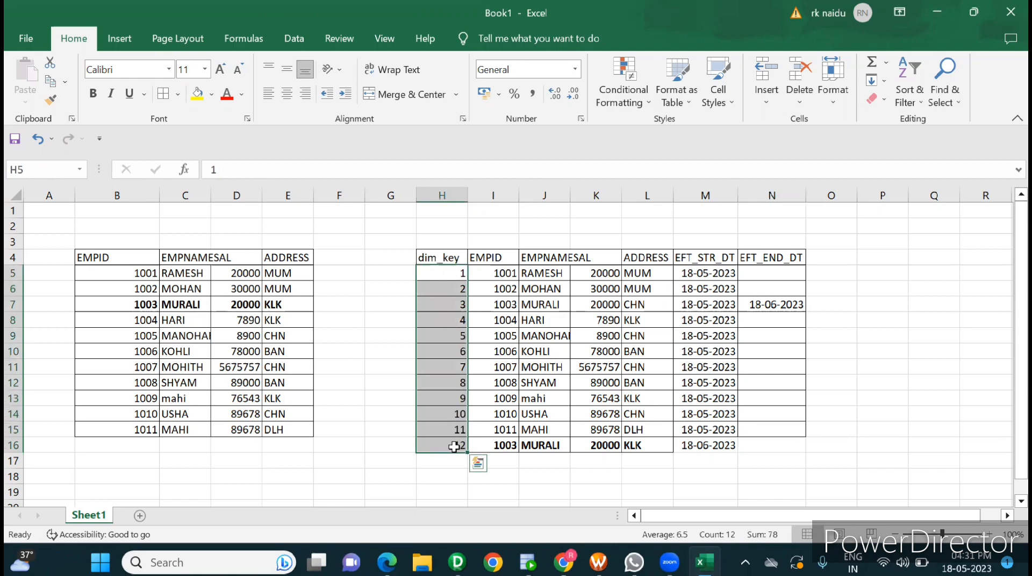
left_click(442, 244)
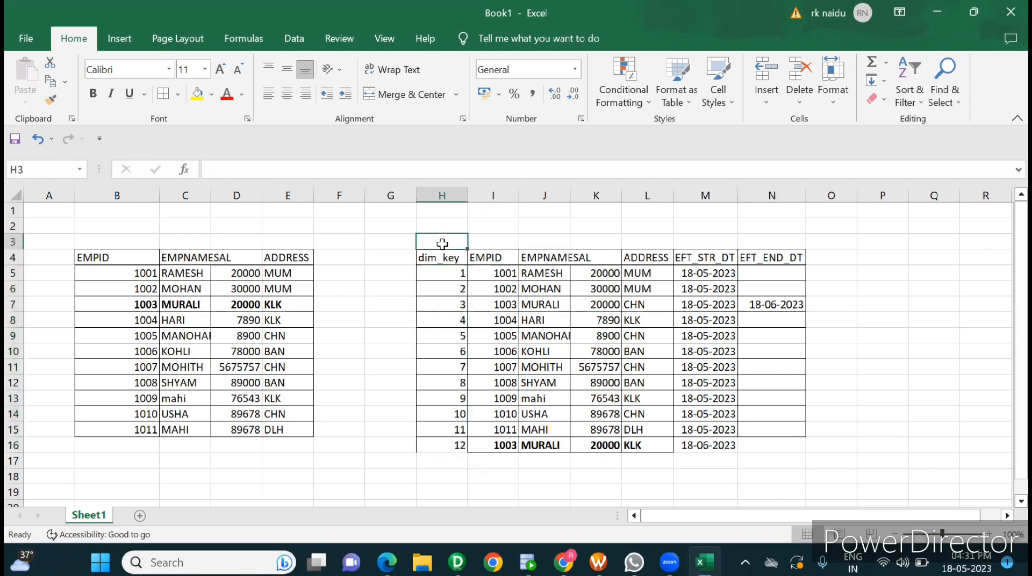
type("pk")
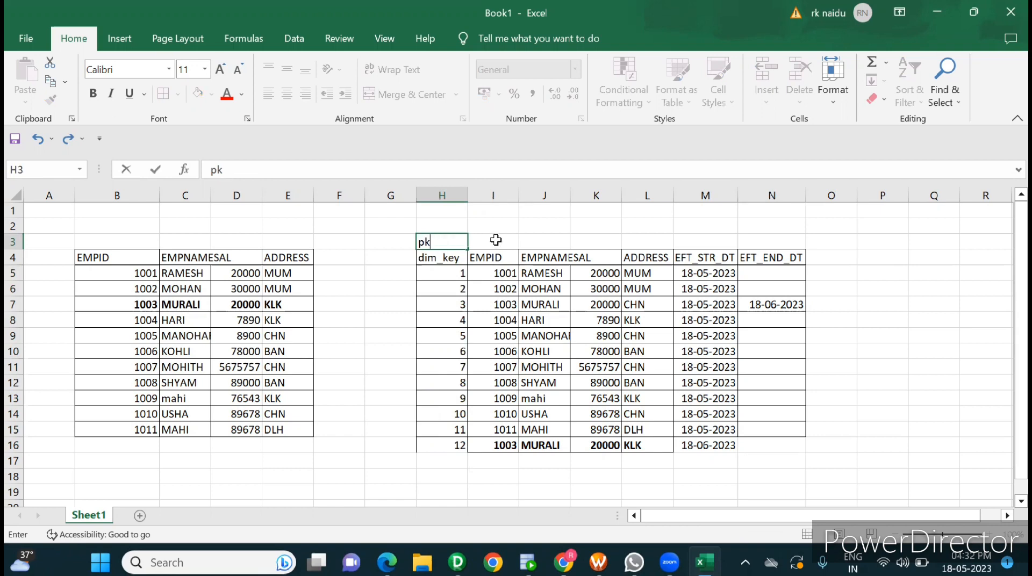
Step: Switch to Informatica PowerCenter Designer and trace the lookup's DIM_KEY and ADDRESS ports to LKP_DIM_KEY and LKP_ADDRESS in RTR_EMP
key("alt+Tab")
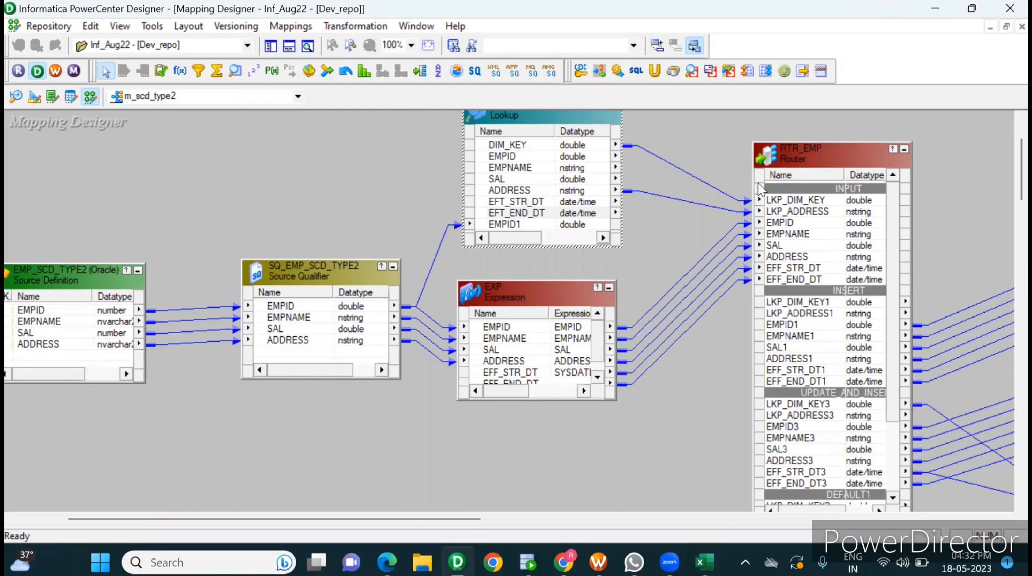
left_click(801, 202)
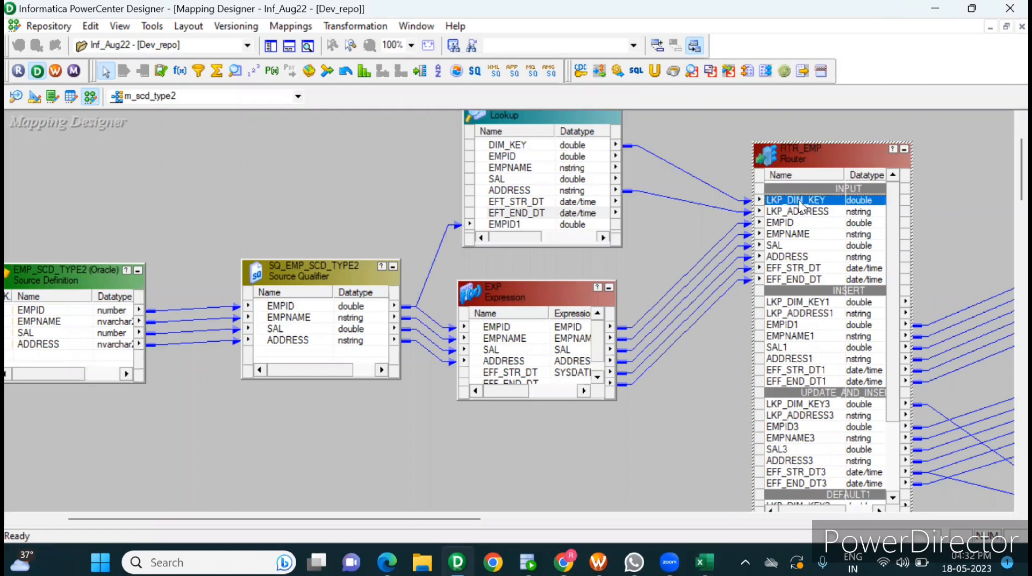
left_click(517, 182)
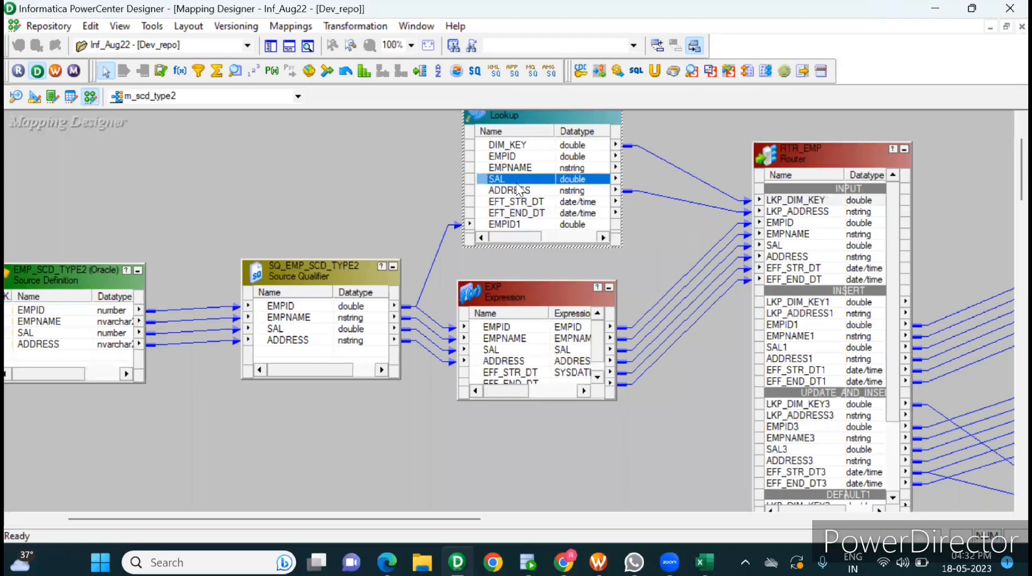
left_click(545, 192)
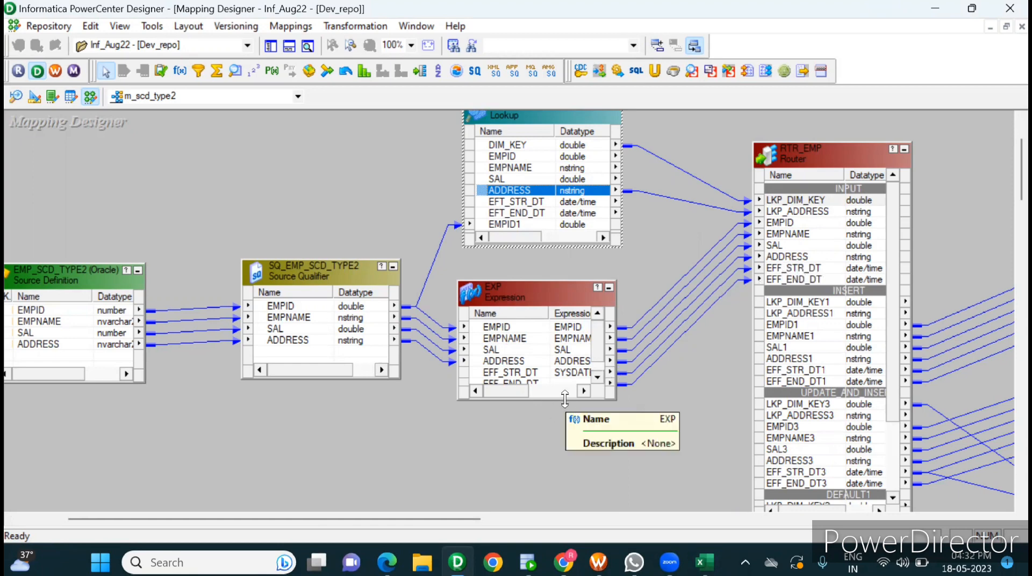
Step: Enlarge the EXP expression downward to show all its ports and select EFF_STR_DT
left_click_drag(565, 399, 561, 447)
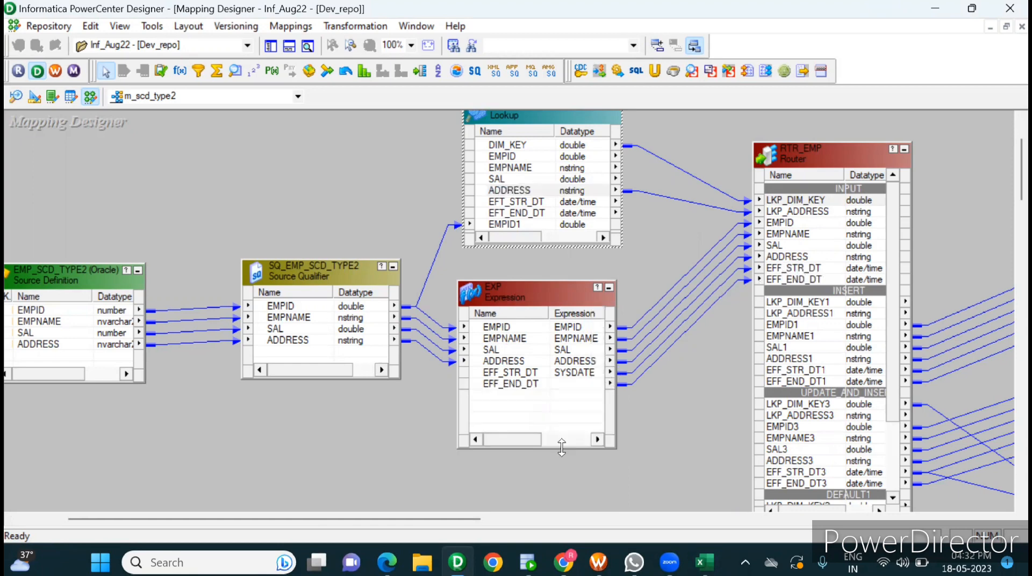
left_click(507, 376)
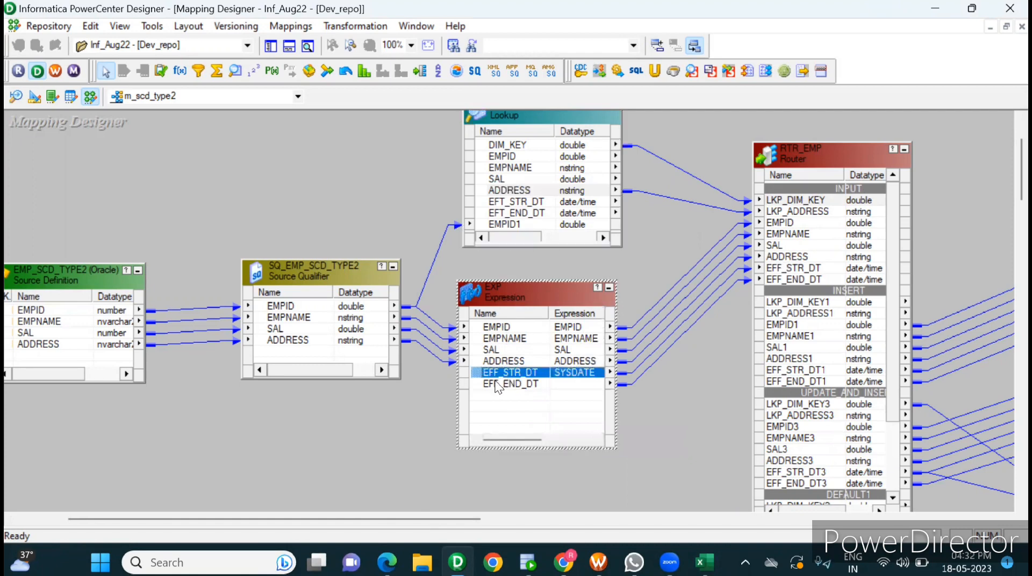
Step: Open the EXP expression's ports and examine the SYSDATE expression on EFF_STR_DT, leaving the transformation unmodified
left_click(487, 385)
double_click(541, 371)
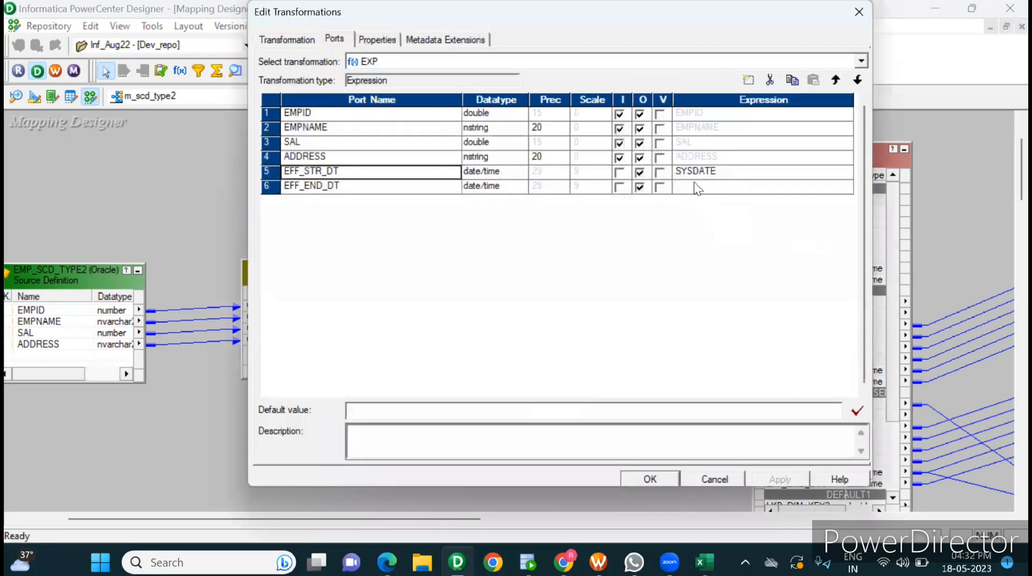
left_click(688, 173)
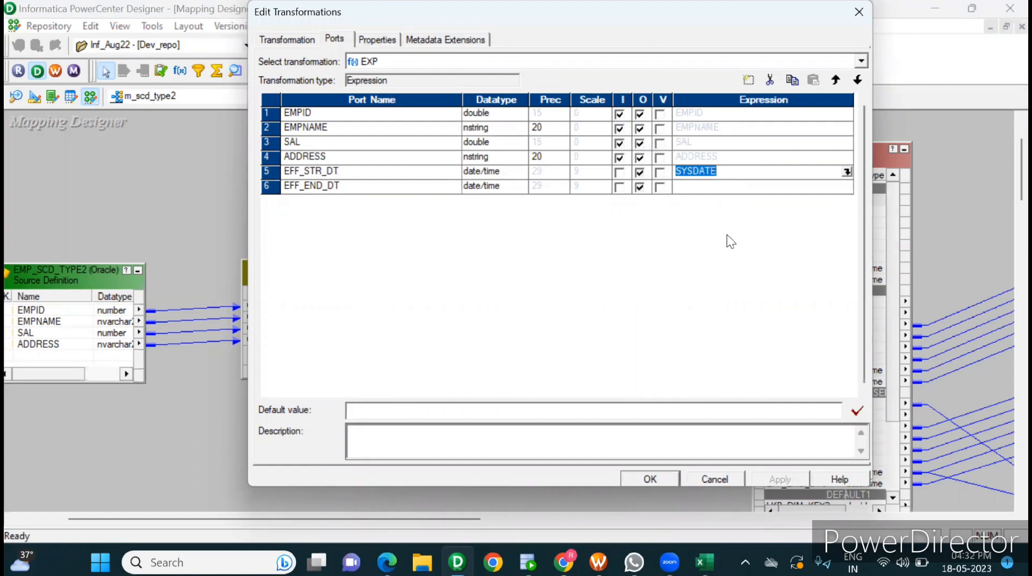
left_click(705, 472)
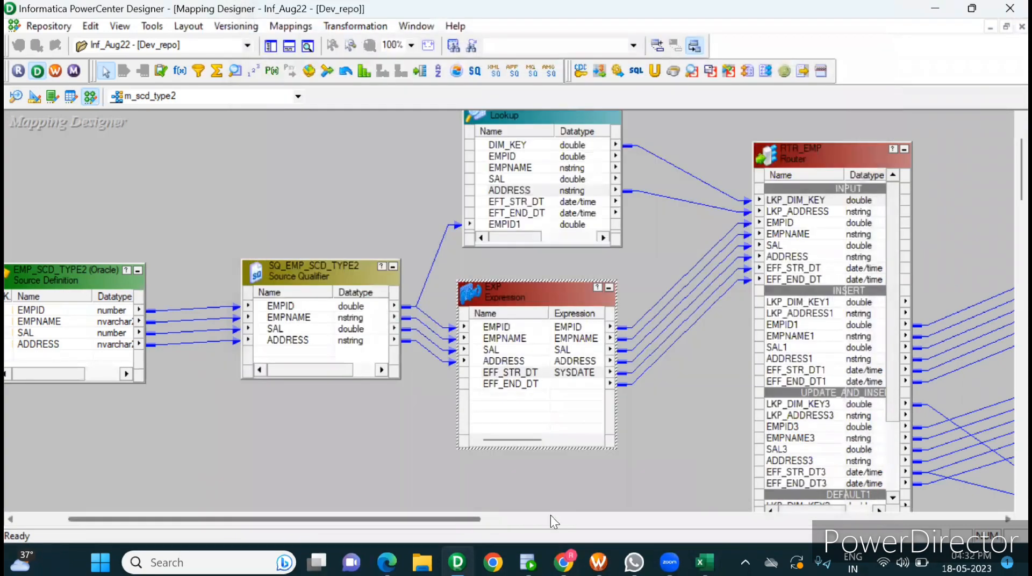
Step: Open the RTR_EMP router's groups and examine their filter conditions
left_click(550, 517)
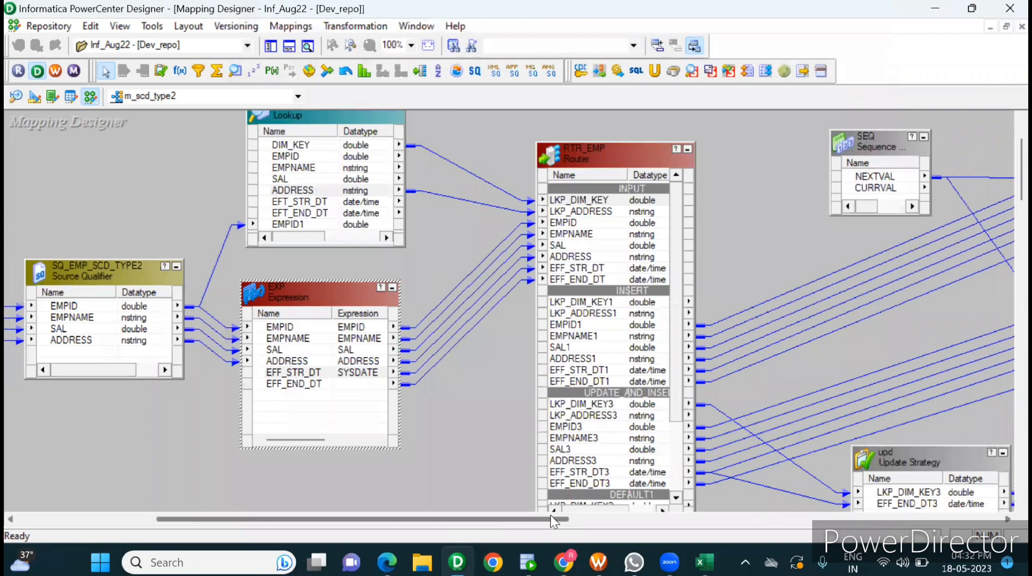
double_click(608, 158)
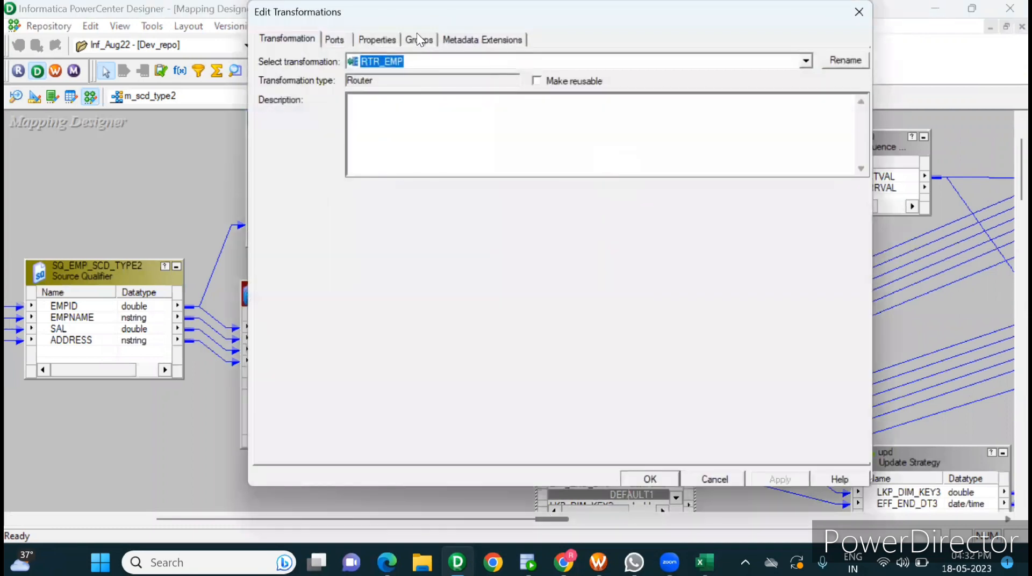
left_click(417, 38)
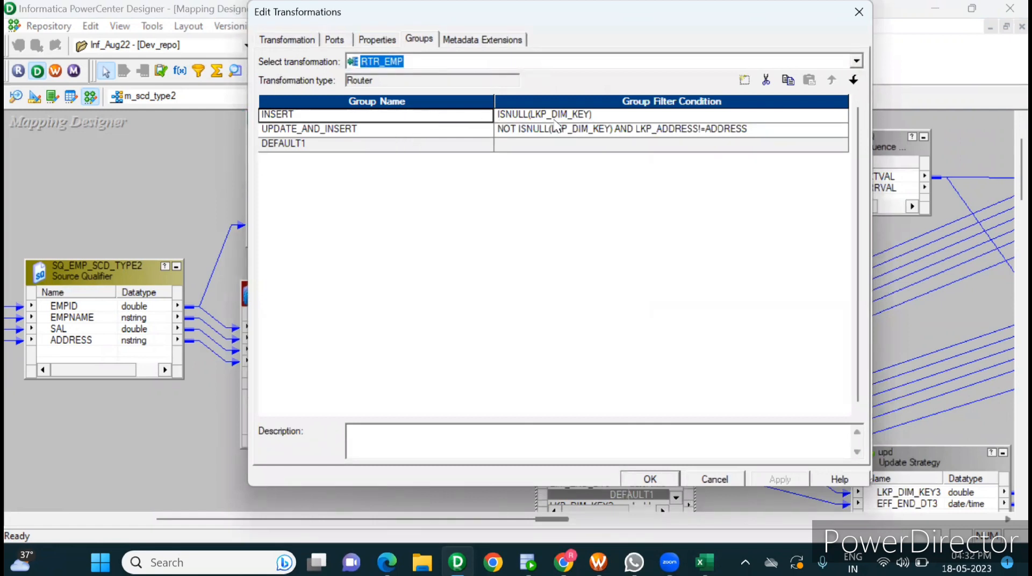
Step: Switch to Excel and clear the target table's contents from EMPID to EFT_END_DT in I5:N16, keeping the dim_key column
left_click(704, 562)
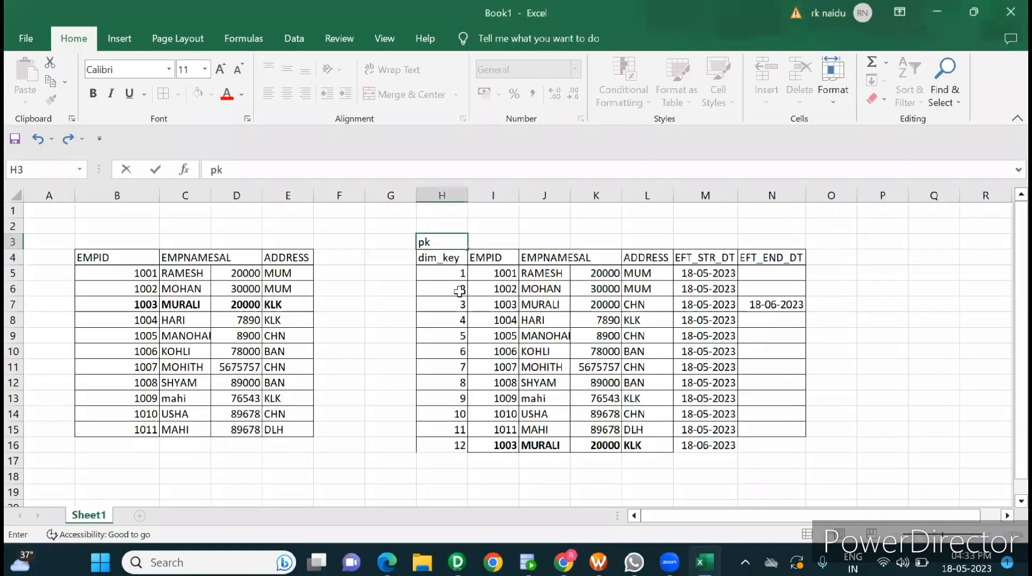
left_click_drag(454, 274, 486, 292)
left_click(515, 331)
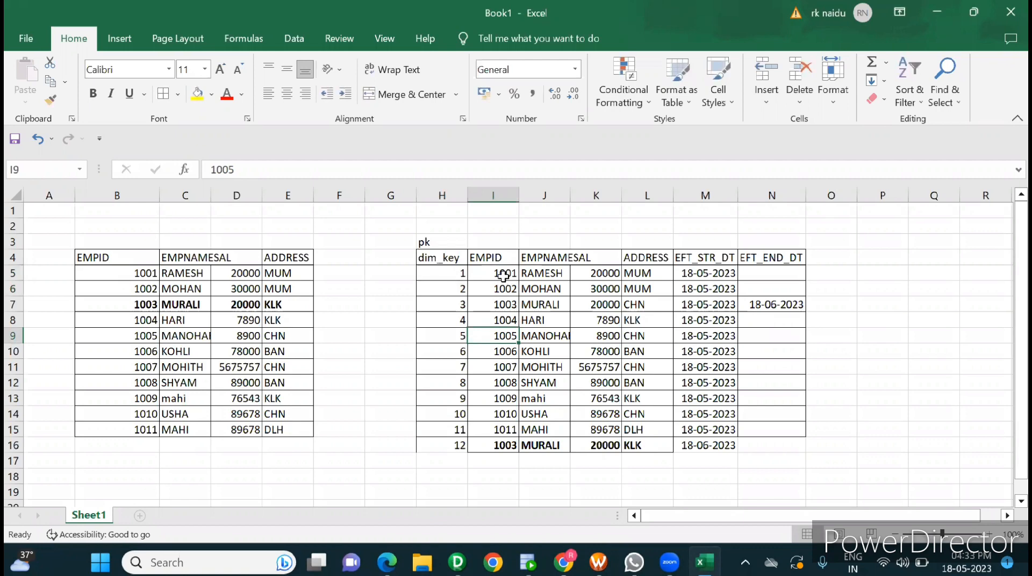
left_click_drag(506, 273, 743, 437)
key("ctrl+c")
key("Delete")
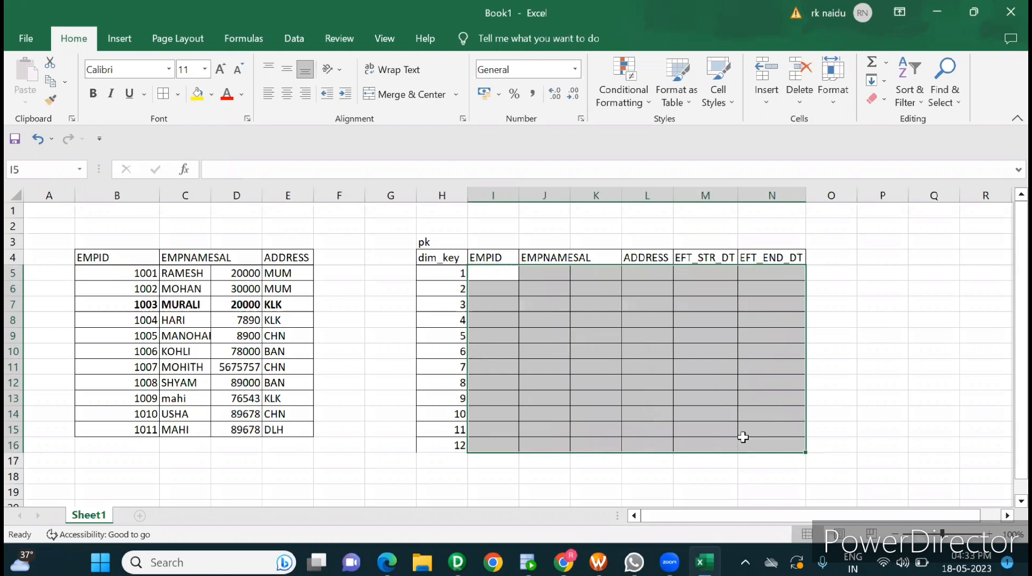
Step: Switch to Informatica PowerCenter Designer, review the UPDATE_AND_INSERT group's filter condition and close the router without changes
key("alt")
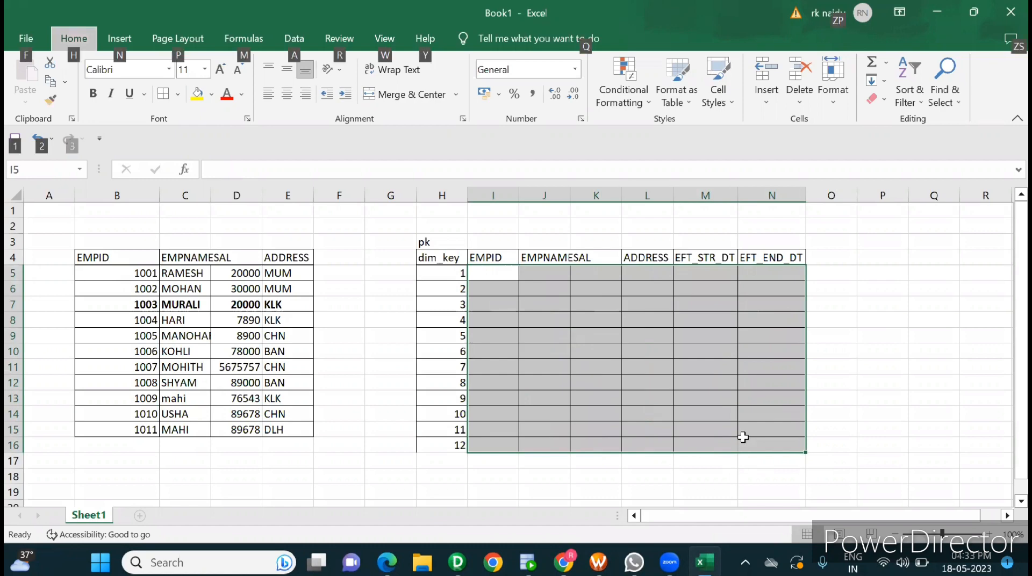
key("alt+Tab")
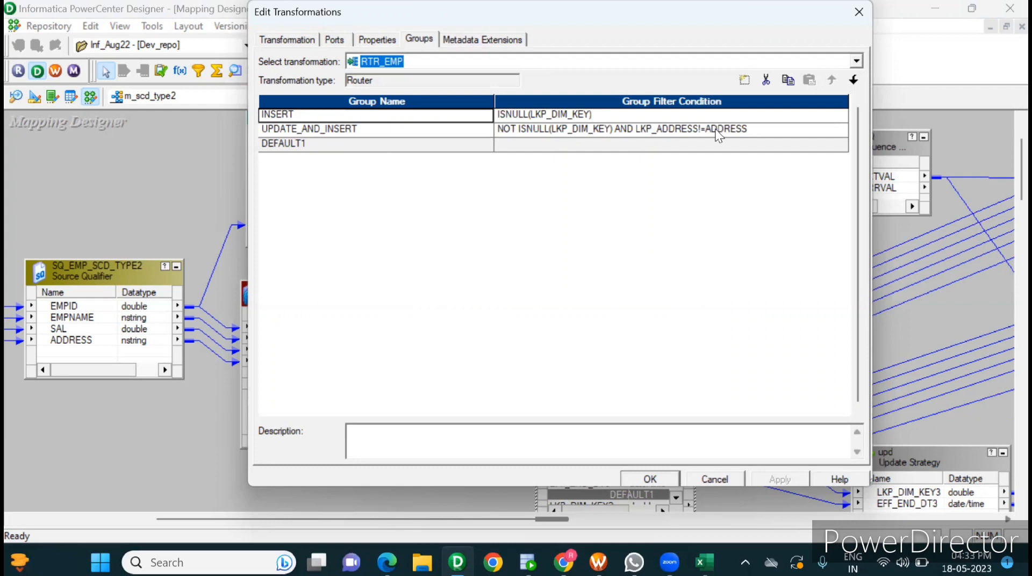
left_click(710, 479)
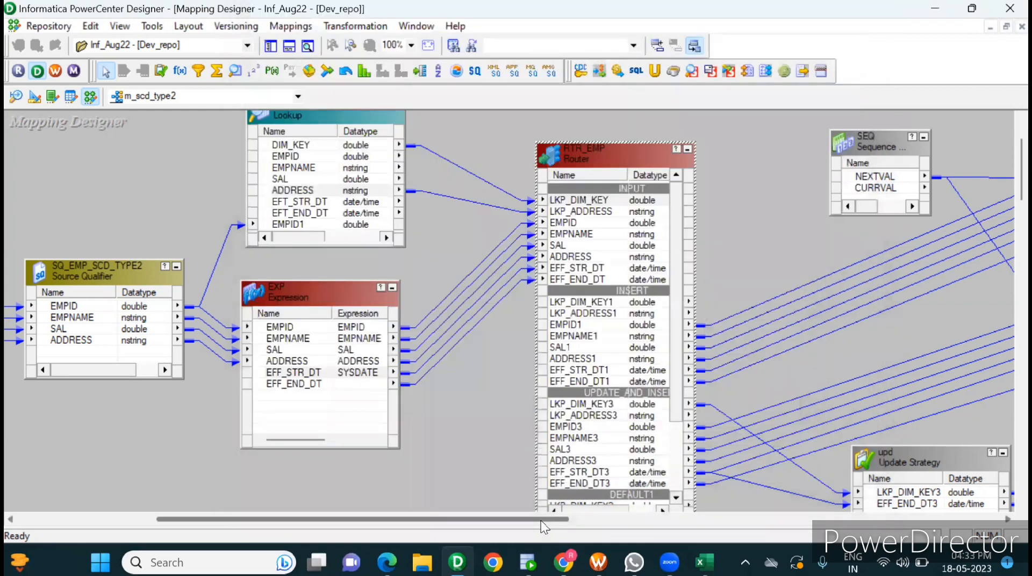
Step: Highlight the links running from RTR_EMP's INSERT group to the first insert target
left_click(652, 516)
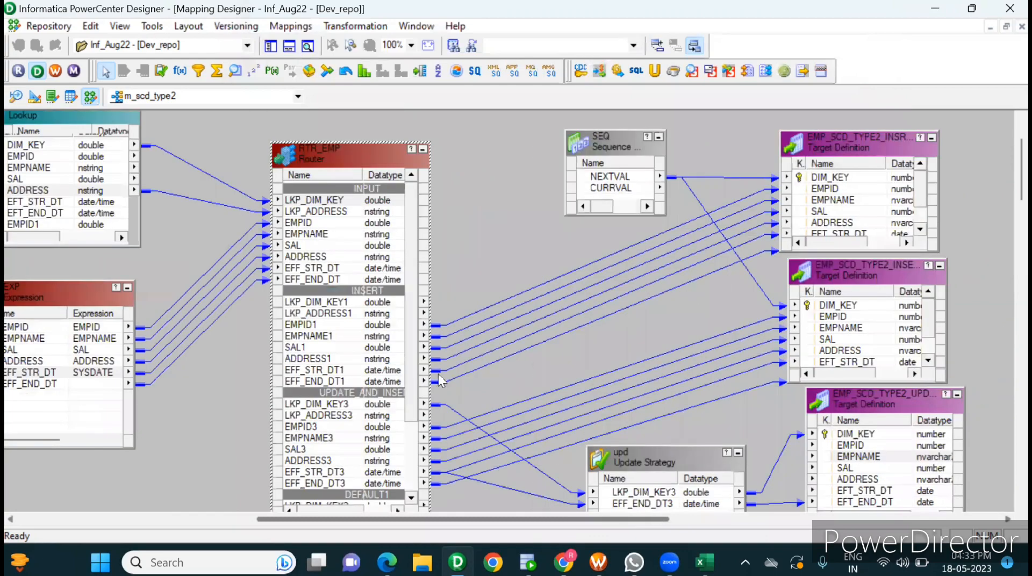
left_click(380, 348)
left_click_drag(549, 244, 610, 317)
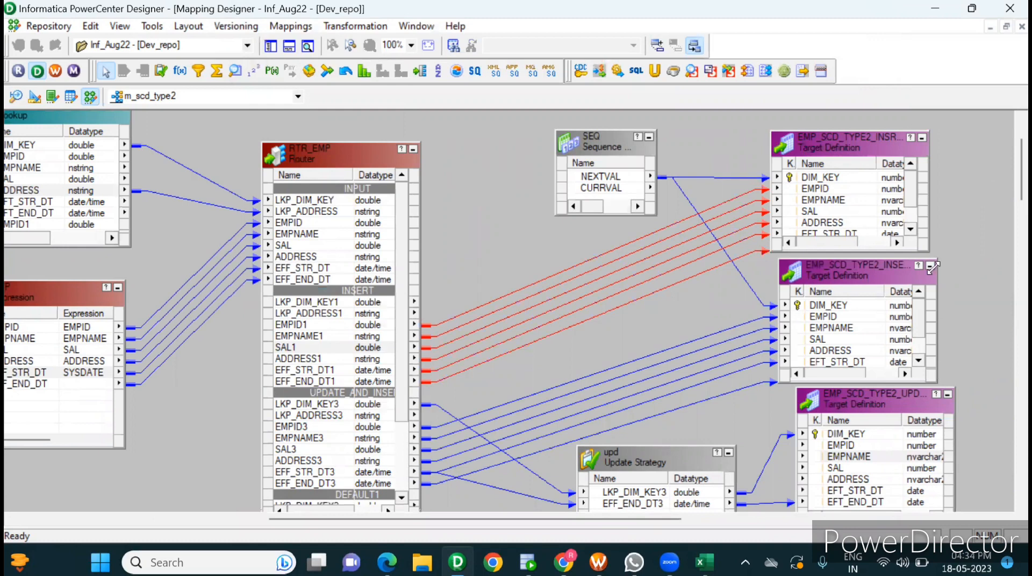
Step: Inspect the first insert target's definition, comparing its instance name EMP_SCD_TYPE2_INSRT1 with its target table EMP_SCD_TYPE2
double_click(875, 148)
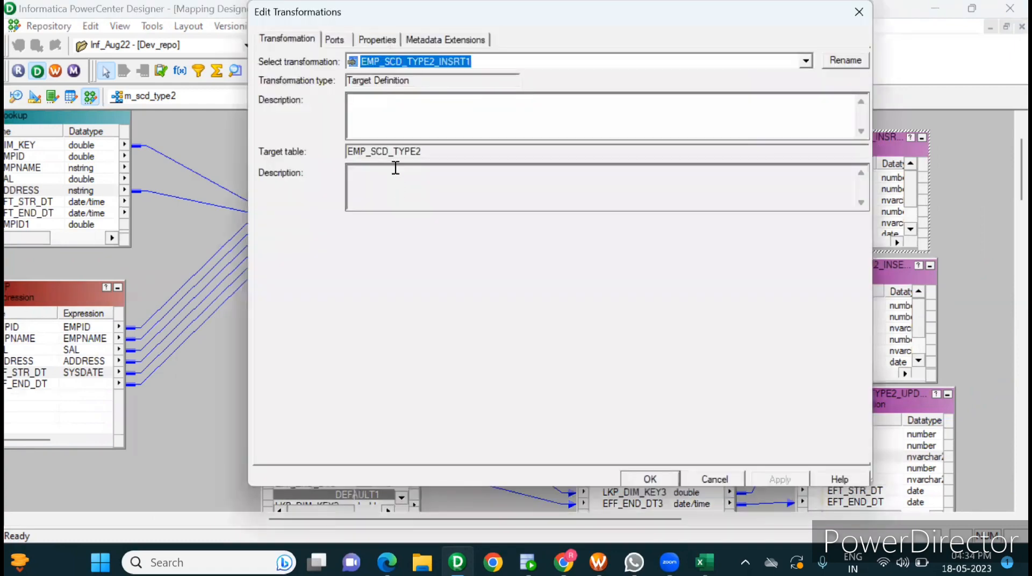
double_click(389, 153)
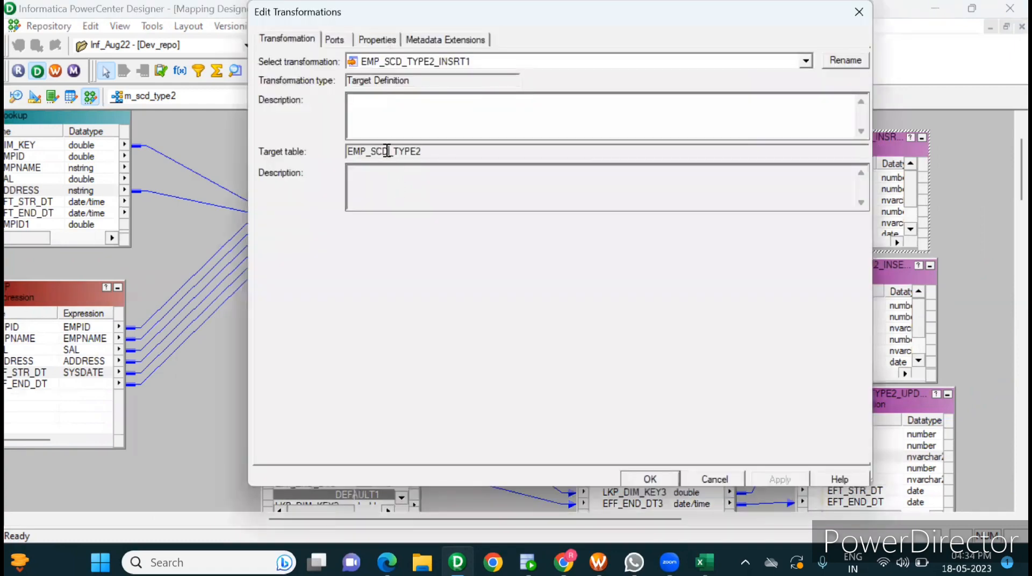
double_click(451, 63)
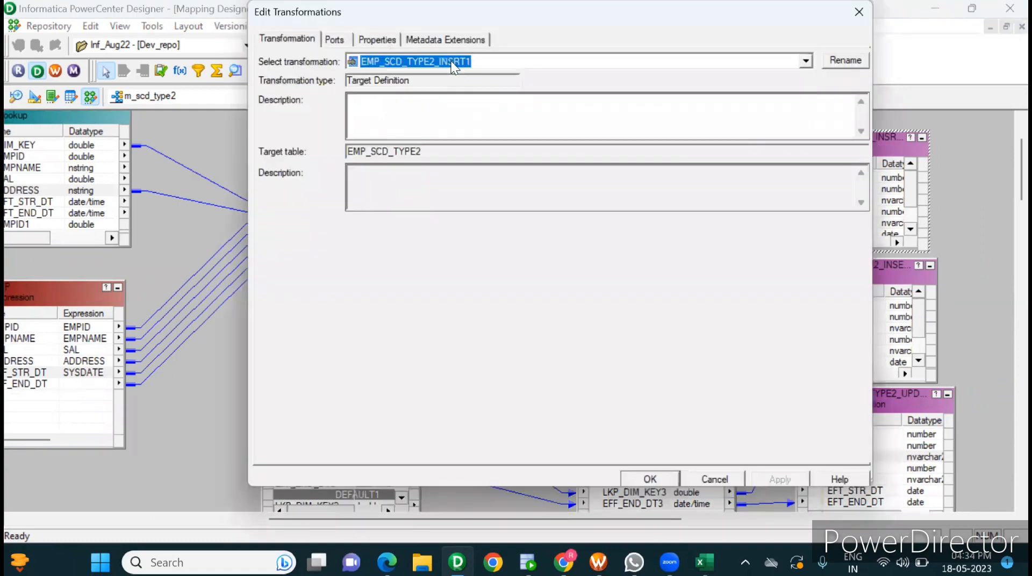
left_click(856, 15)
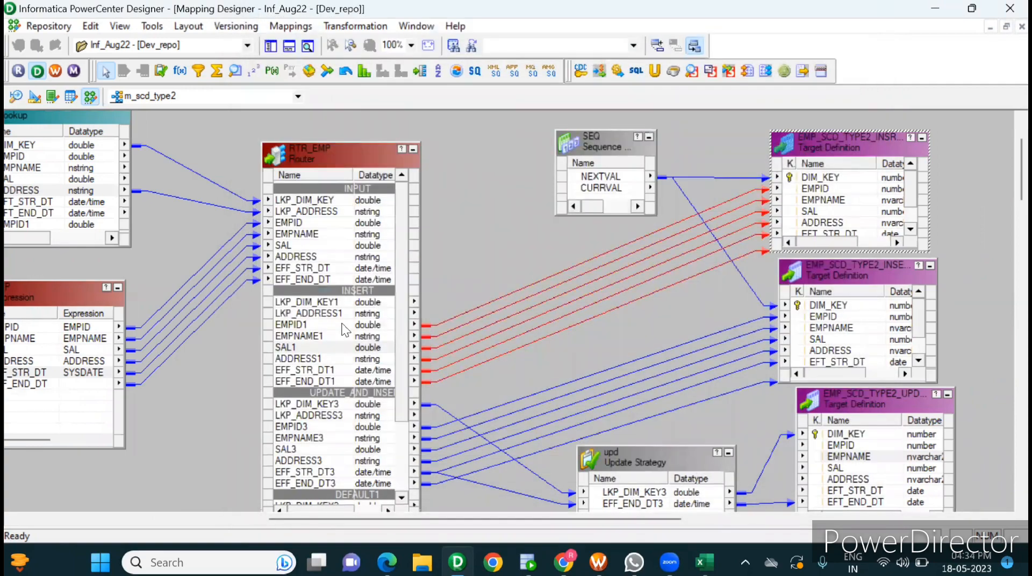
Step: Reopen RTR_EMP's groups to check the INSERT group's filter condition, leaving the router unmodified
double_click(343, 324)
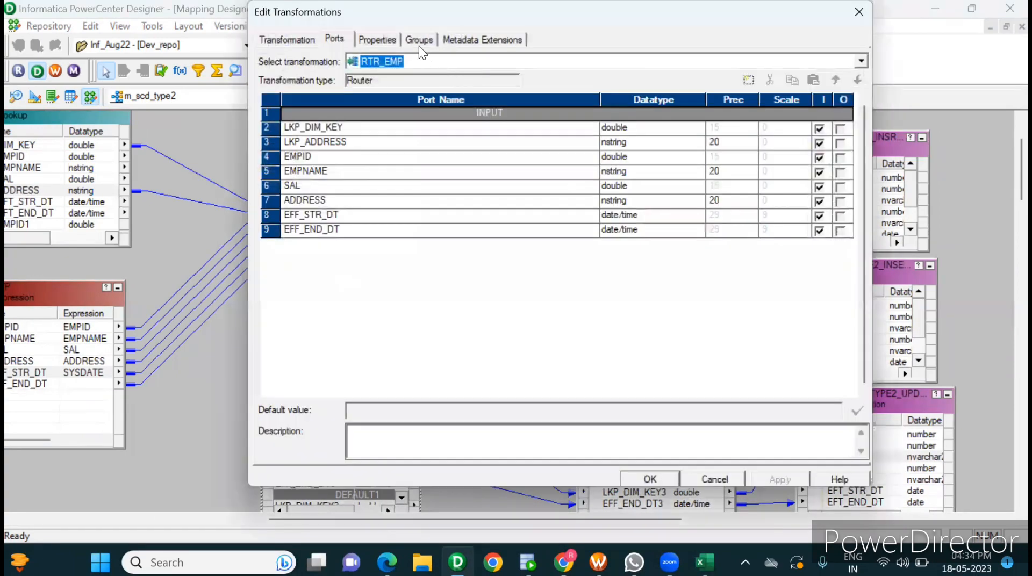
left_click(418, 42)
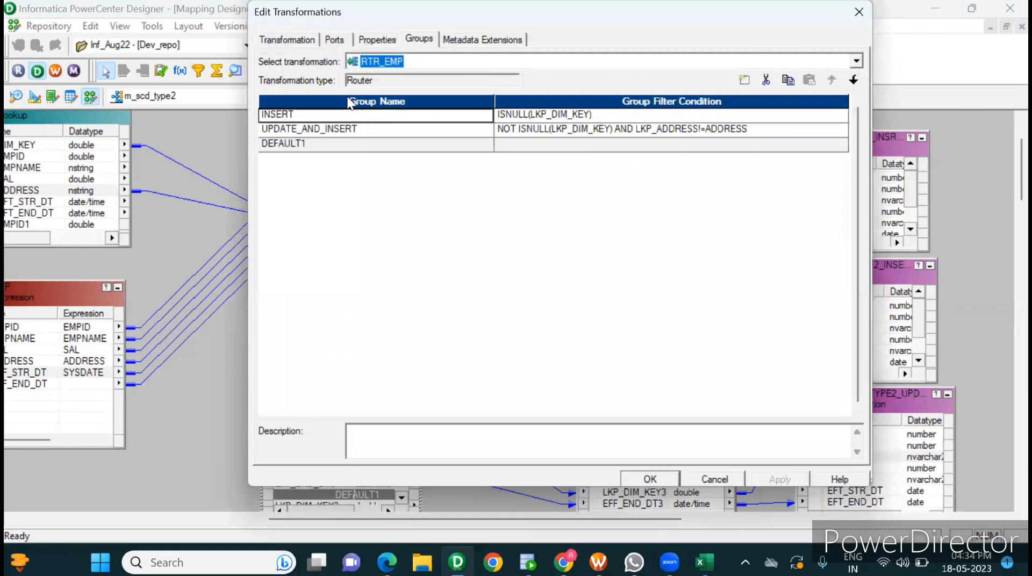
left_click(711, 475)
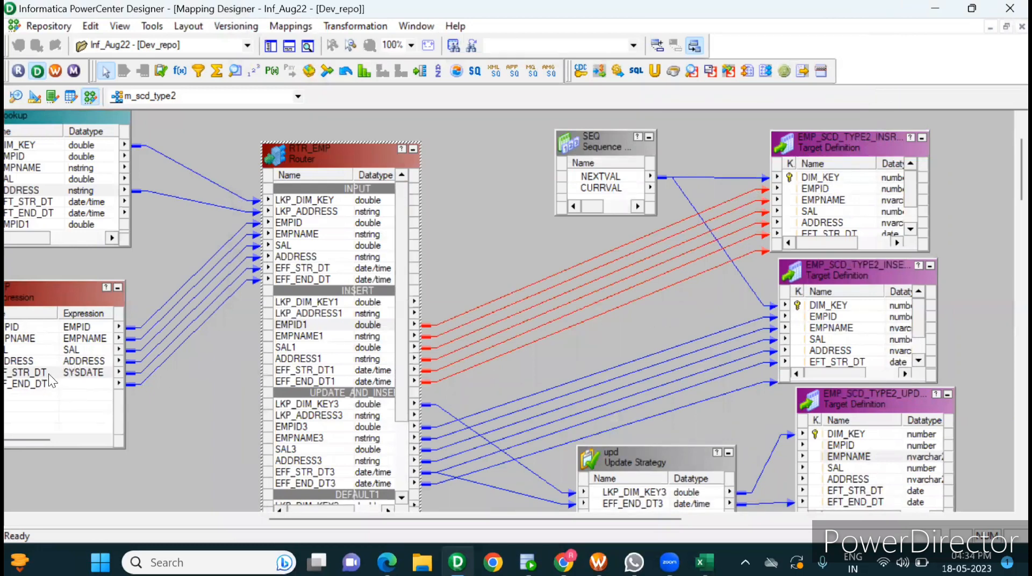
Step: Trace EXP's EFF_END_DT and the first insert target's DIM_KEY, and inspect the SEQ sequence generator that feeds DIM_KEY
left_click(70, 381)
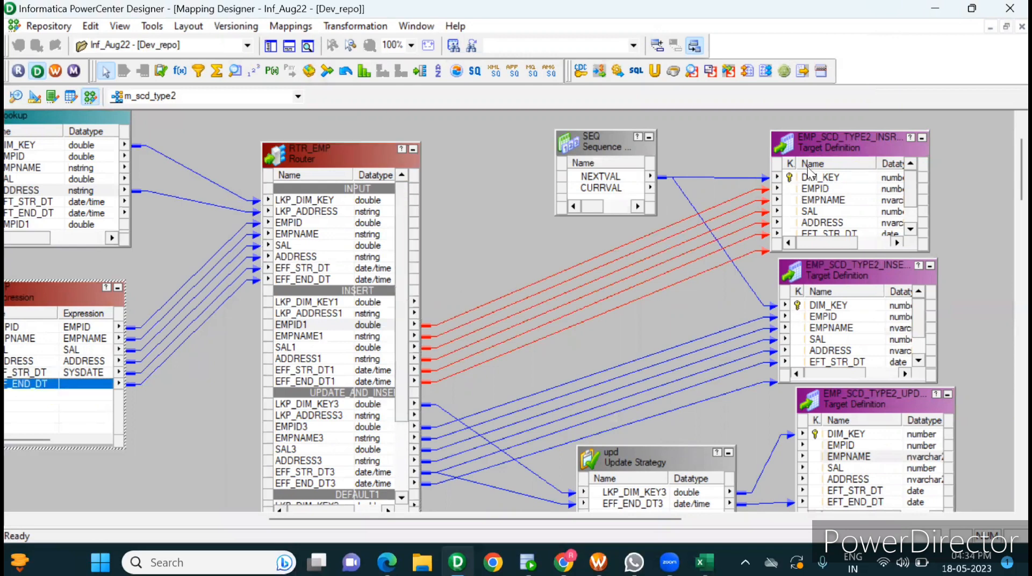
left_click(830, 177)
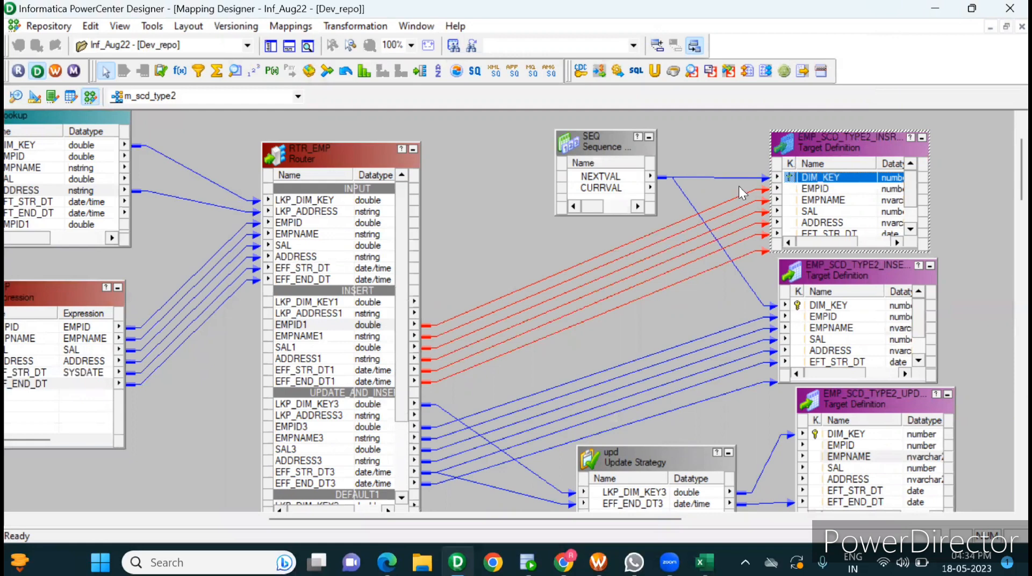
left_click(615, 161)
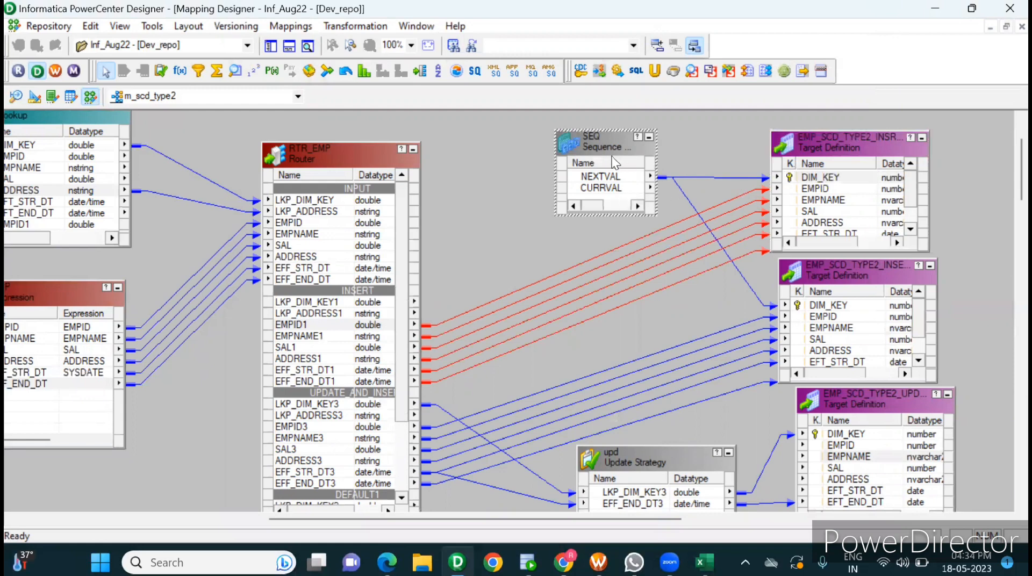
double_click(599, 143)
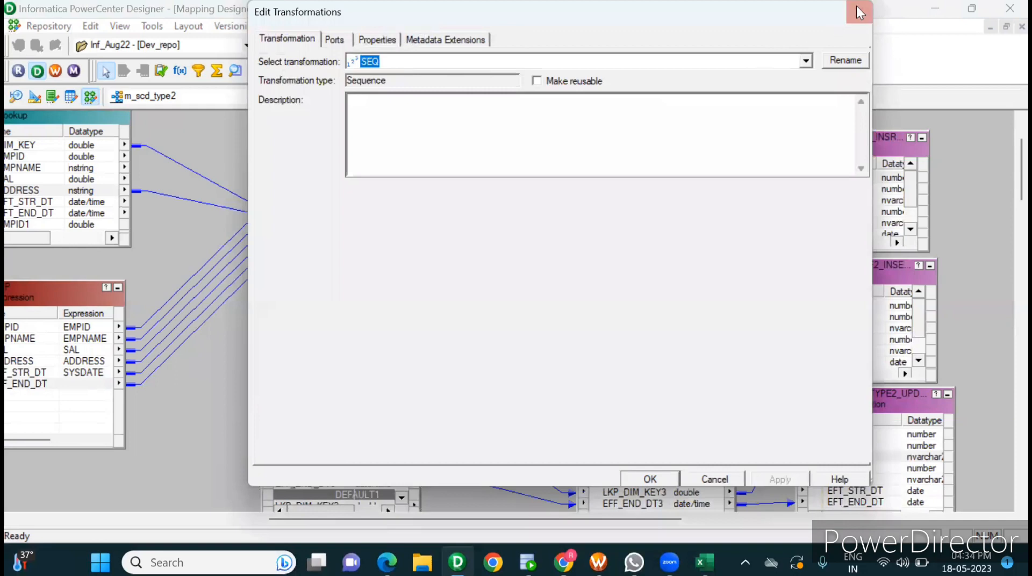
left_click(858, 10)
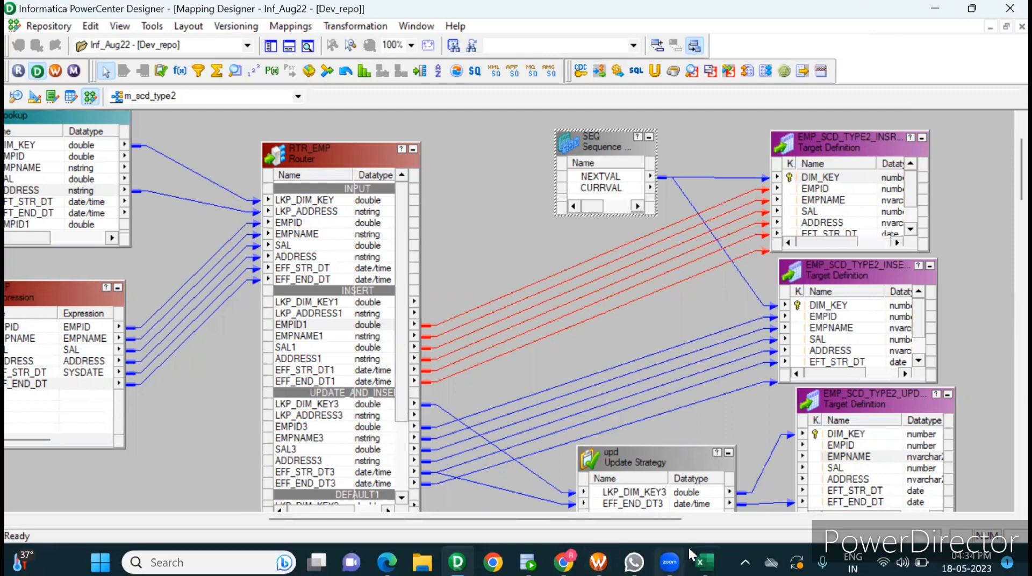
Step: Switch to Excel and restore the cleared target records in I5:N16
left_click(704, 562)
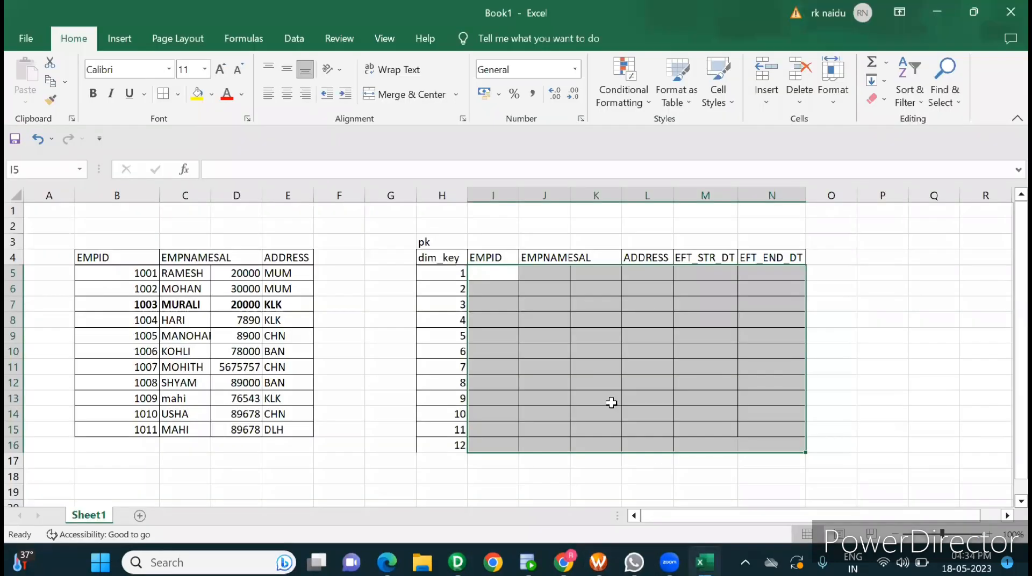
key("ctrl+v")
left_click(611, 402)
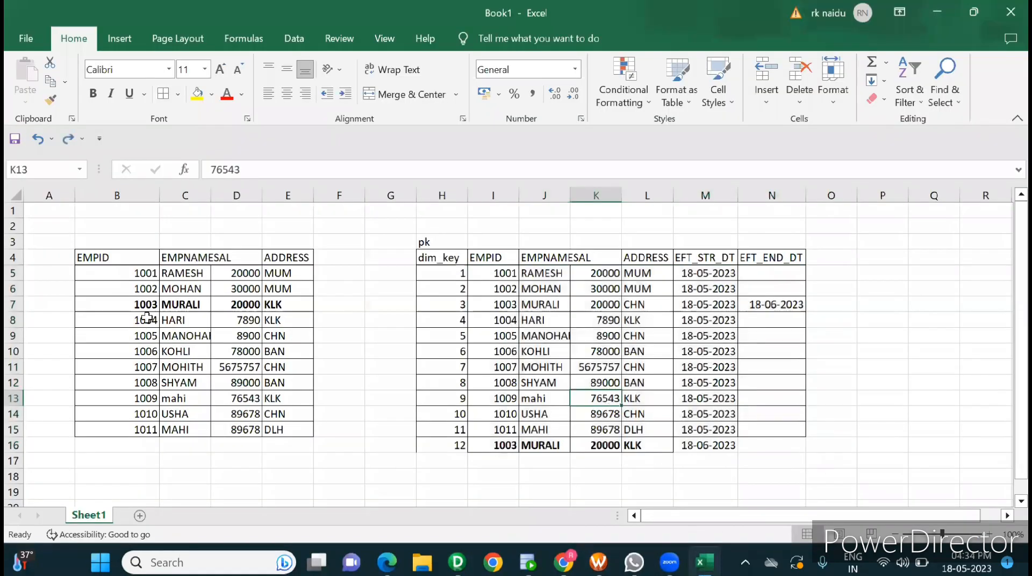
Step: Compare the source row for EMPID 1003 with its original target record in row 7, including its EFT_END_DT
left_click(131, 304)
left_click_drag(131, 304, 290, 304)
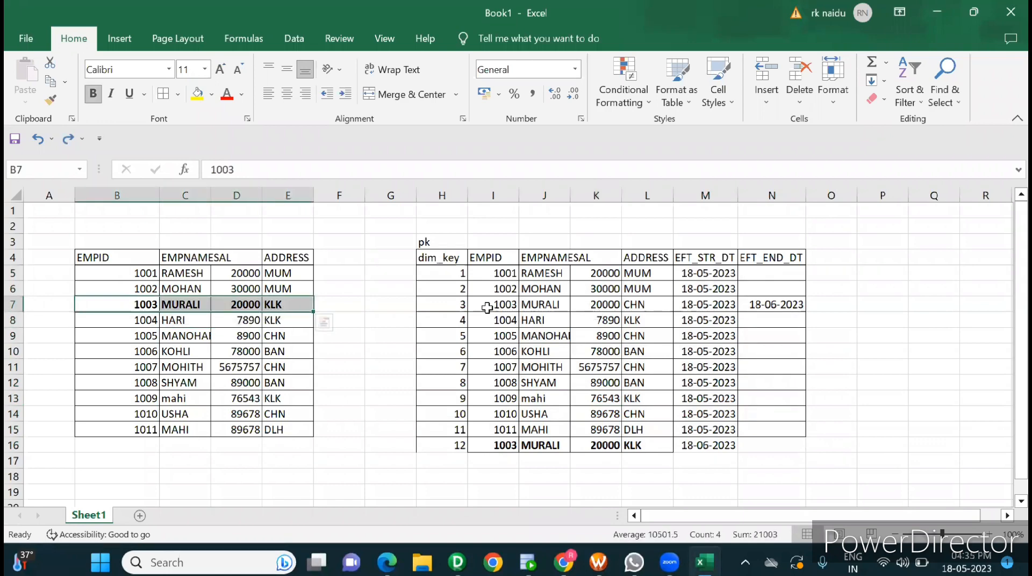
left_click_drag(486, 304, 691, 302)
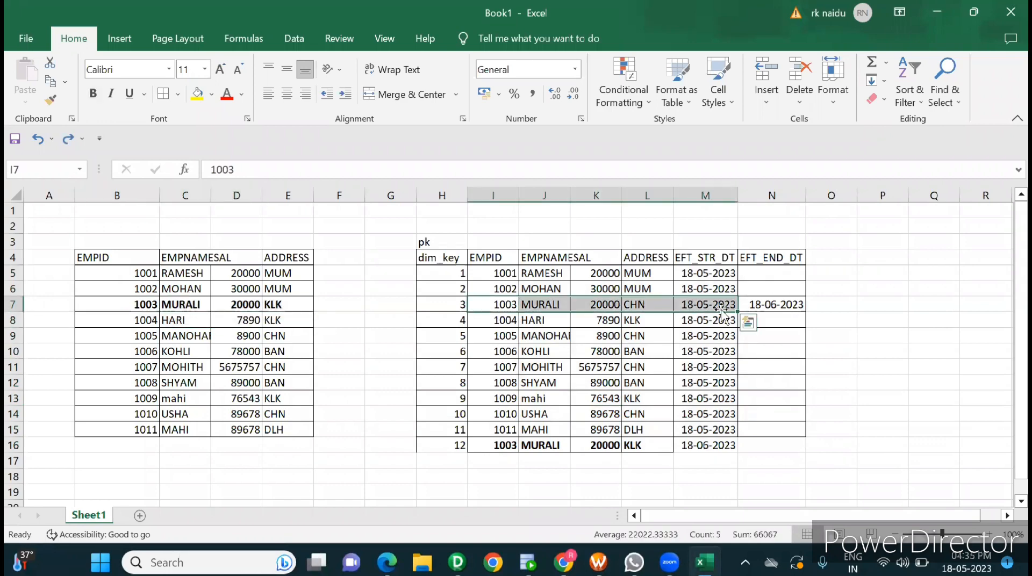
left_click(768, 306)
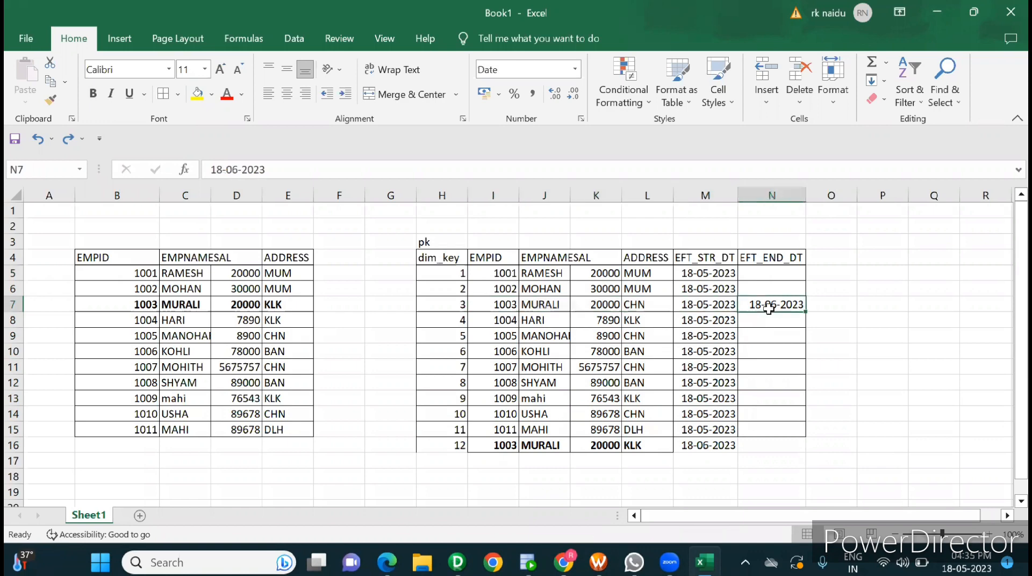
Step: Switch to Informatica PowerCenter Designer and trace the UPDATE_AND_INSERT links through upd's LKP_DIM_KEY3 and EFF_END_DT3 to the update target
left_click(457, 561)
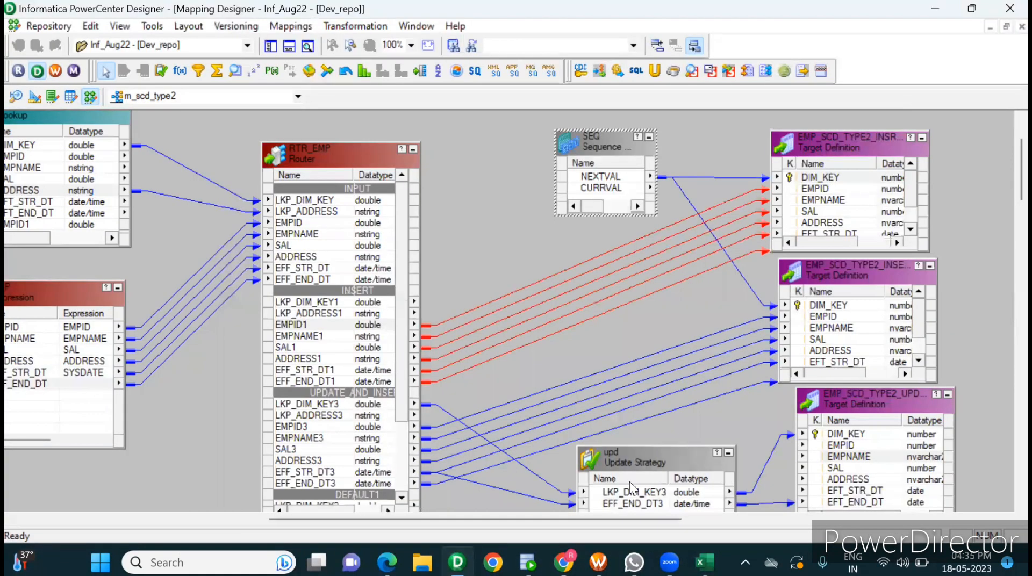
left_click_drag(681, 427, 515, 509)
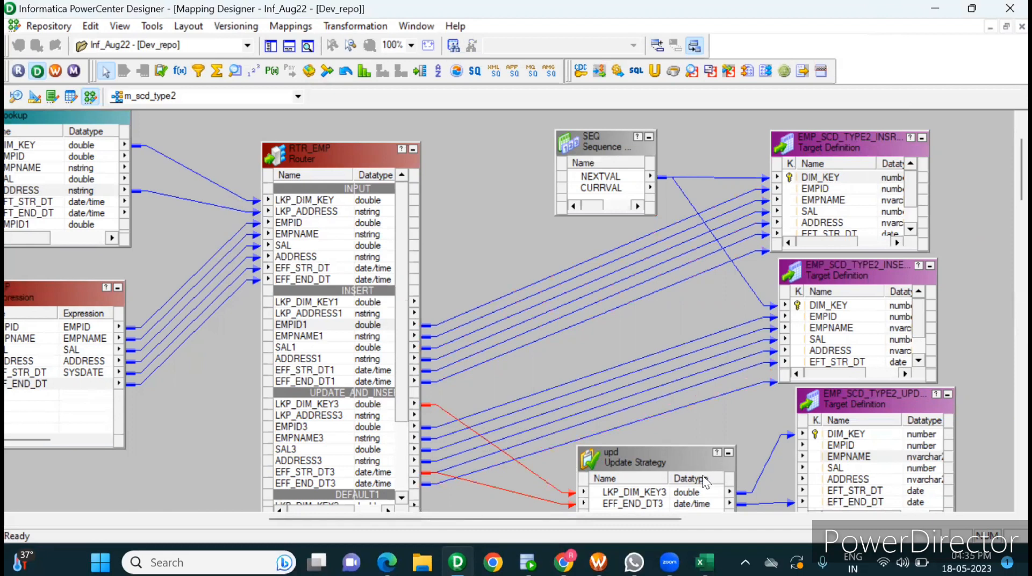
left_click(642, 494)
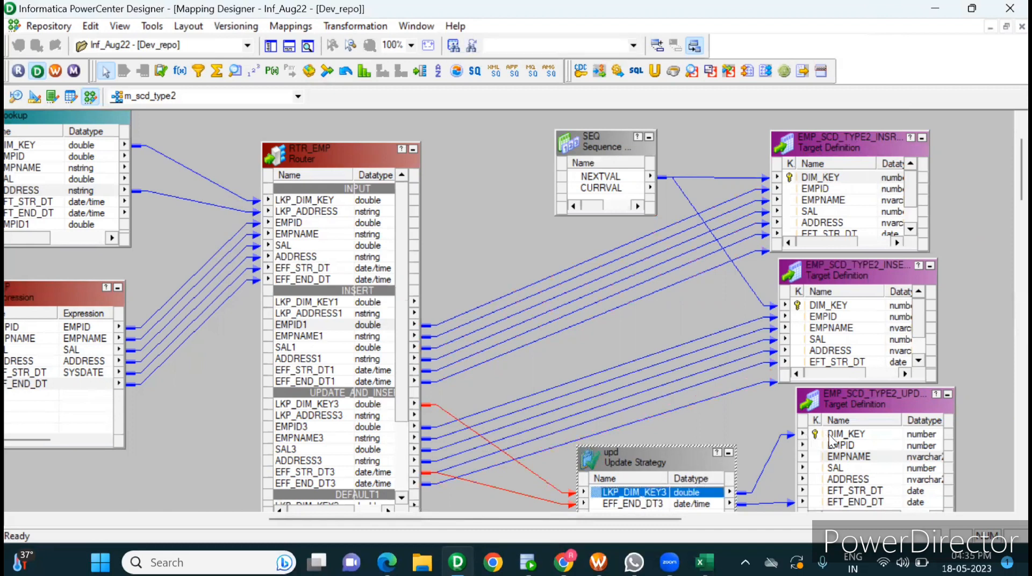
left_click(804, 436)
left_click(654, 504)
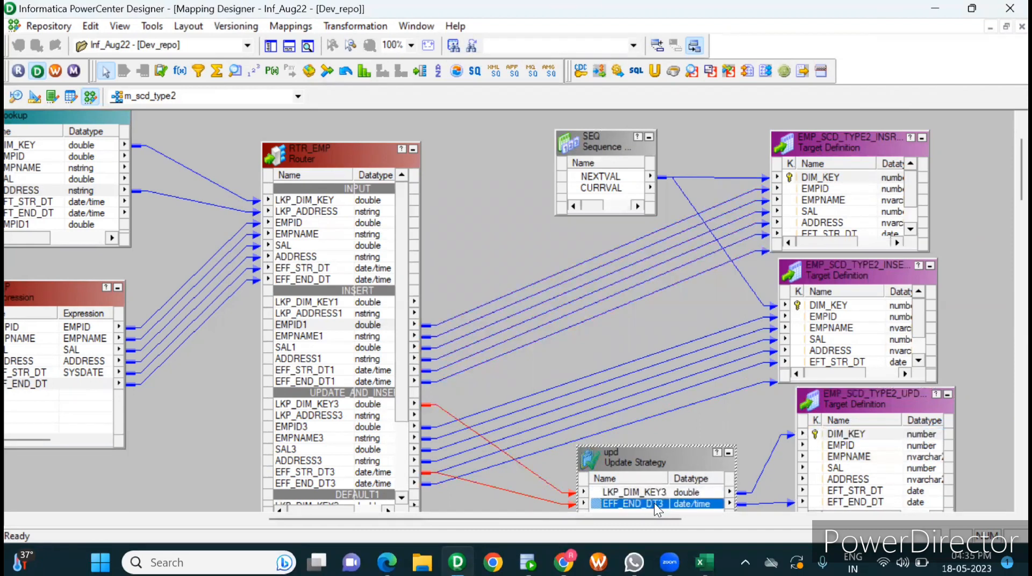
Step: Trace the router's EFF_STR_DT3 to the update target's EFT_END_DT, then switch to Excel and highlight the matching target record in I7:N7
left_click(830, 502)
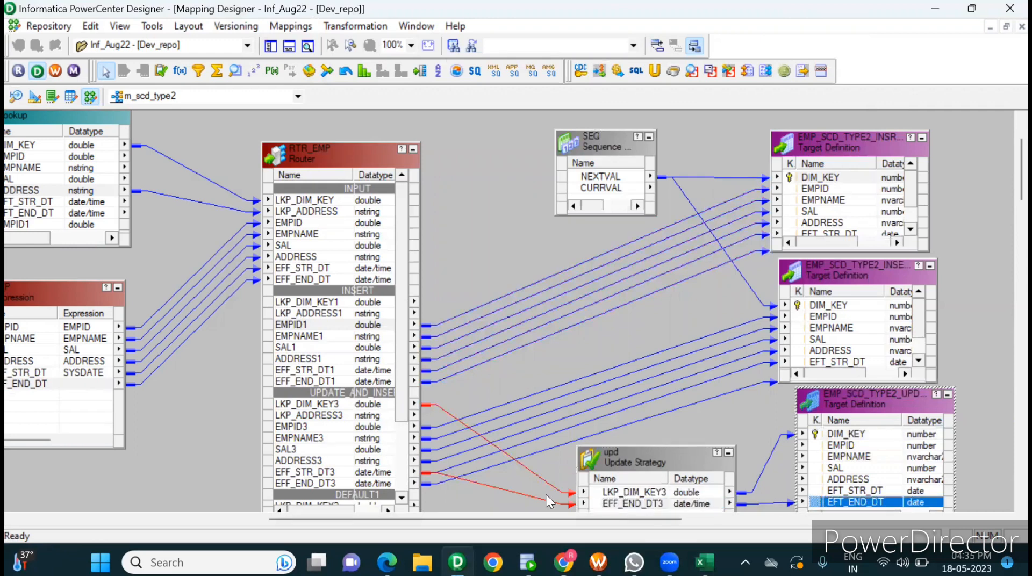
left_click(307, 472)
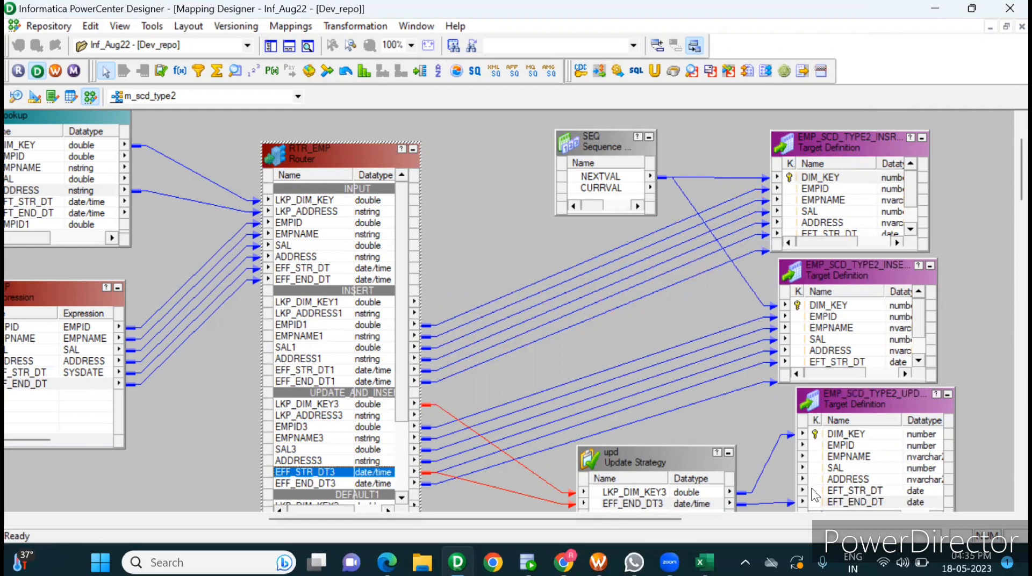
left_click(846, 502)
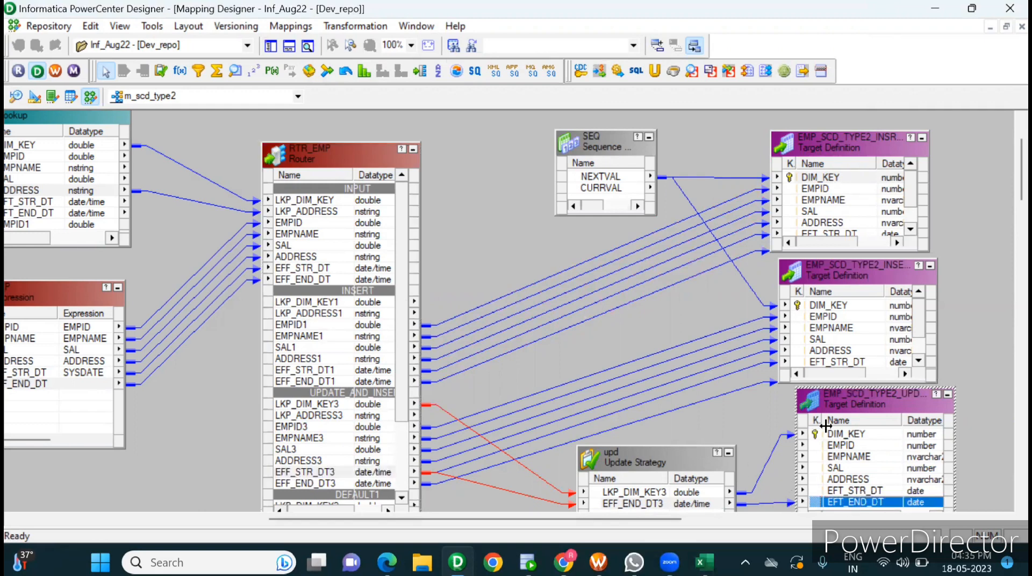
key("alt+Tab")
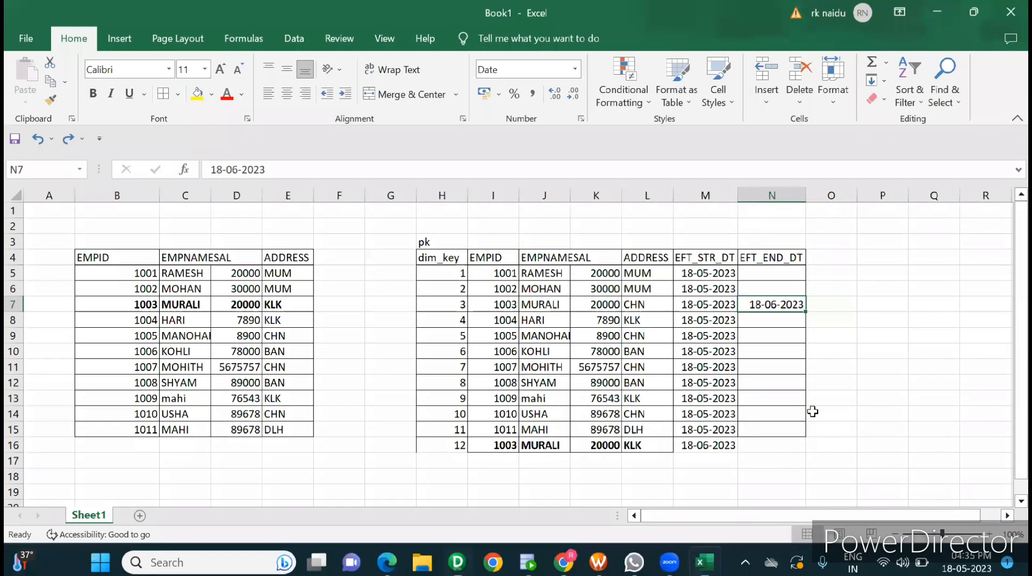
left_click_drag(505, 304, 770, 301)
Step: Switch back to PowerCenter Designer and highlight the UPDATE_AND_INSERT links running from RTR_EMP to the second insert target
key("alt+Tab")
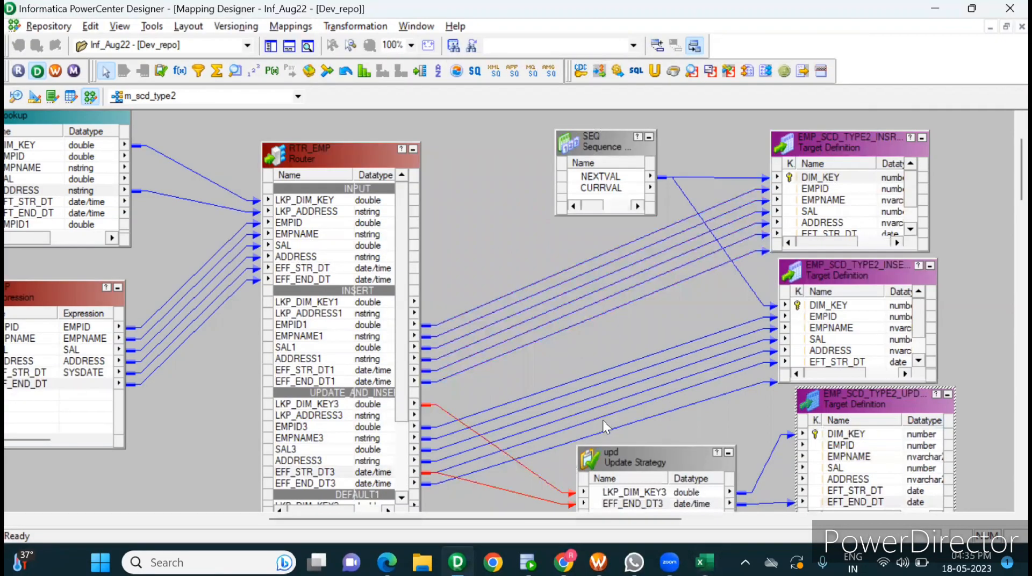
left_click(669, 311)
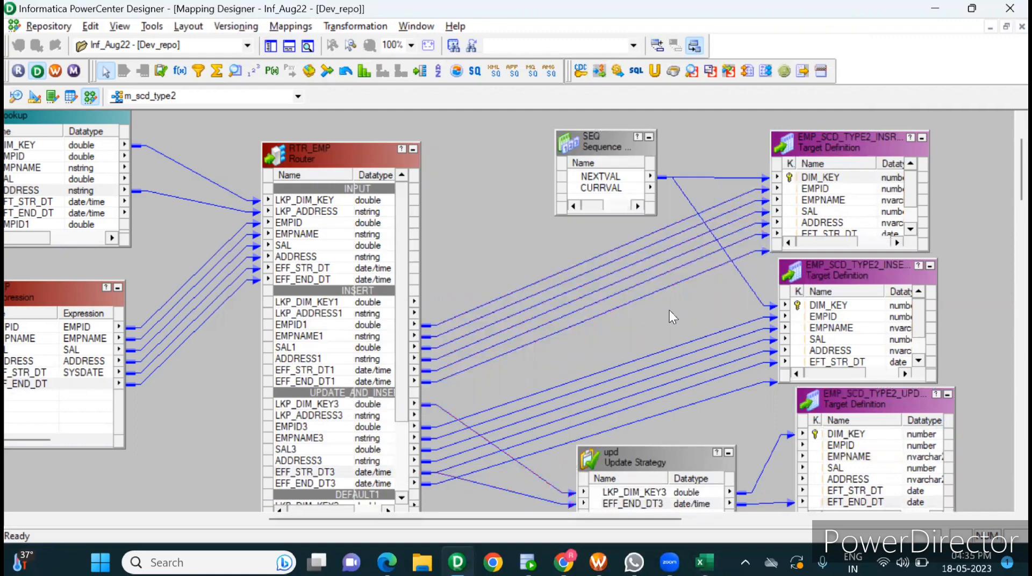
left_click(724, 409)
Step: Switch to Excel and examine the new version of EMPID 1003 in row 16, including its EFT_STR_DT and EFT_END_DT cells
key("alt+Tab")
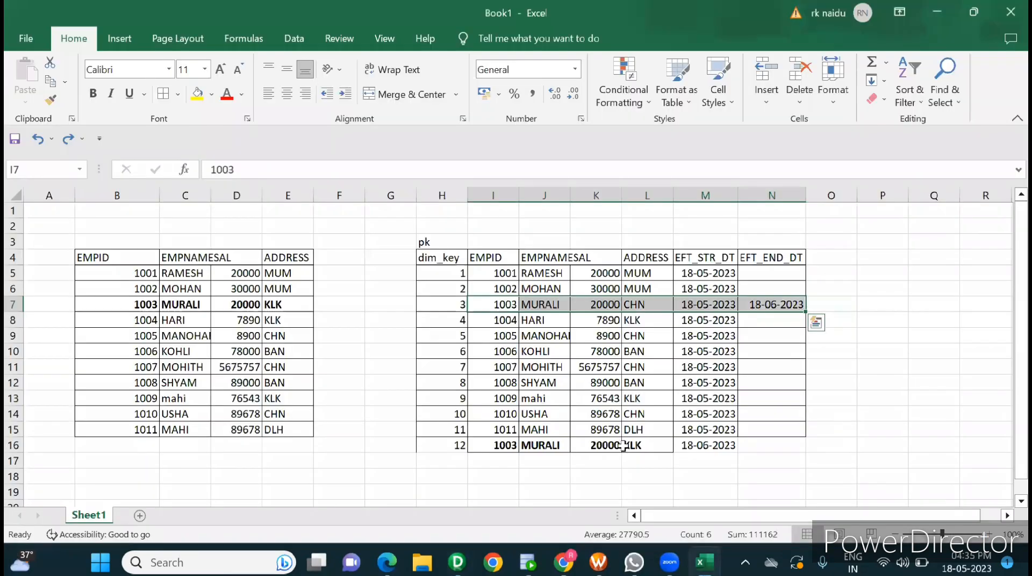
left_click_drag(500, 453, 702, 446)
left_click(702, 446)
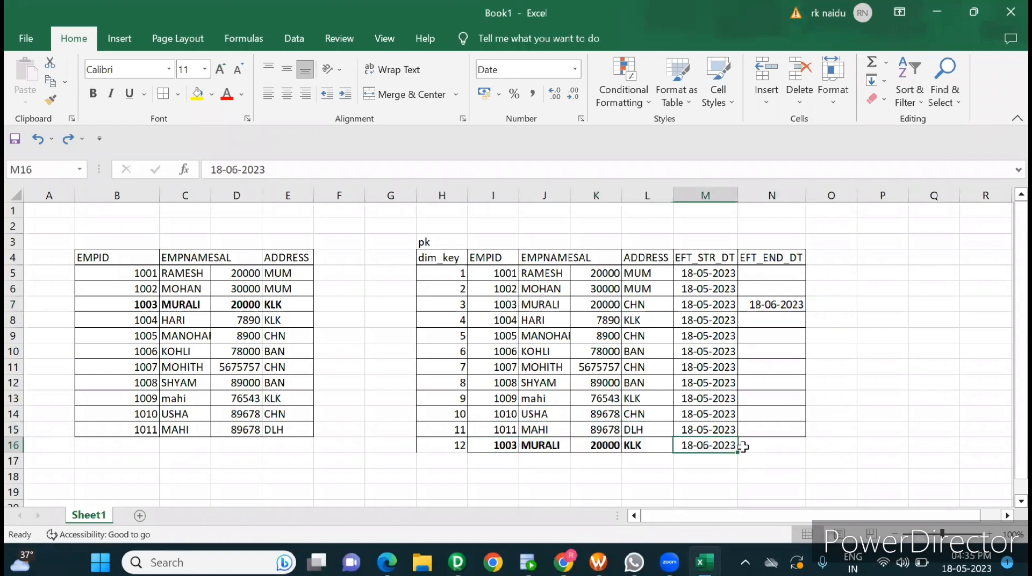
left_click(758, 442)
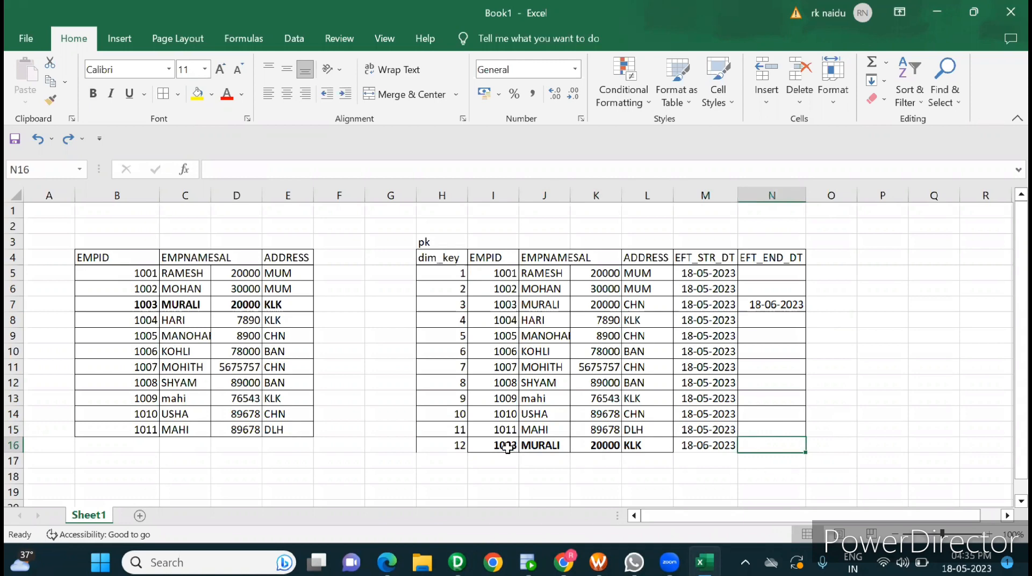
left_click_drag(509, 446, 686, 440)
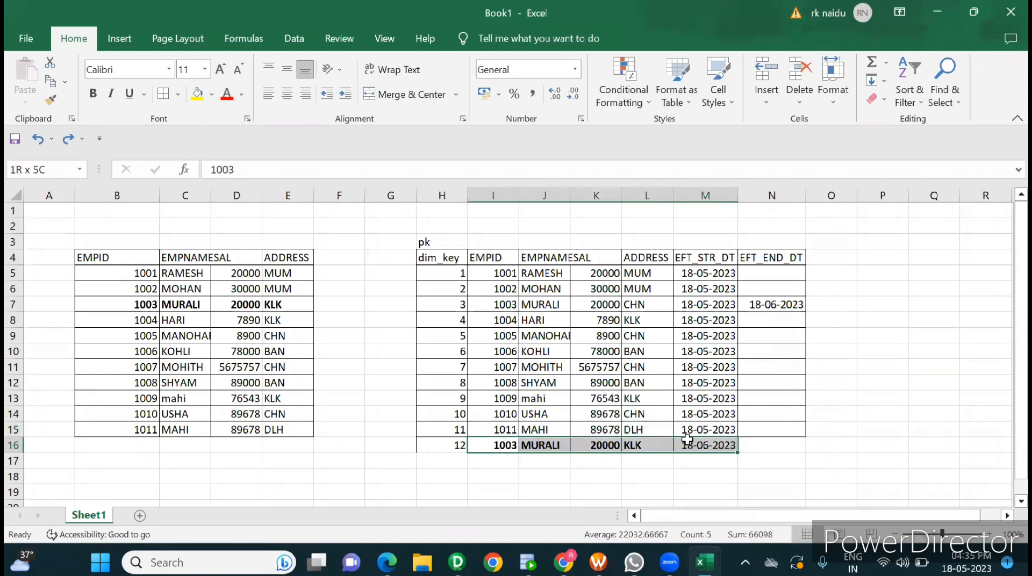
Step: Compare the ADDRESS and effective dates of EMPID 1003's target records in rows 7 and 16, and check the source ADDRESS
left_click(780, 306)
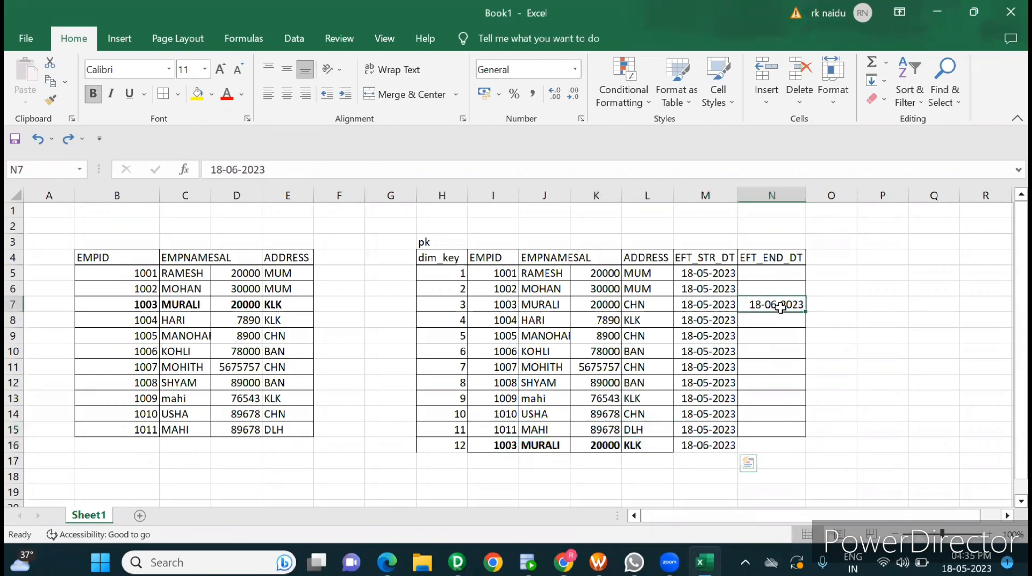
left_click(641, 307)
left_click(638, 449)
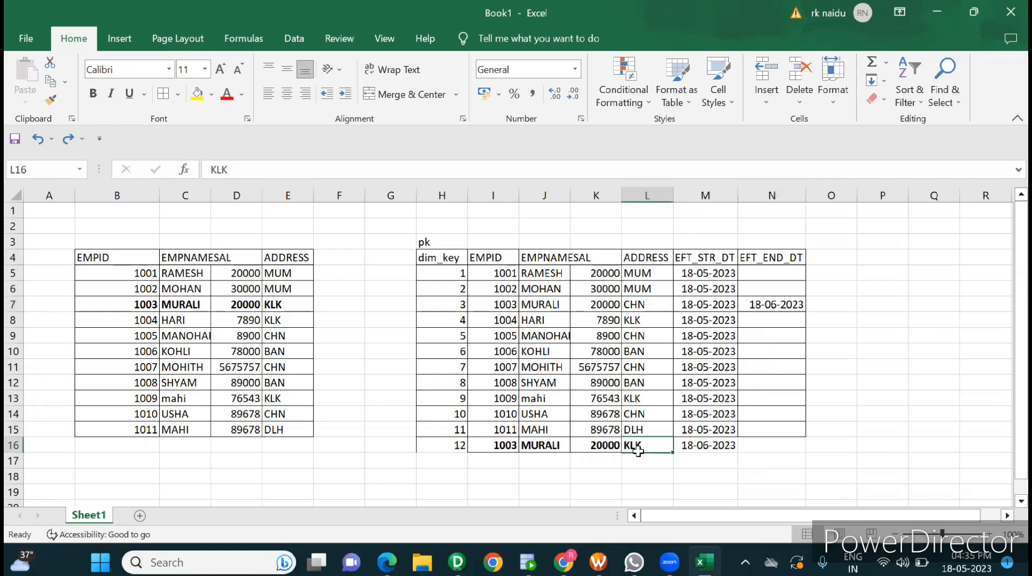
left_click(693, 445)
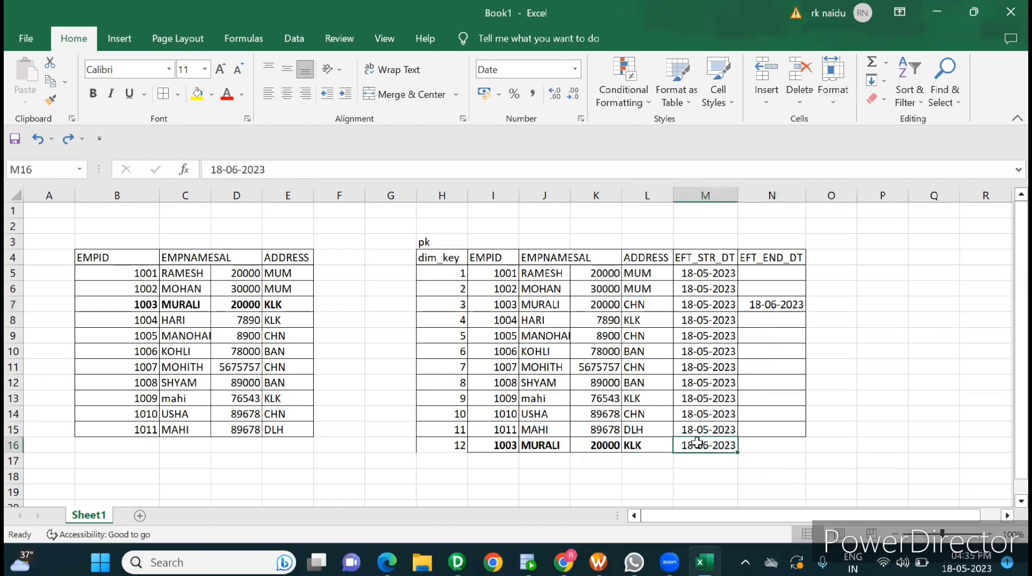
left_click(764, 446)
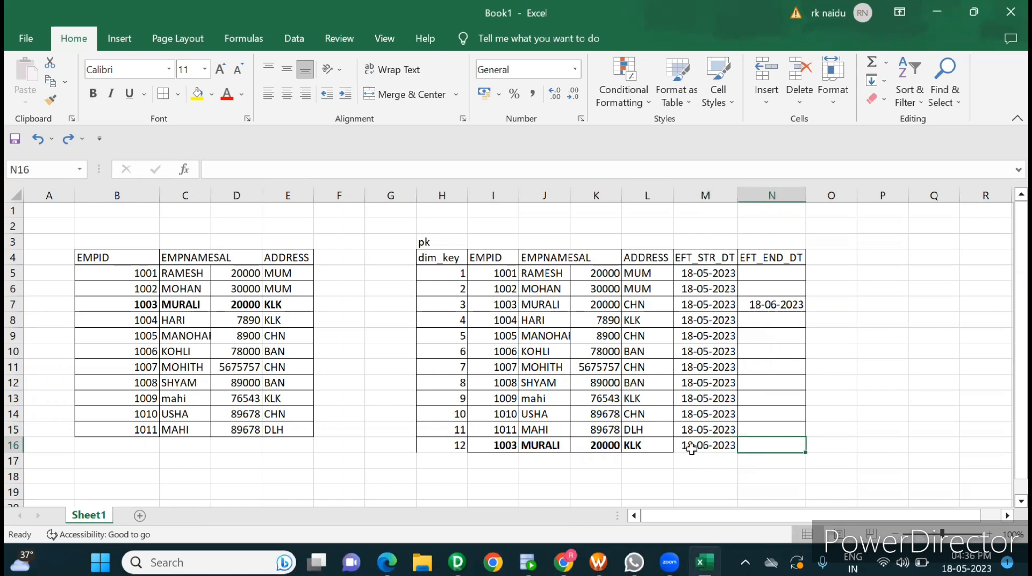
left_click(500, 446)
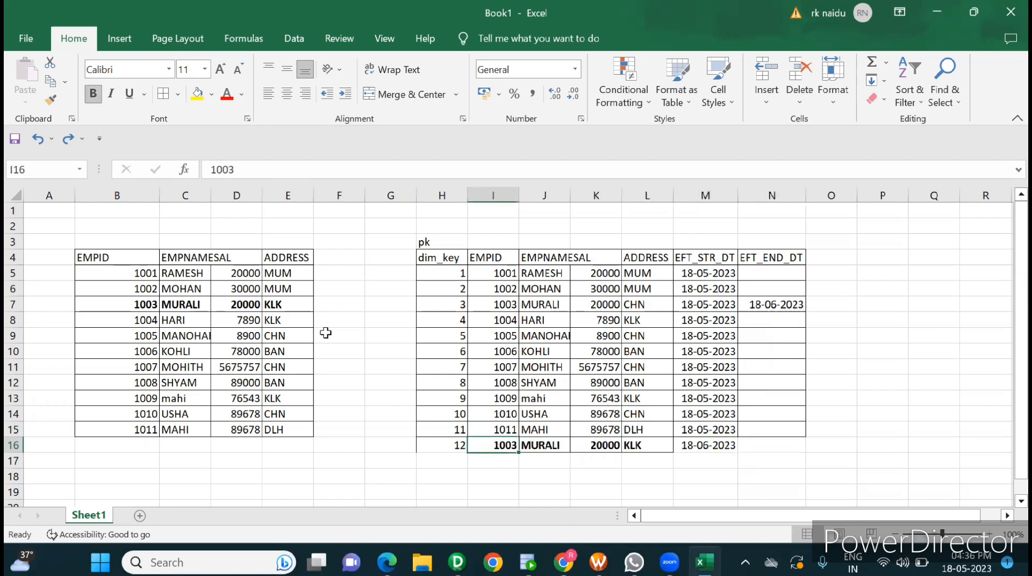
left_click(284, 300)
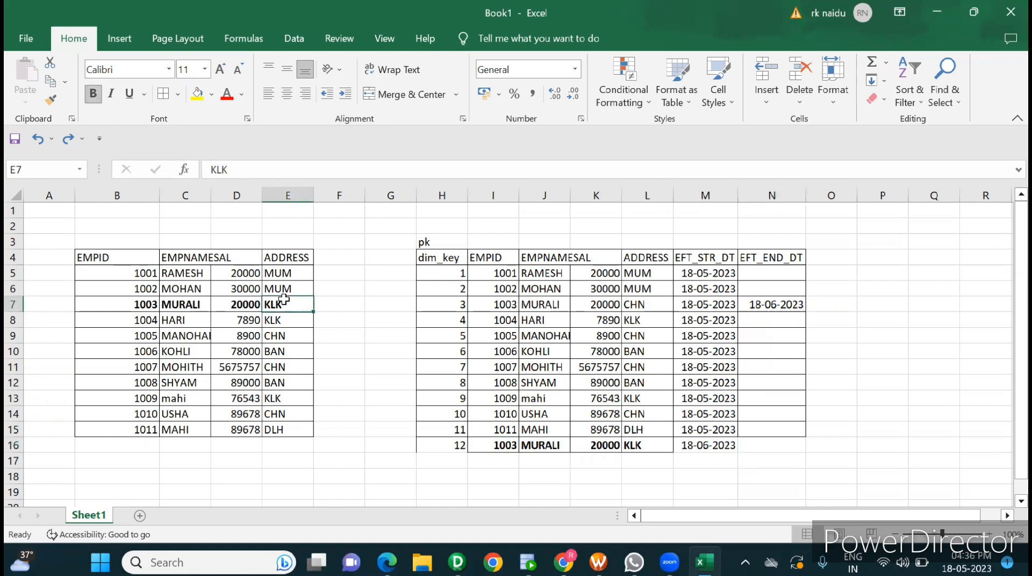
left_click(777, 446)
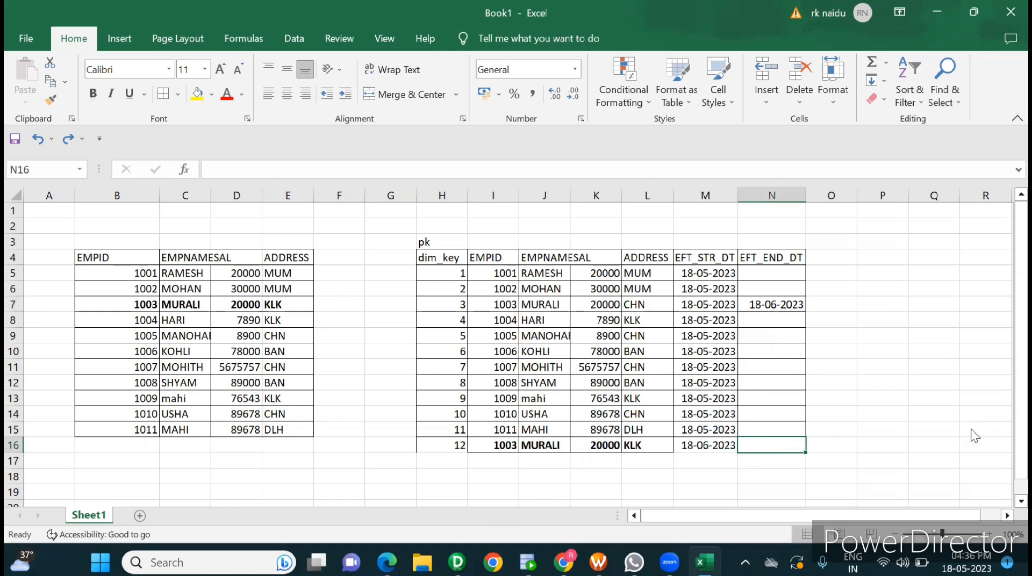
Step: Return to the m_scd_type2 mapping, then switch to Workflow Manager and select the s_scd_type2 session in wf_scd_type2
key("alt+Tab")
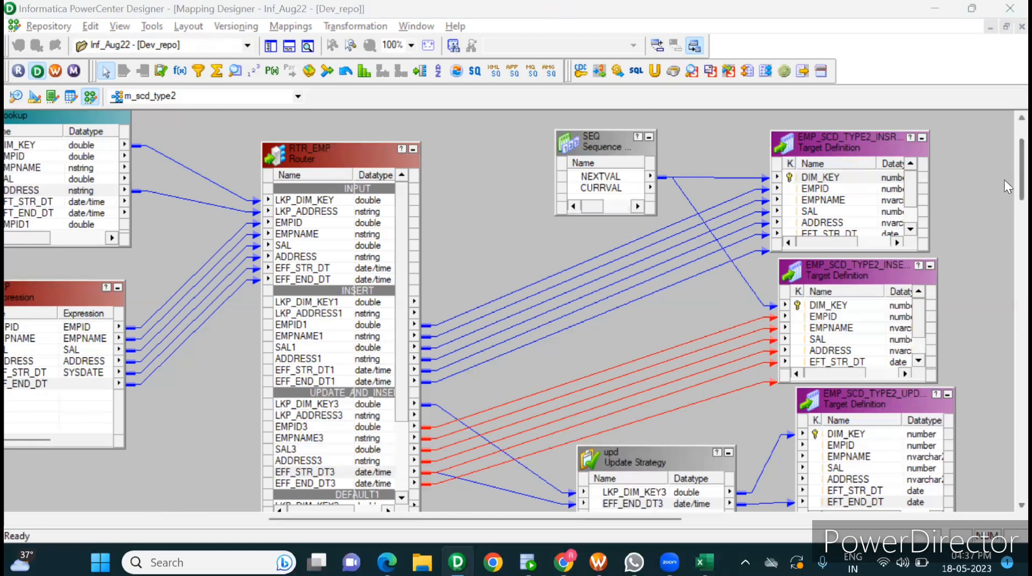
scroll(1004, 176, "down", 3)
scroll(1004, 181, "up", 2)
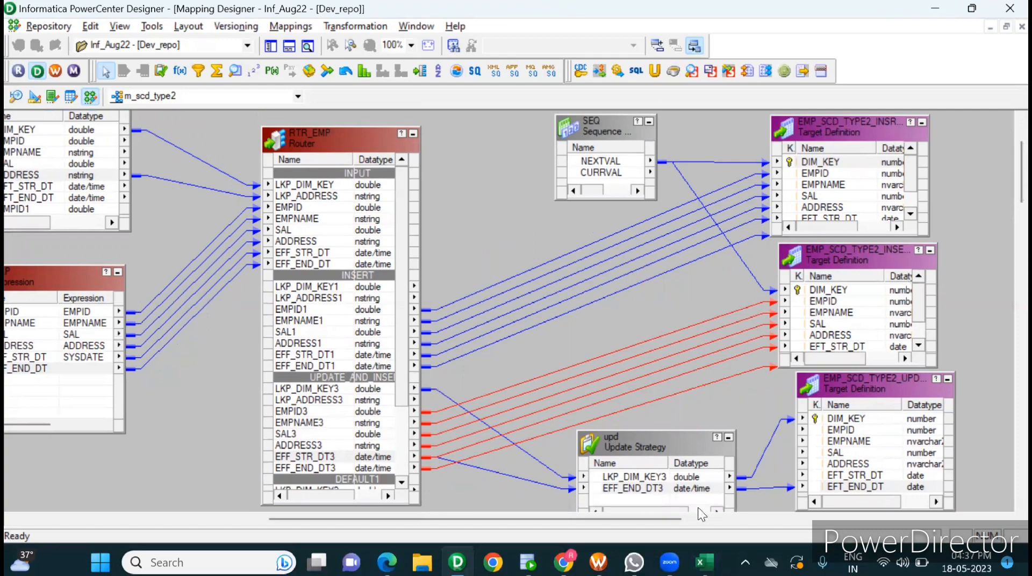
left_click(598, 562)
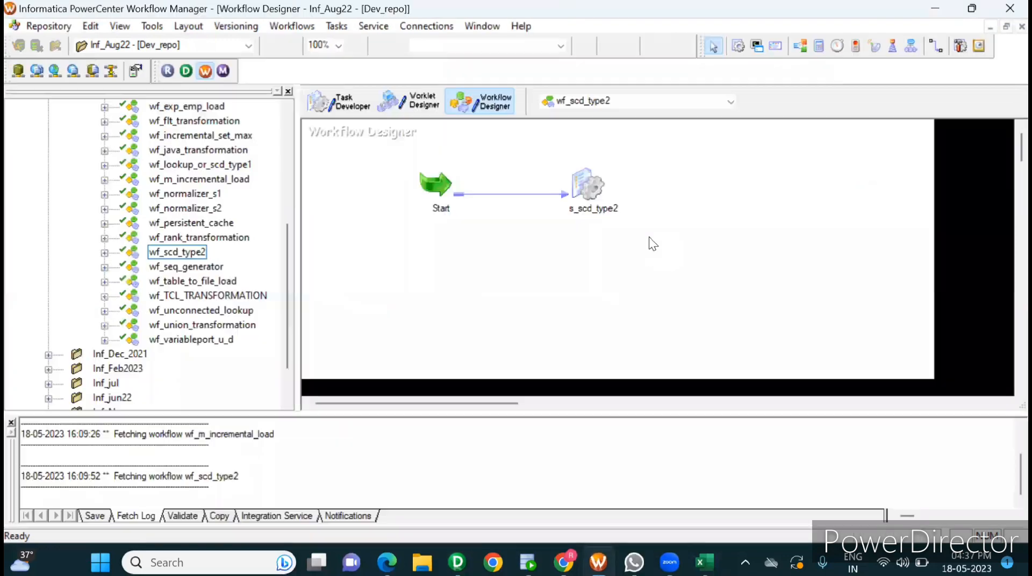
left_click(584, 182)
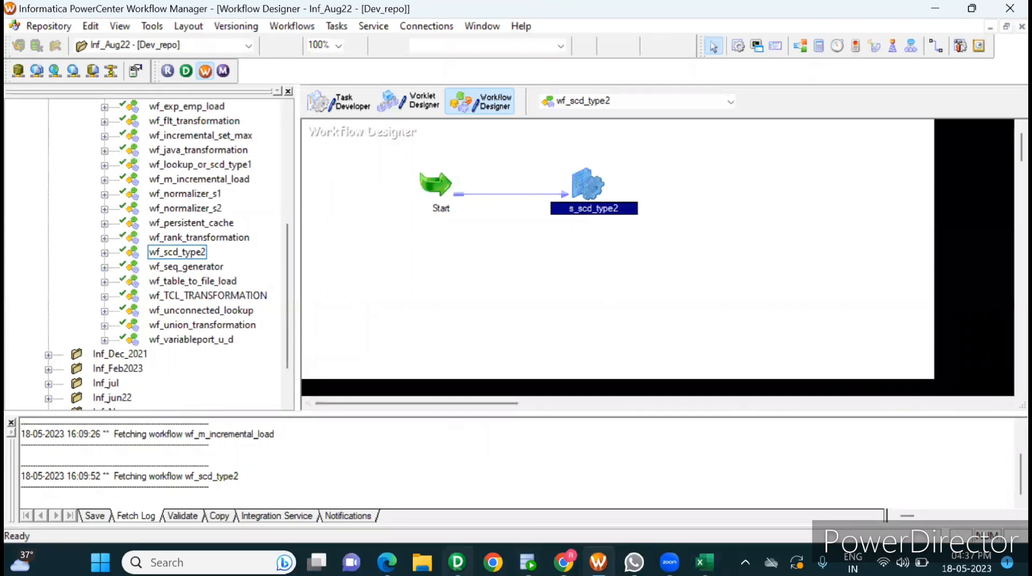
Step: Switch back to PowerCenter Designer and open the Lookup Sql Override query of the lkp_emp_scd_type2 lookup
left_click(457, 562)
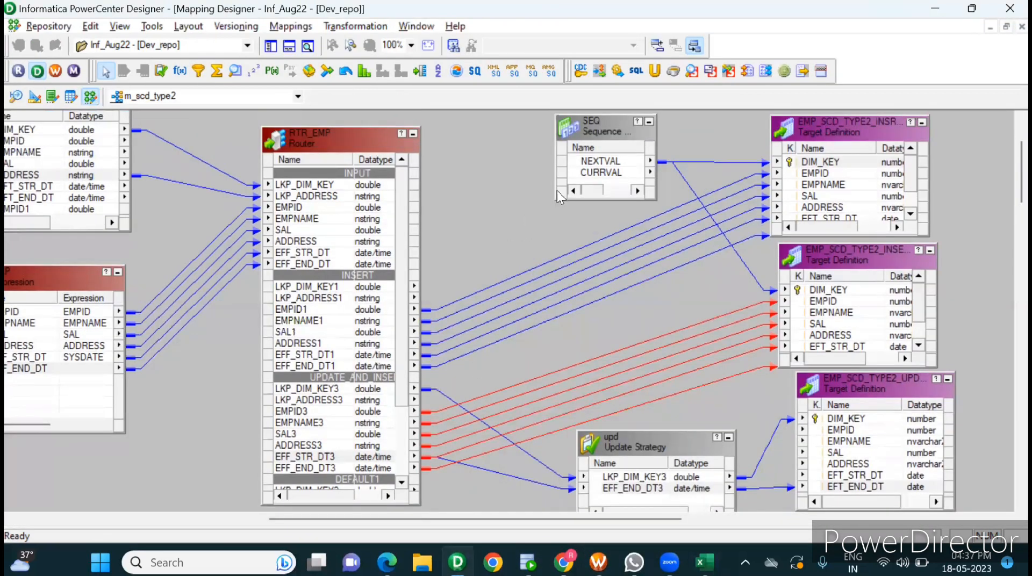
left_click_drag(580, 517, 426, 505)
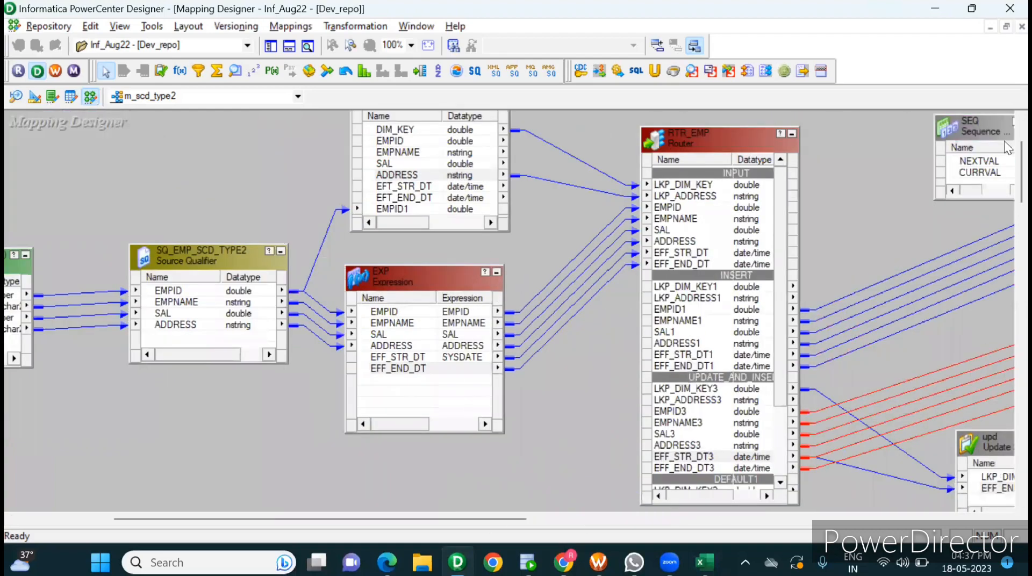
scroll(1004, 141, "up", 3)
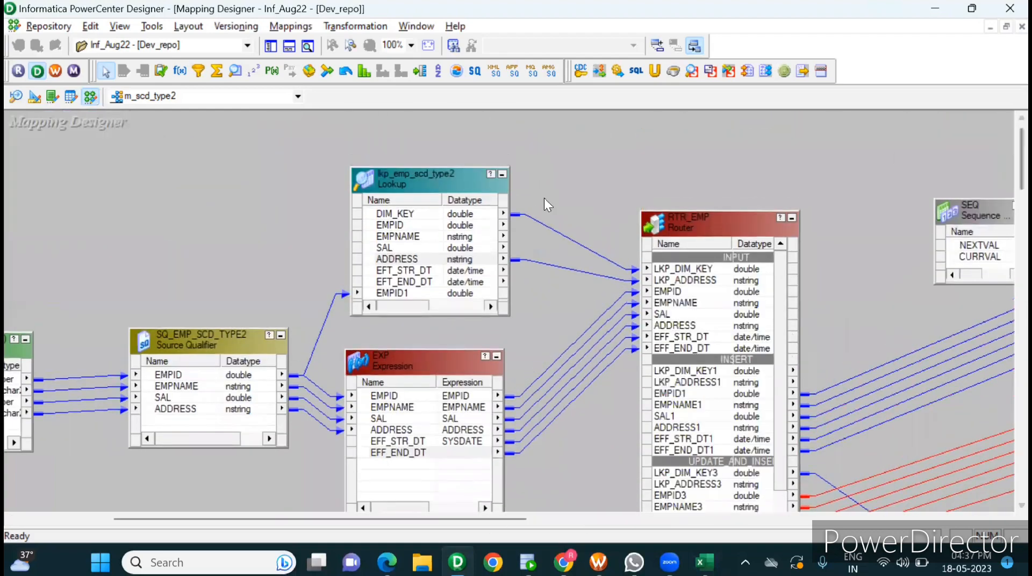
left_click(398, 174)
double_click(398, 174)
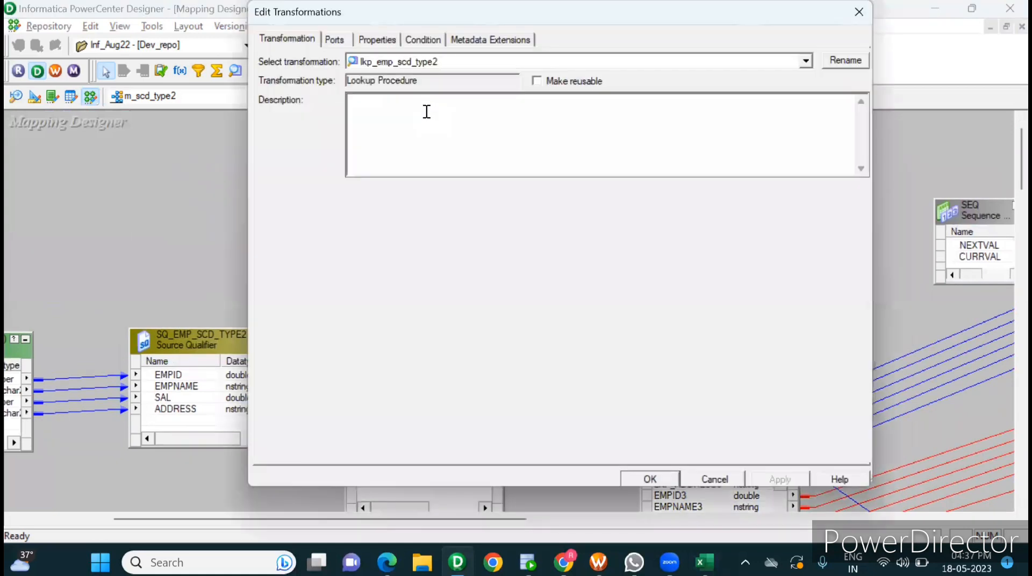
left_click(426, 111)
key("alt+Tab")
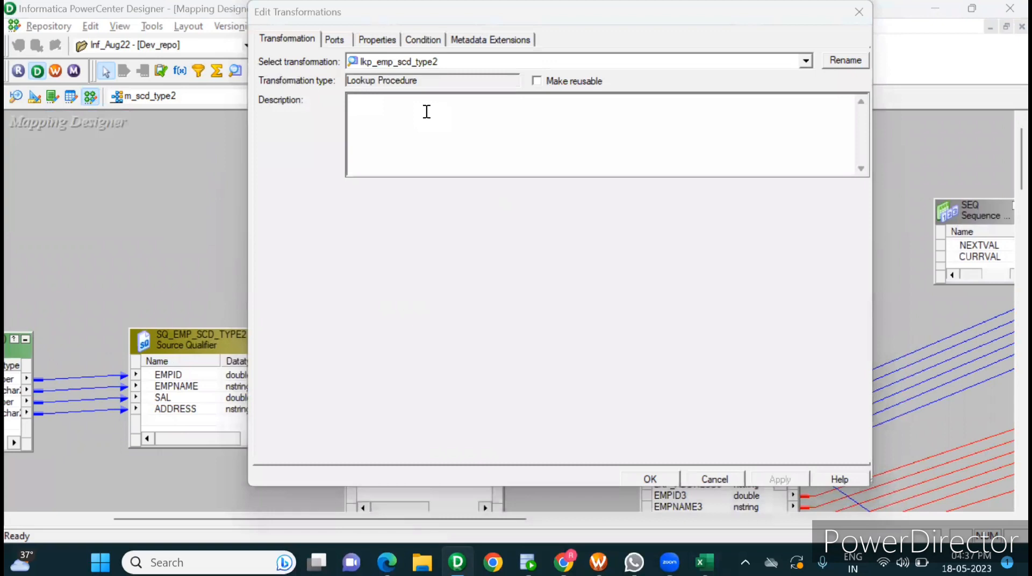
left_click(384, 46)
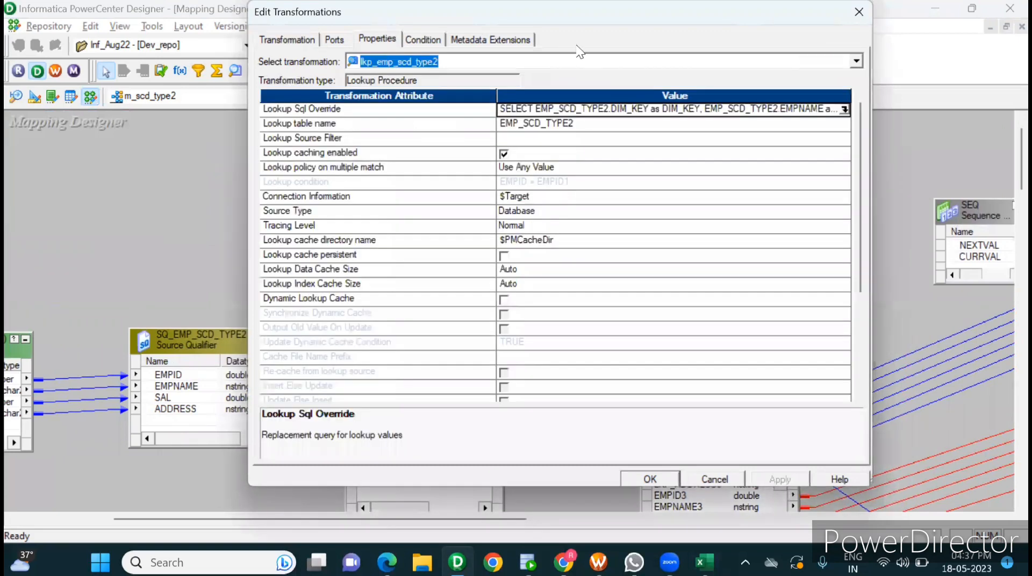
left_click(844, 109)
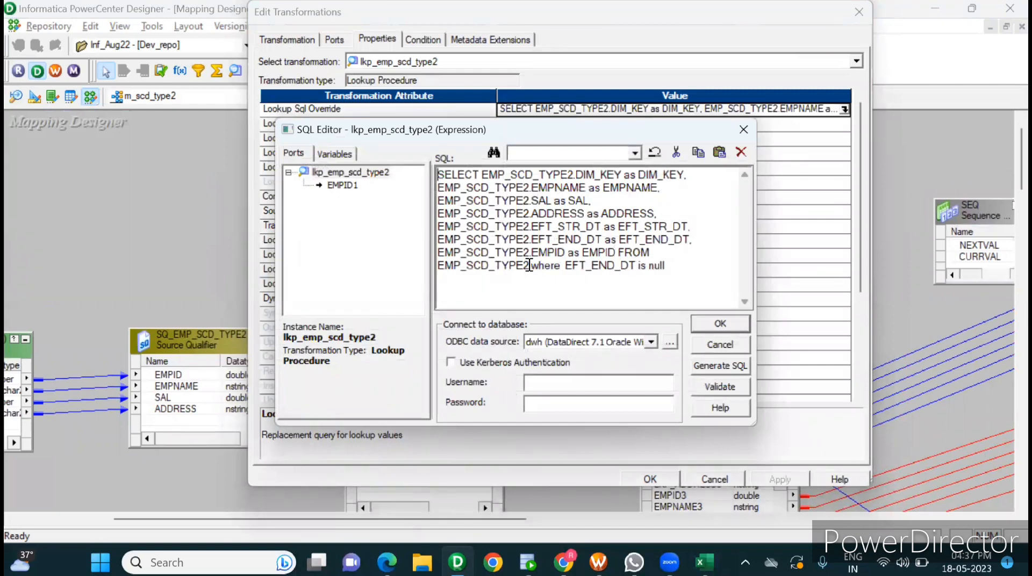
Step: Examine the override's SELECT statement on EMP_SCD_TYPE2 and its "where EFT_END_DT is null" filter
left_click_drag(529, 265, 422, 130)
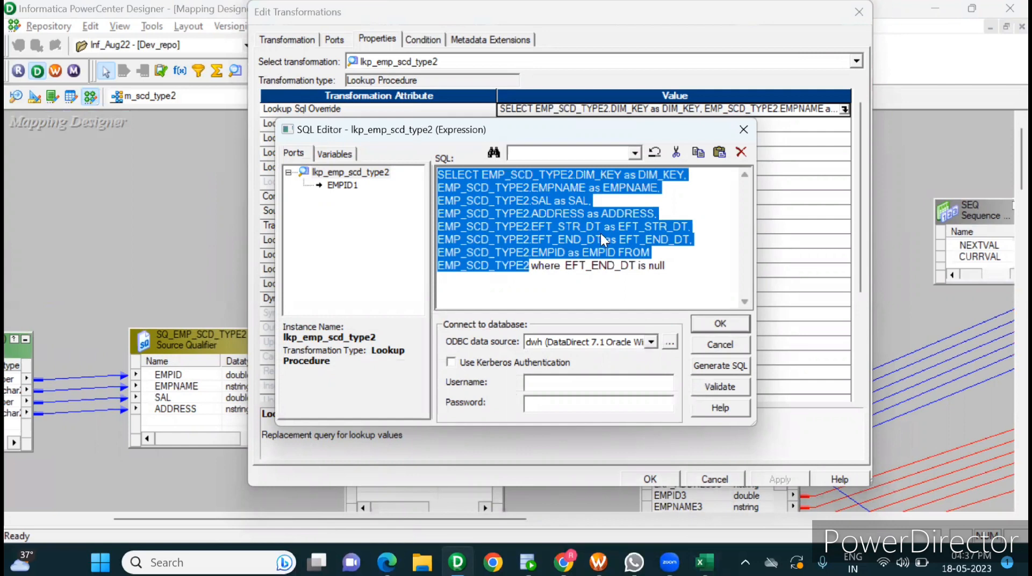
left_click(566, 265)
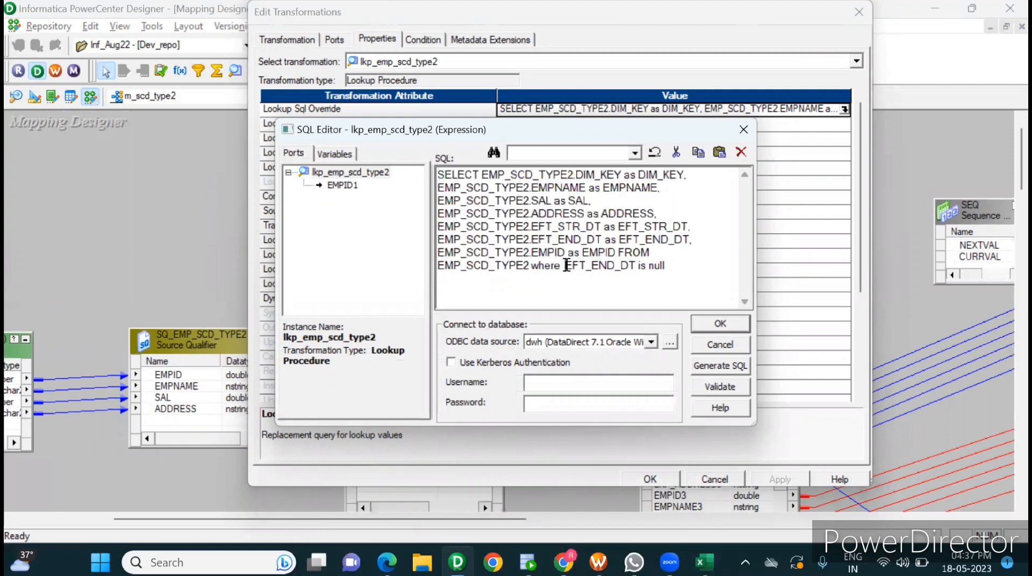
left_click_drag(566, 265, 386, 167)
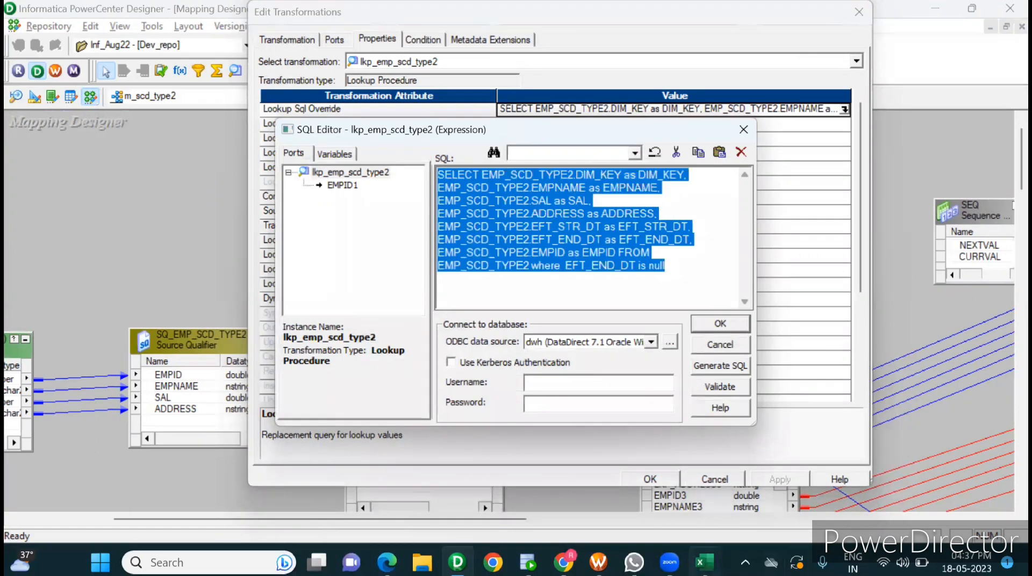
Step: Switch to Excel and compare EMPID 1003's target record in row 7 with the EFT_END_DT cell of row 16
left_click(704, 562)
left_click(511, 324)
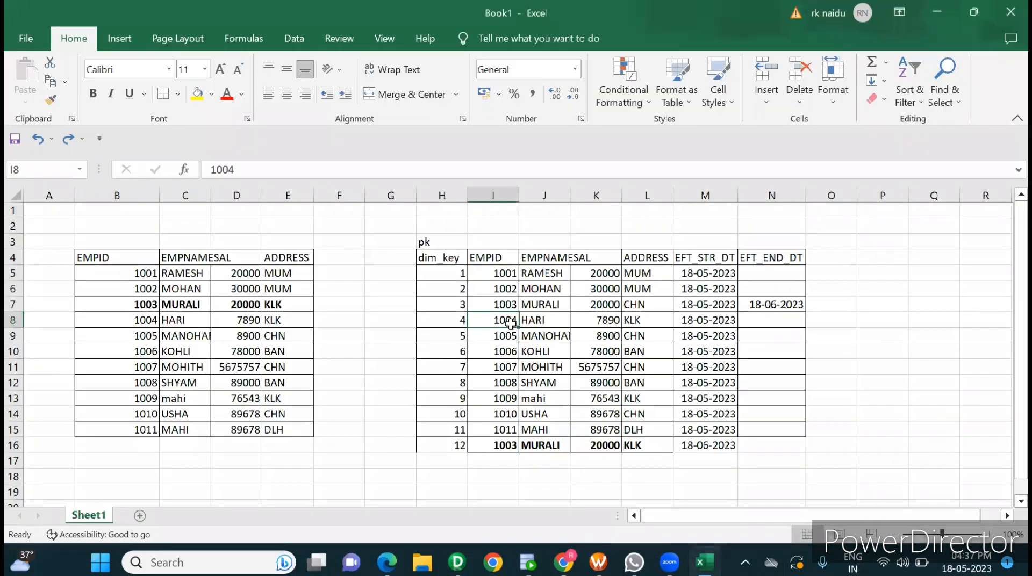
left_click(511, 306)
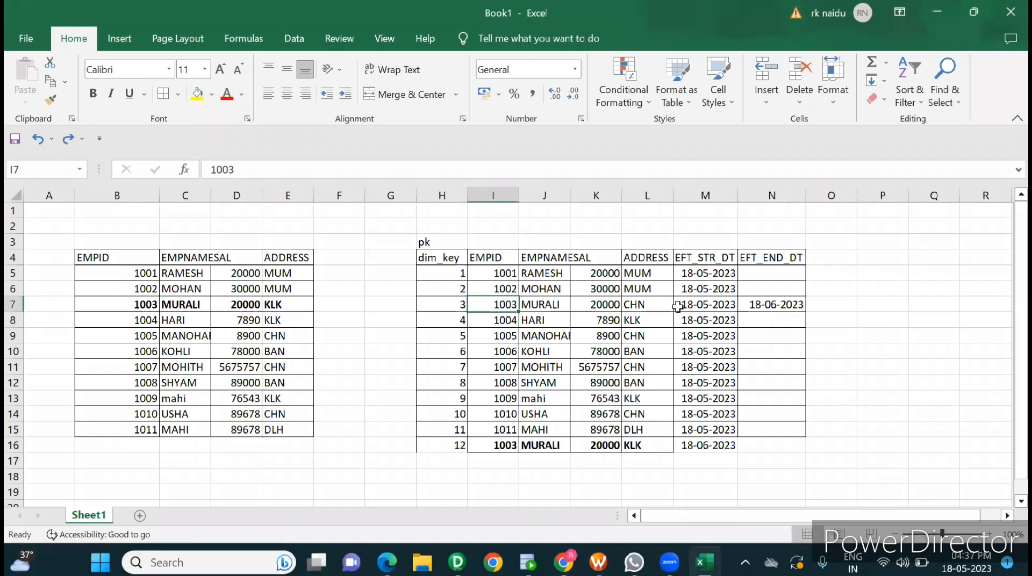
left_click(750, 444)
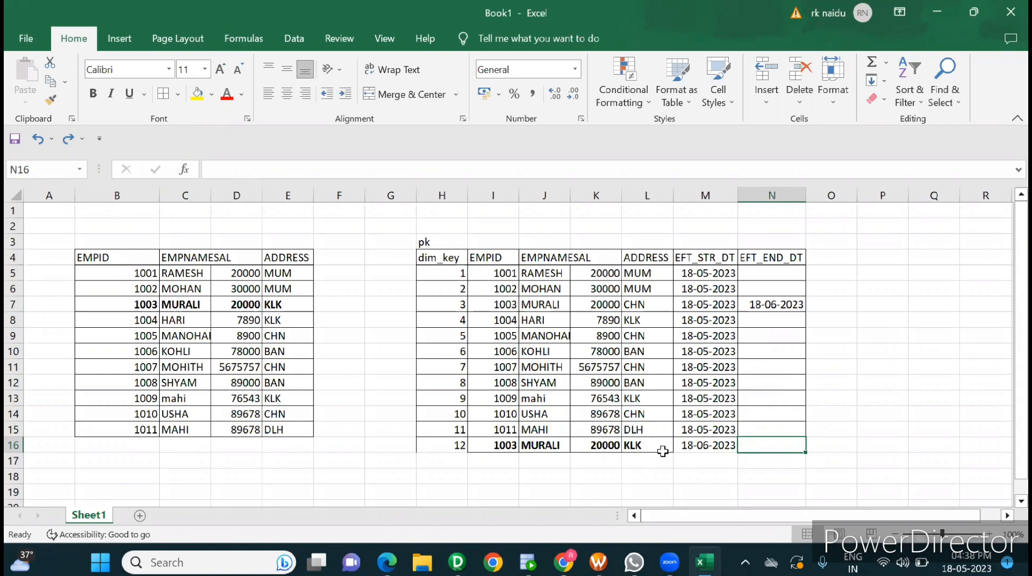
Step: Compare the EFT_END_DT cells of rows 7 to 16 with the "where EFT_END_DT is null" filter in PowerCenter Designer's lookup override
left_click_drag(772, 307, 771, 427)
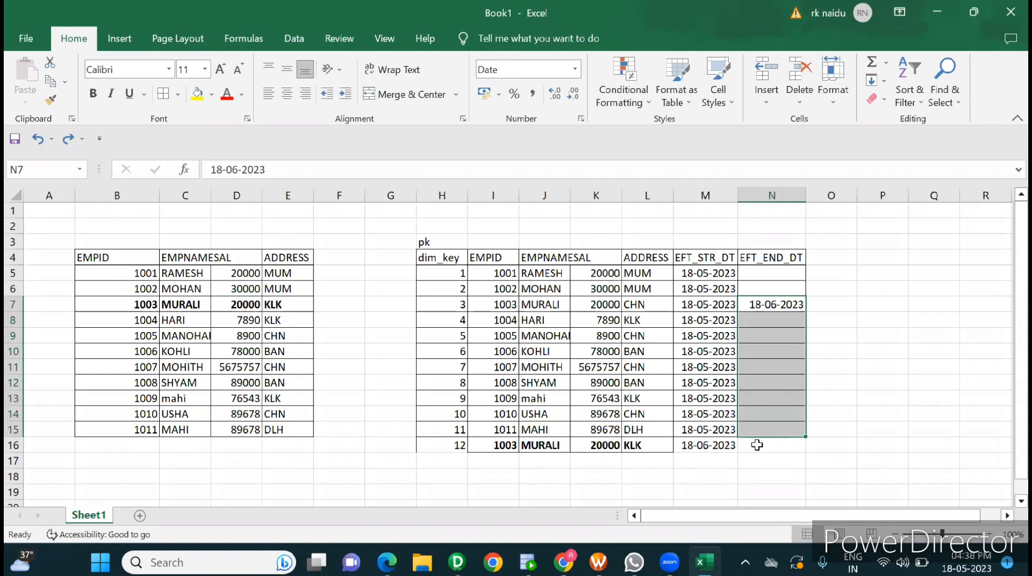
left_click(756, 445)
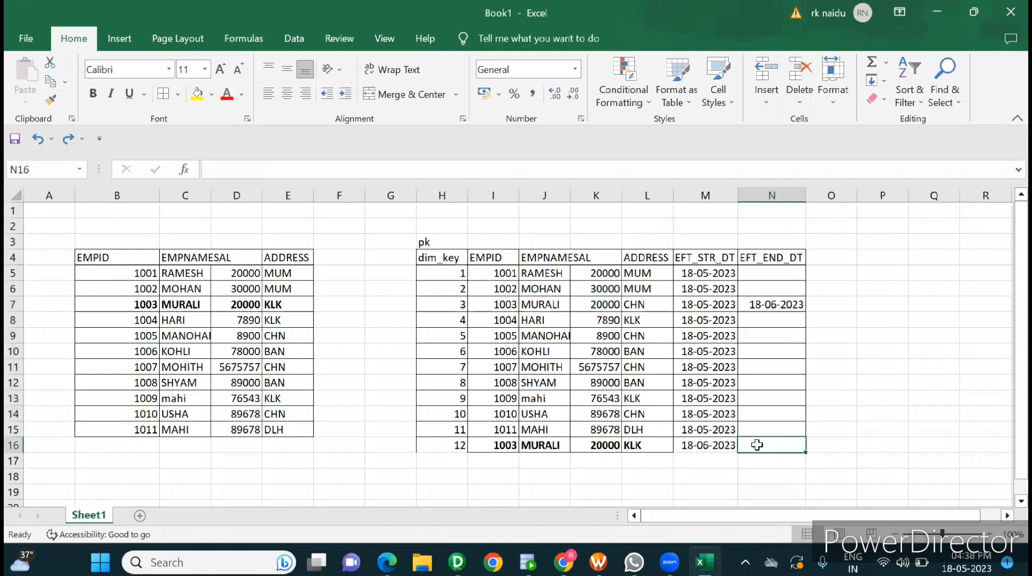
key("alt+Tab")
left_click(662, 266)
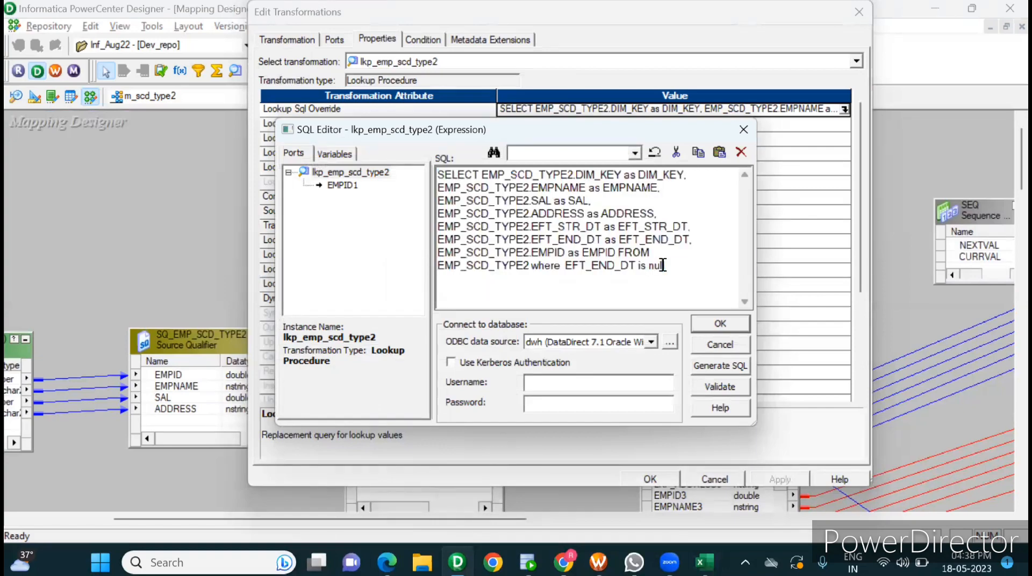
key("alt+Tab")
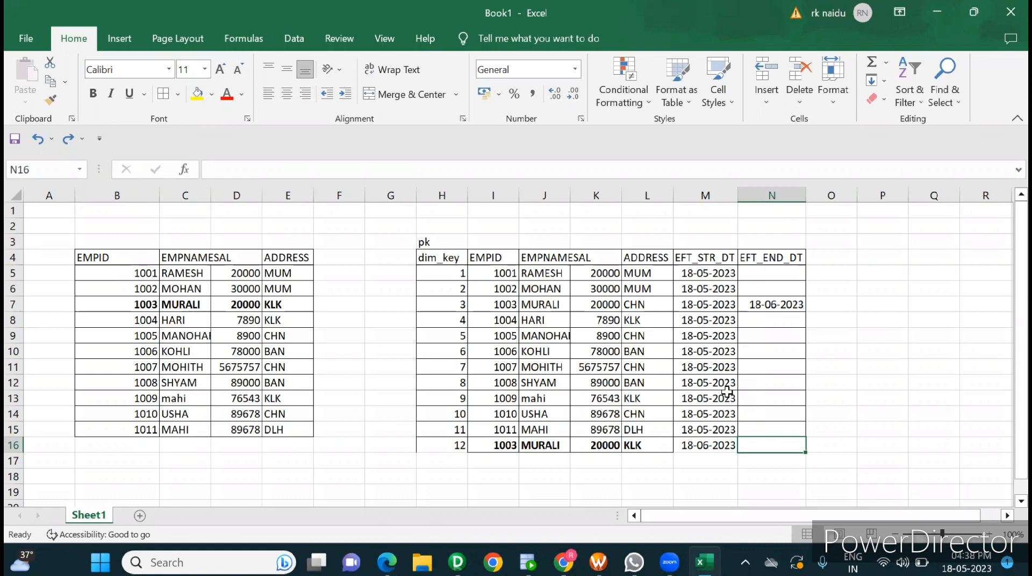
key("alt+Tab")
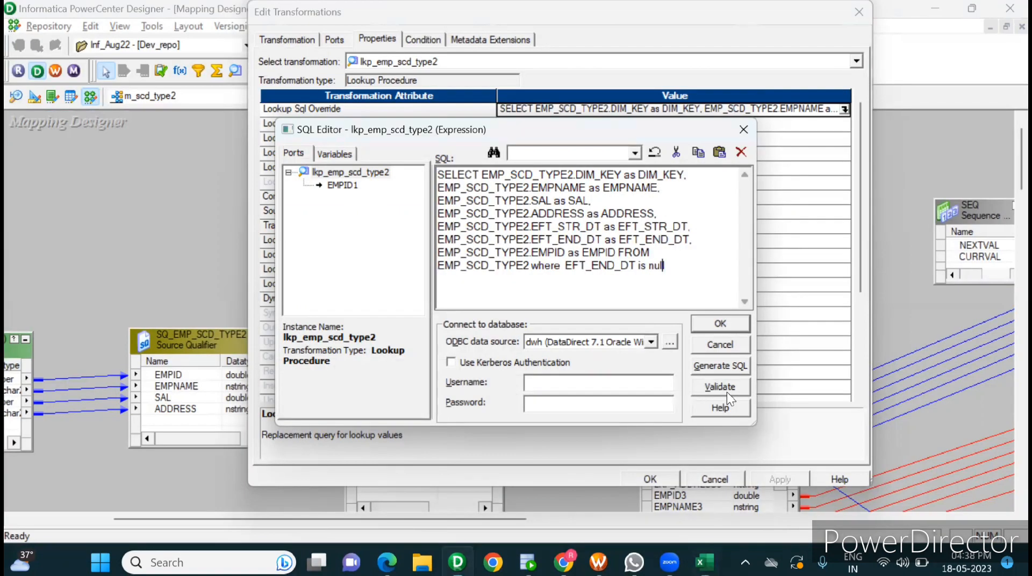
Step: Highlight the whole override query, then close it and the lkp_emp_scd_type2 properties without applying changes
left_click_drag(681, 273, 430, 116)
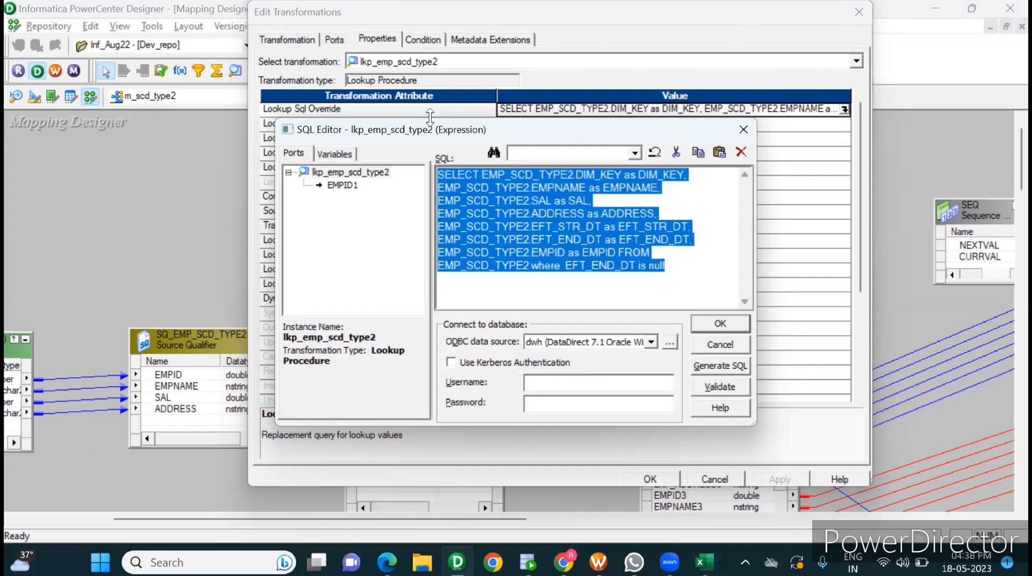
left_click(719, 344)
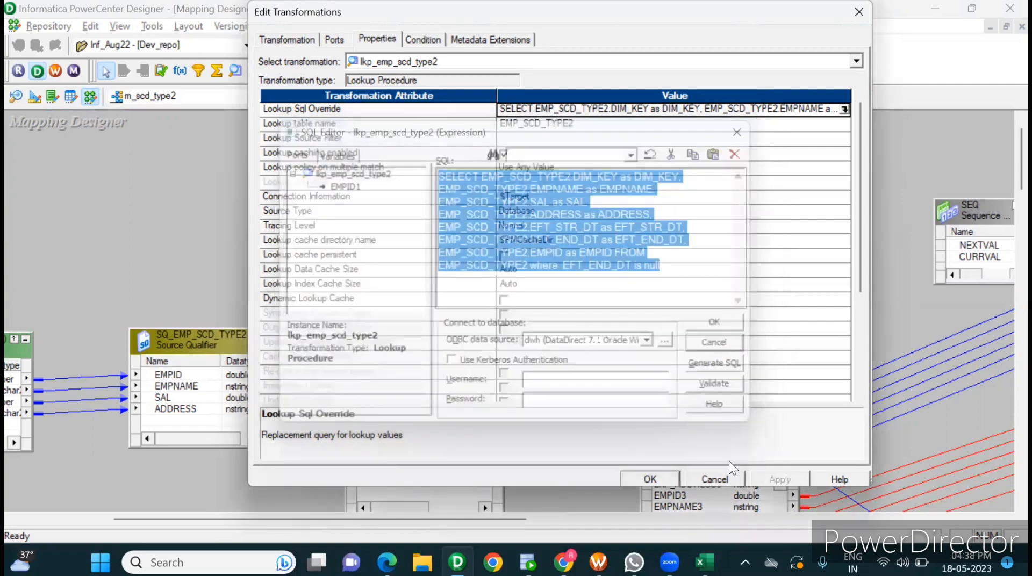
left_click(715, 476)
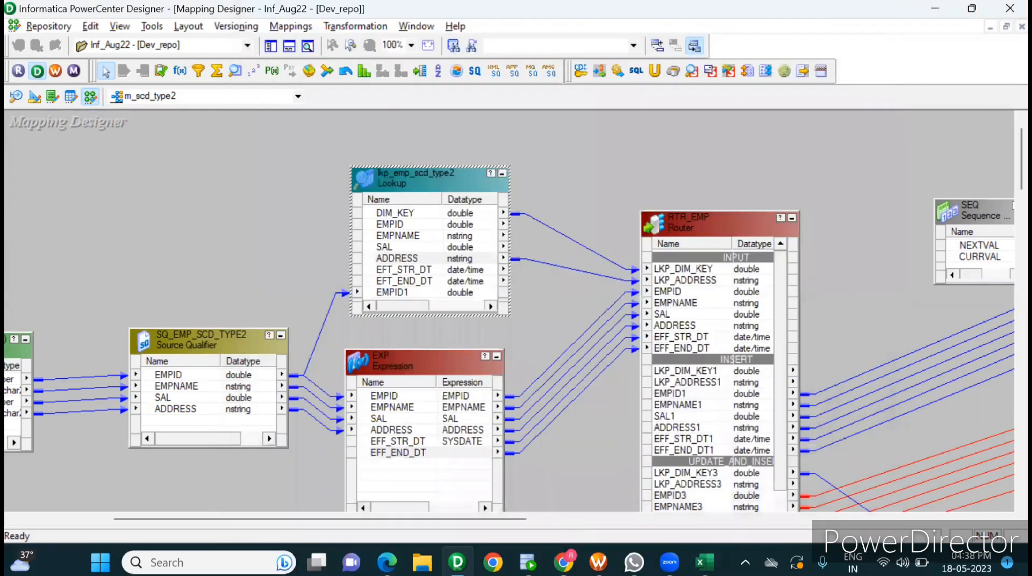
Step: Switch to Workflow Manager and start the s_scd_type2 session task
left_click(598, 561)
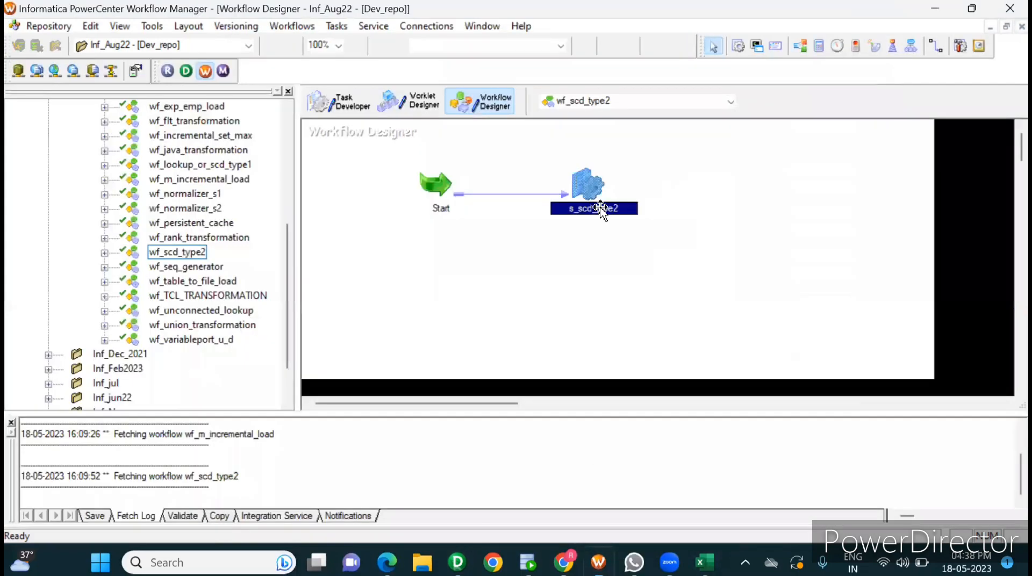
right_click(584, 171)
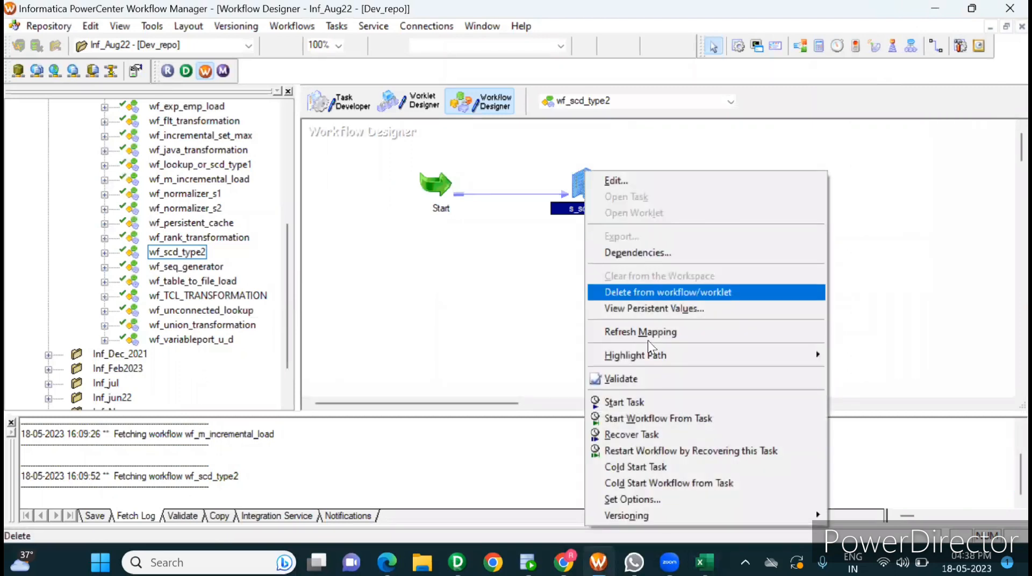
left_click(627, 400)
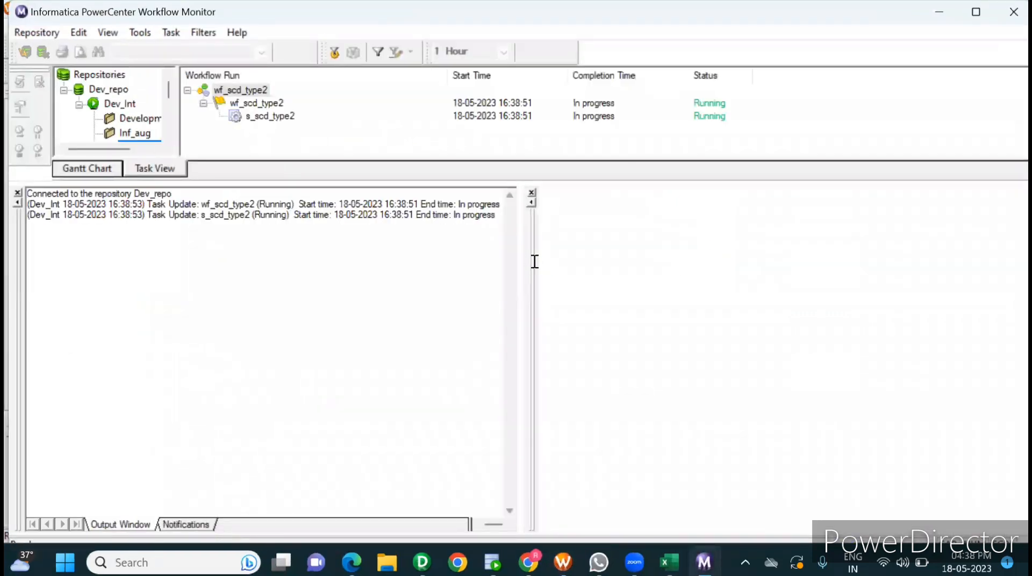
Step: Show the s_scd_type2 run properties in Workflow Monitor in place of the output log and expand its Source/Target Statistics
left_click(18, 192)
left_click(264, 119)
right_click(265, 119)
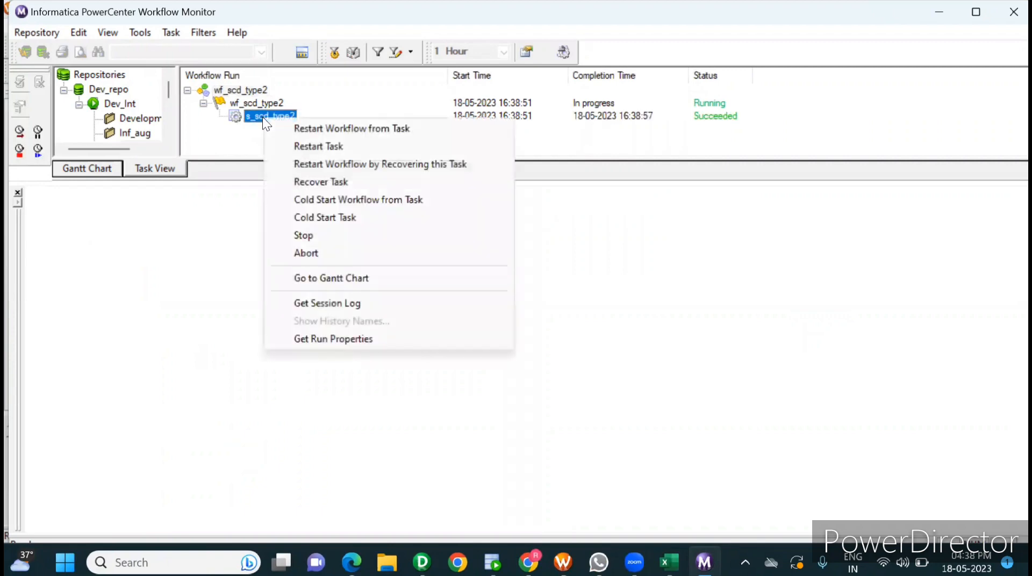
left_click(342, 337)
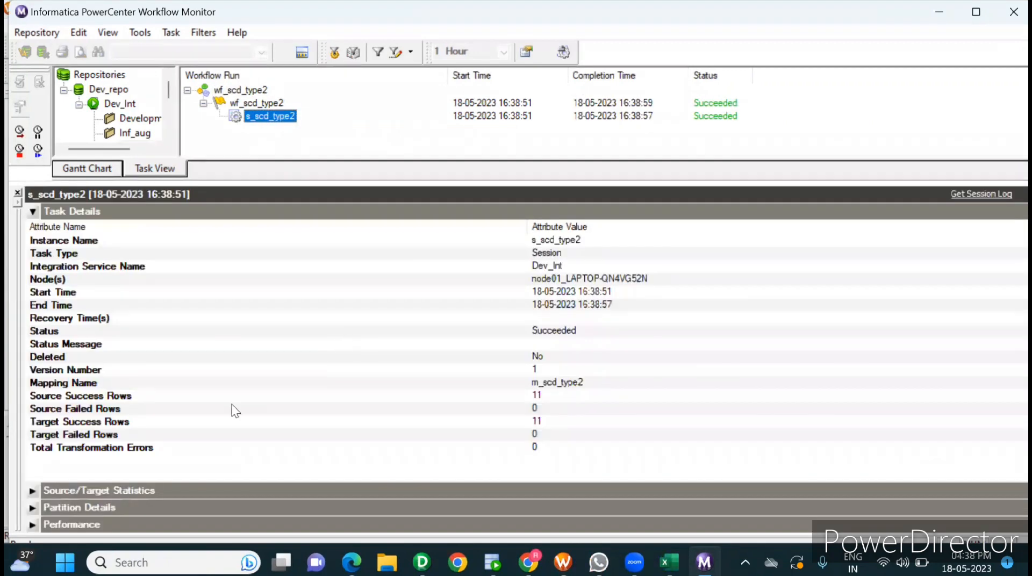
left_click(34, 491)
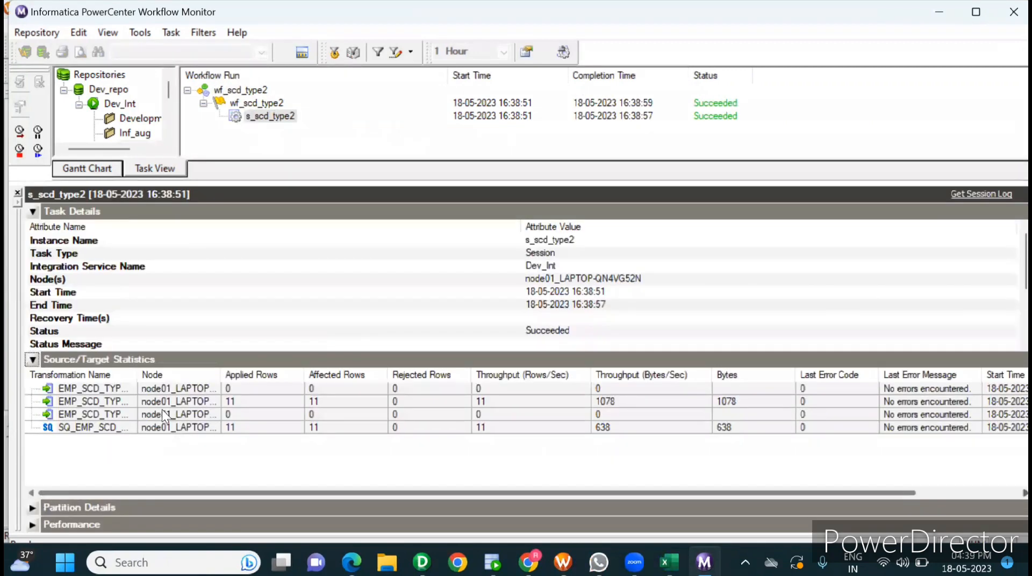
Step: Widen the Transformation Name column and examine the statistics of the source qualifier, EMP_SCD_TYPE2_UPDATE and EMP_SCD_TYPE2_INSRT1
left_click_drag(134, 372, 245, 371)
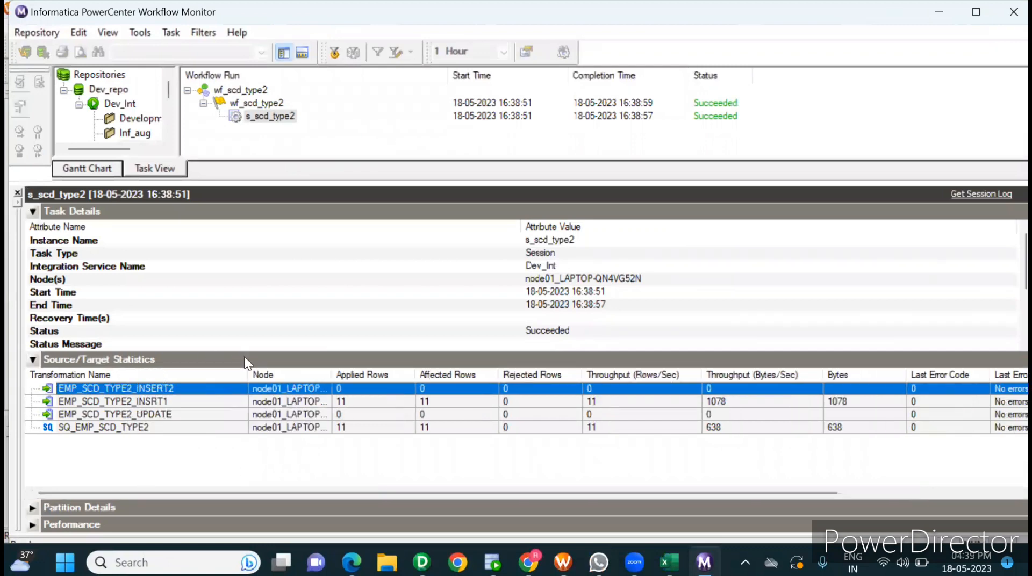
left_click(172, 422)
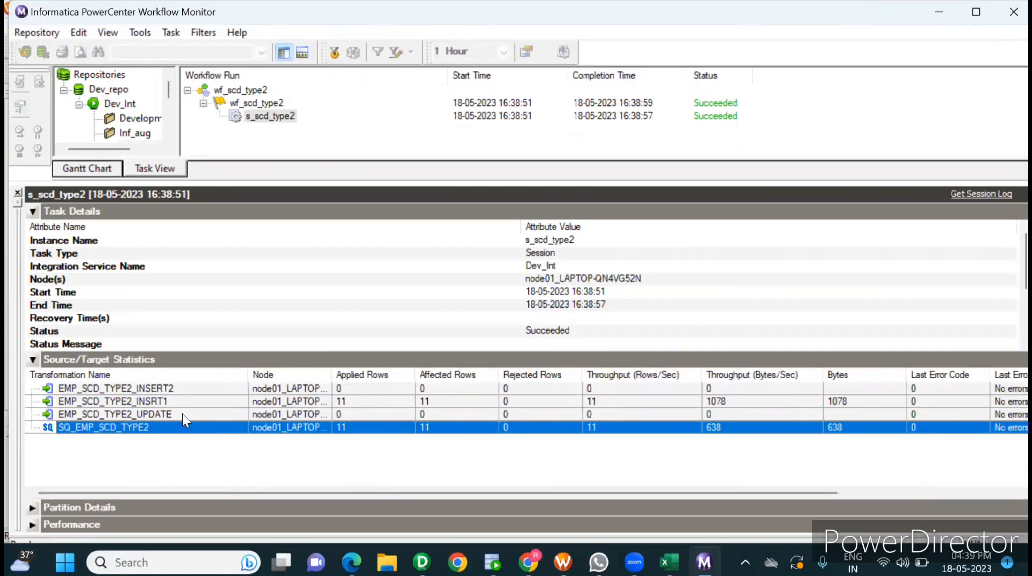
left_click(184, 413)
left_click(204, 402)
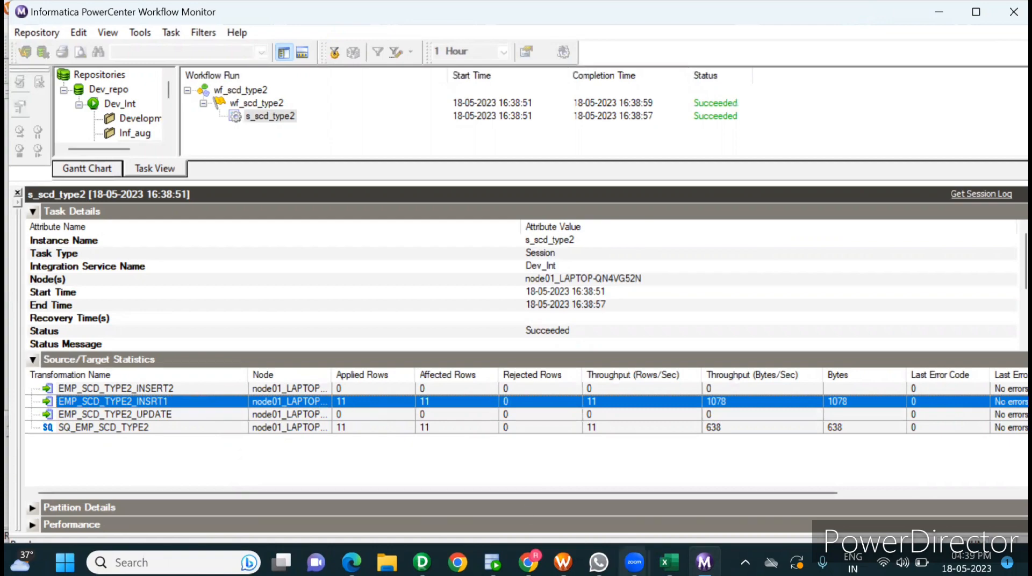
Step: Switch to Excel and clear all target table records in H5:N16, keeping the column headers
left_click(668, 562)
left_click(632, 305)
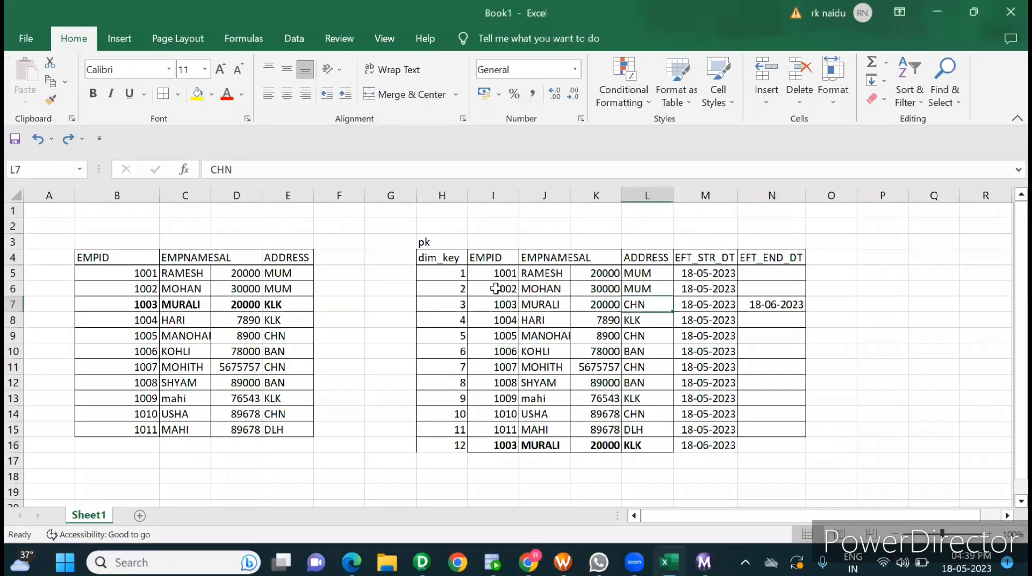
left_click(500, 269)
left_click_drag(500, 269, 708, 446)
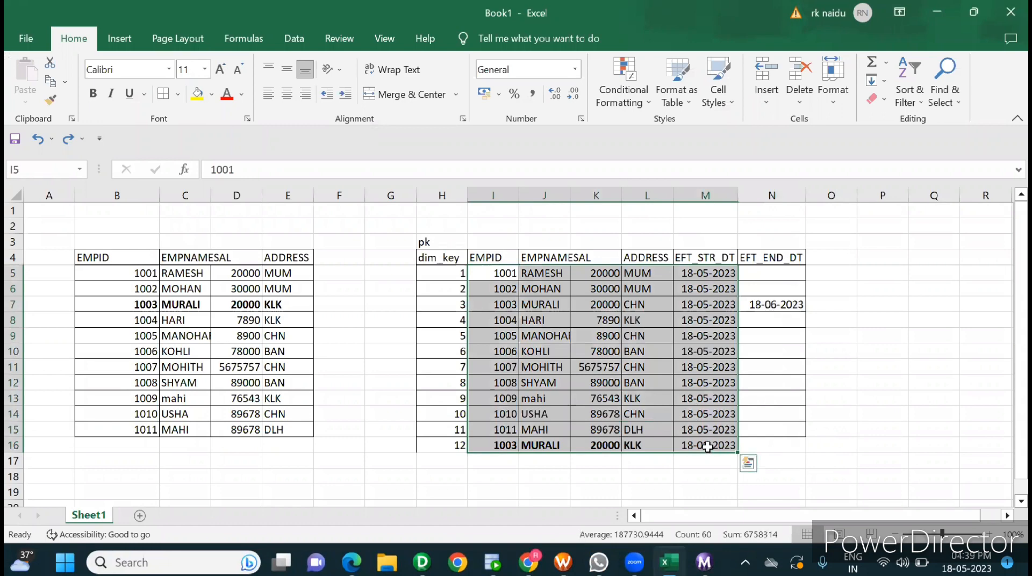
key("Delete")
left_click_drag(458, 273, 766, 443)
key("Delete")
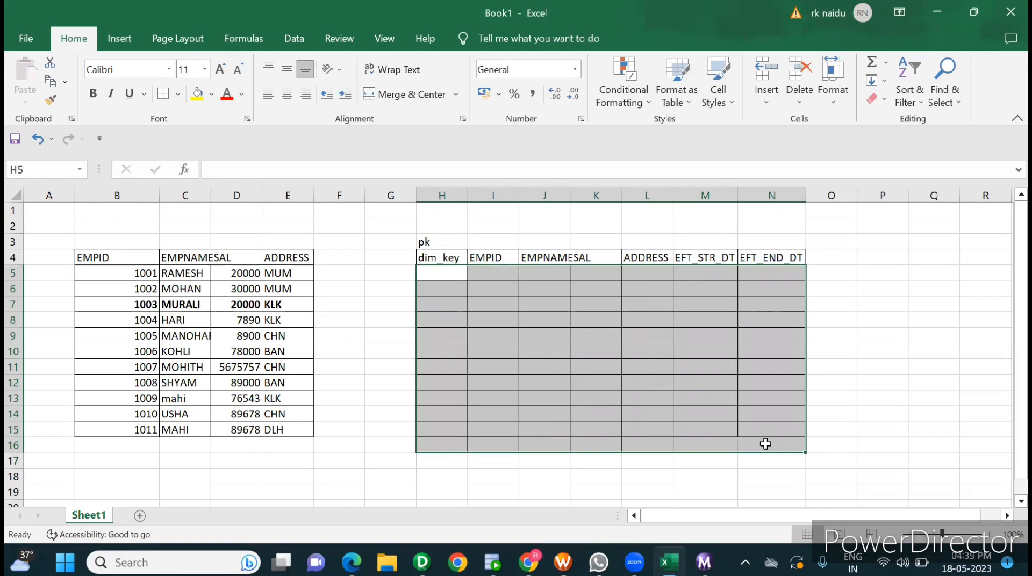
left_click(223, 290)
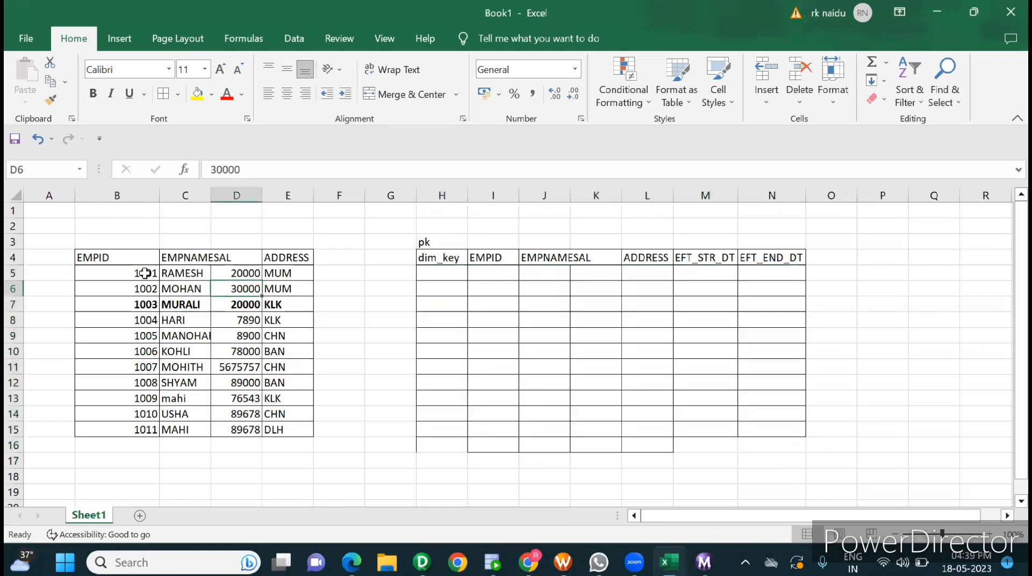
left_click_drag(144, 273, 274, 426)
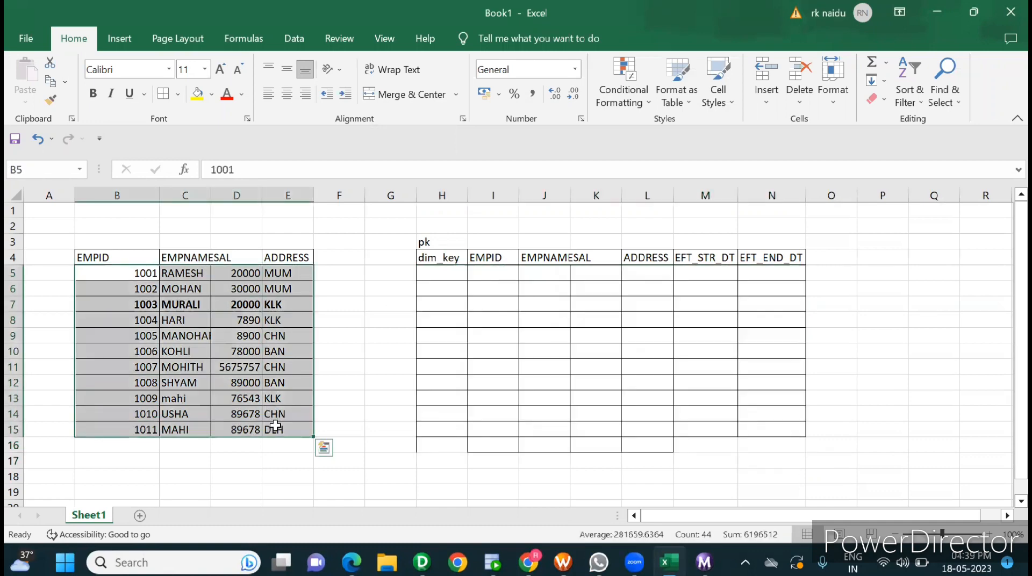
key("ctrl+c")
left_click(491, 272)
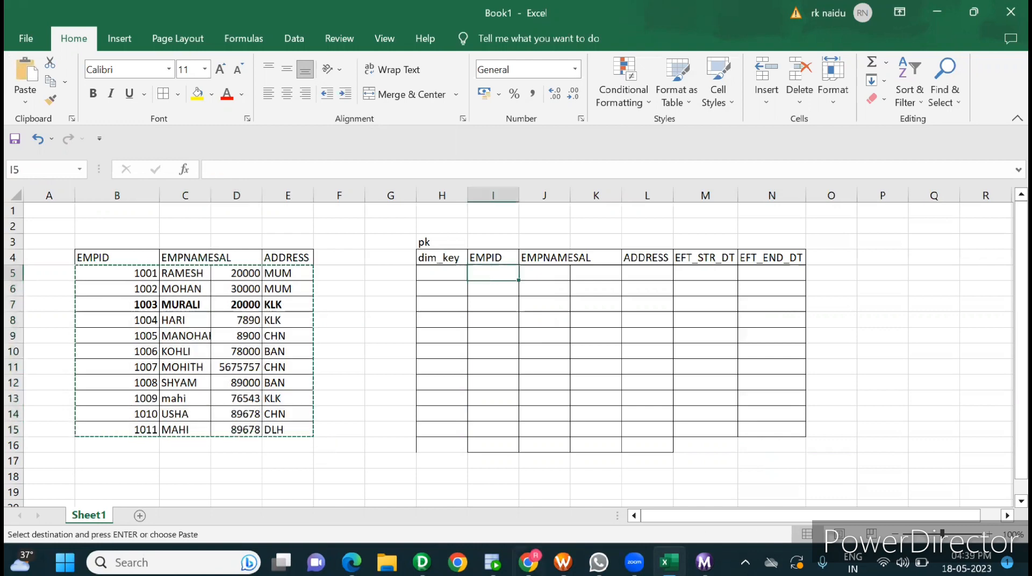
Step: Switch to Oracle SQL Developer, run "select * from emp_scd_type2" on the DWH connection and enlarge the result area
left_click(492, 562)
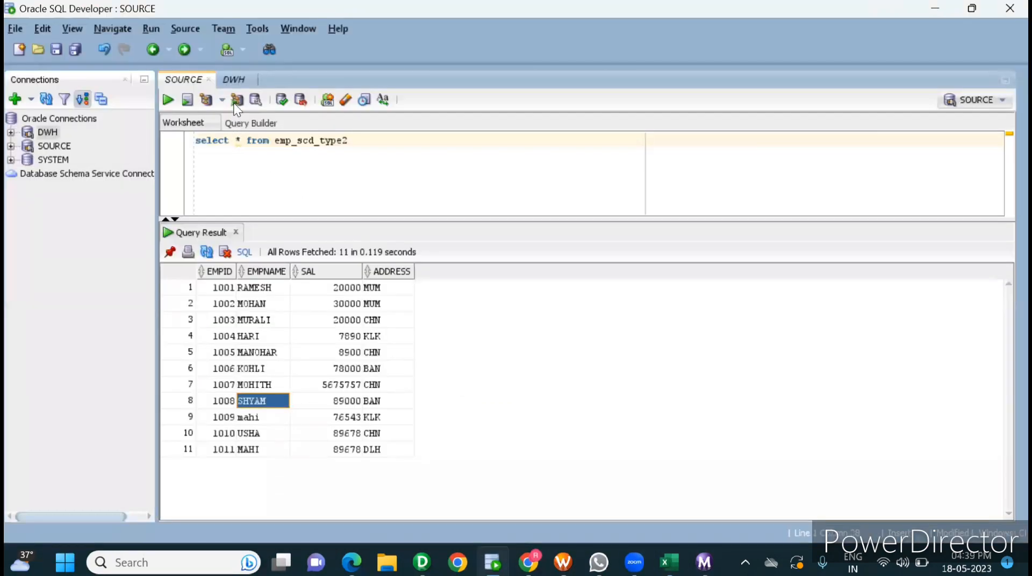
left_click(233, 79)
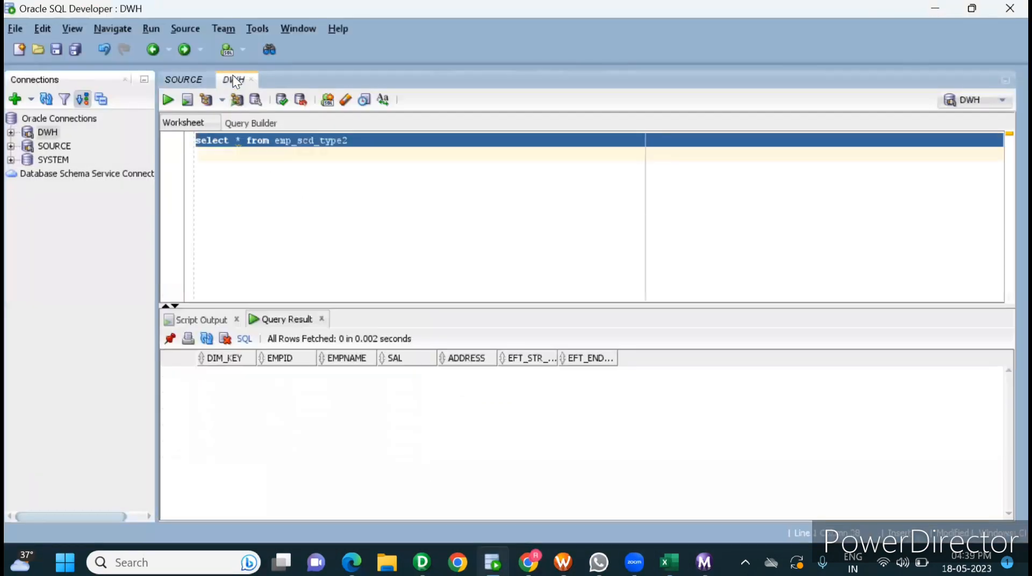
left_click(168, 100)
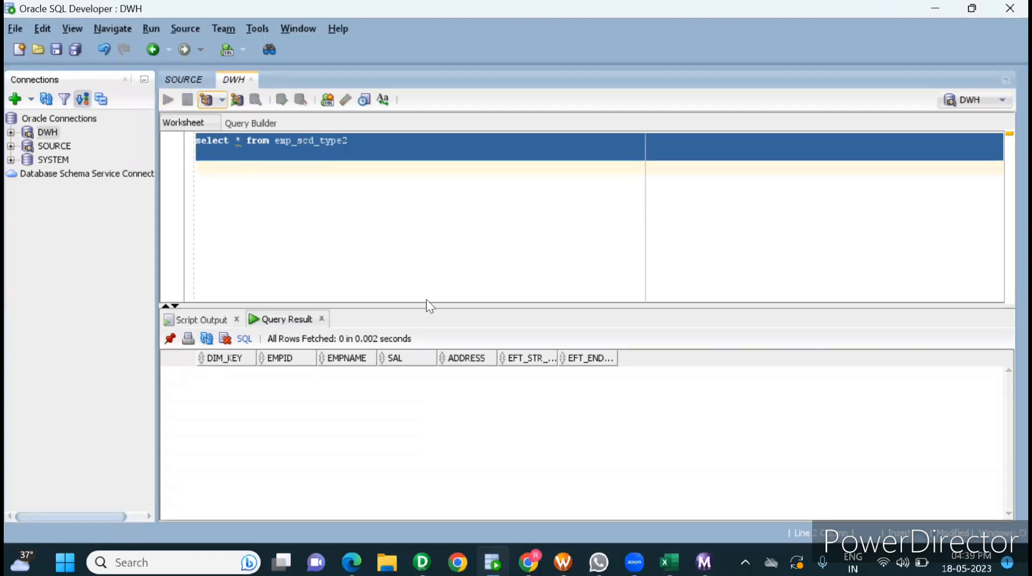
left_click_drag(458, 304, 414, 167)
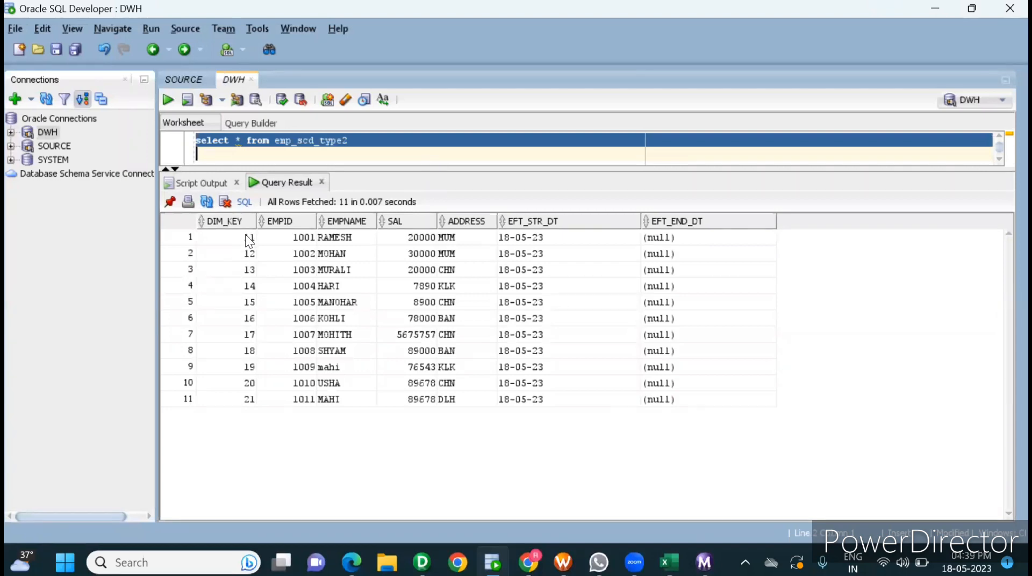
Step: Examine the DIM_KEY and EMPID values of the loaded target rows, including the row for EMPID 1003
left_click_drag(246, 236, 272, 368)
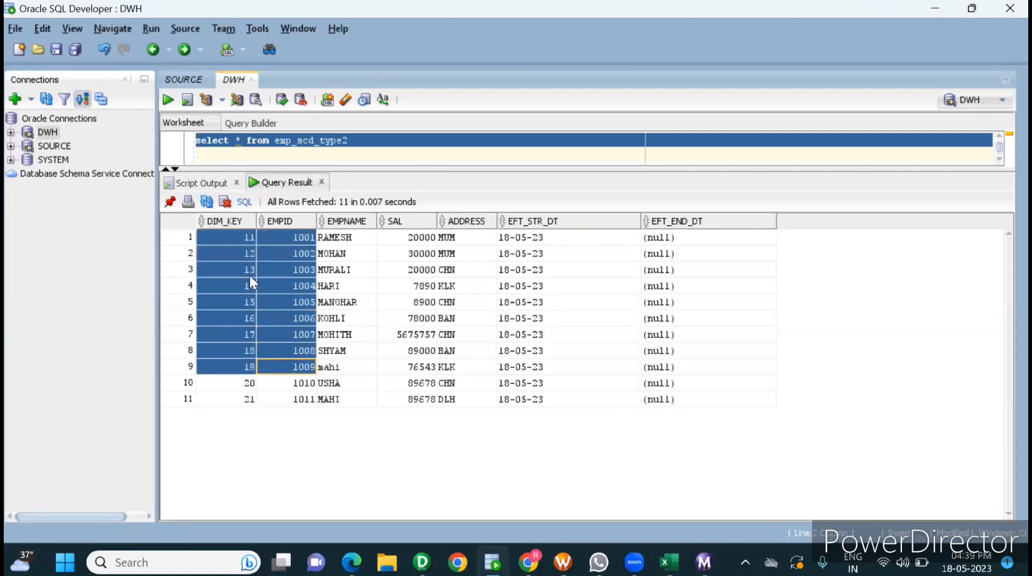
left_click(235, 240)
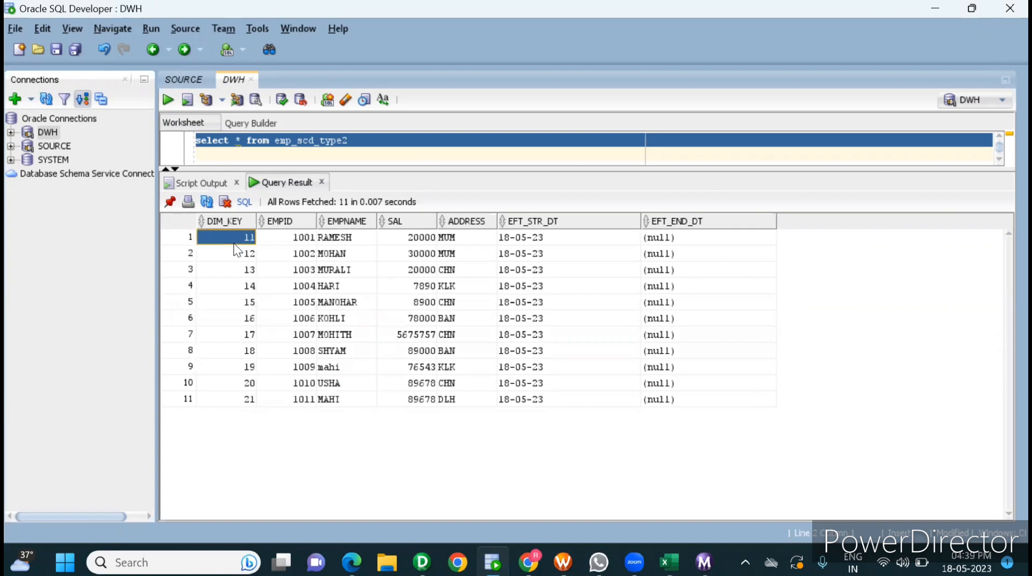
left_click(281, 269)
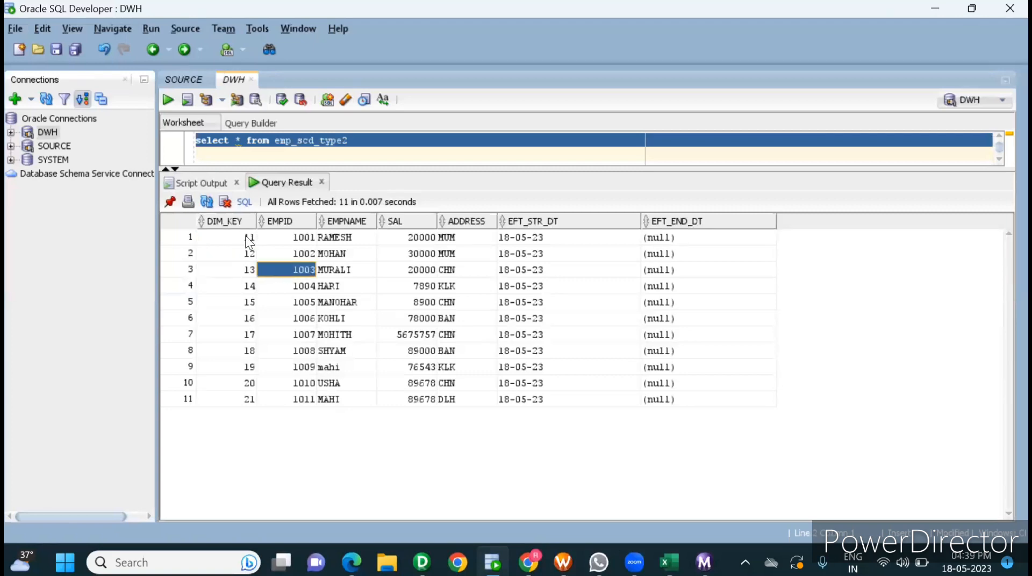
Step: Copy all emp_scd_type2 result rows from DIM_KEY to EFT_END_DT and paste them into Excel's target table at H5
left_click_drag(248, 242, 690, 400)
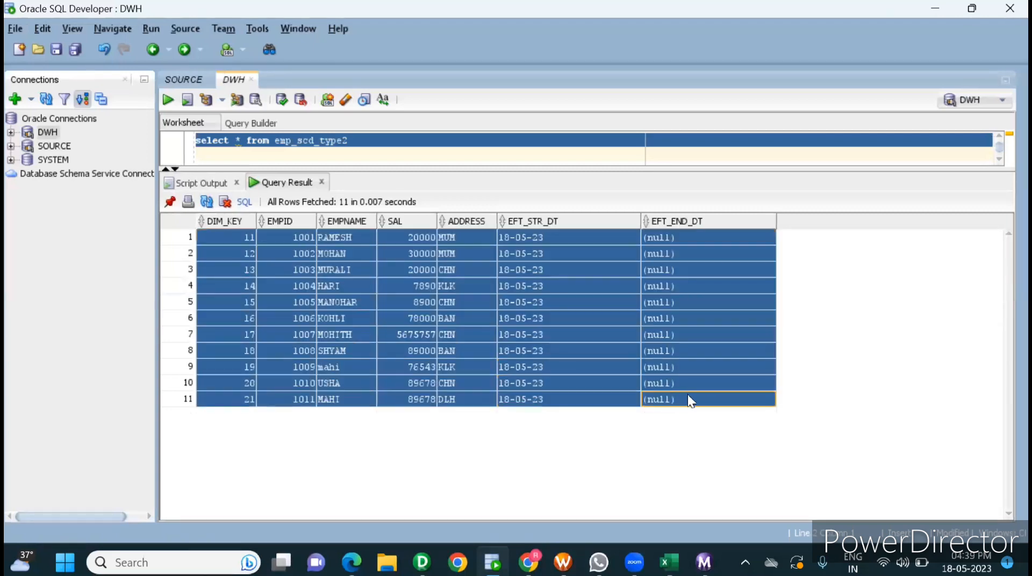
key("alt+Tab")
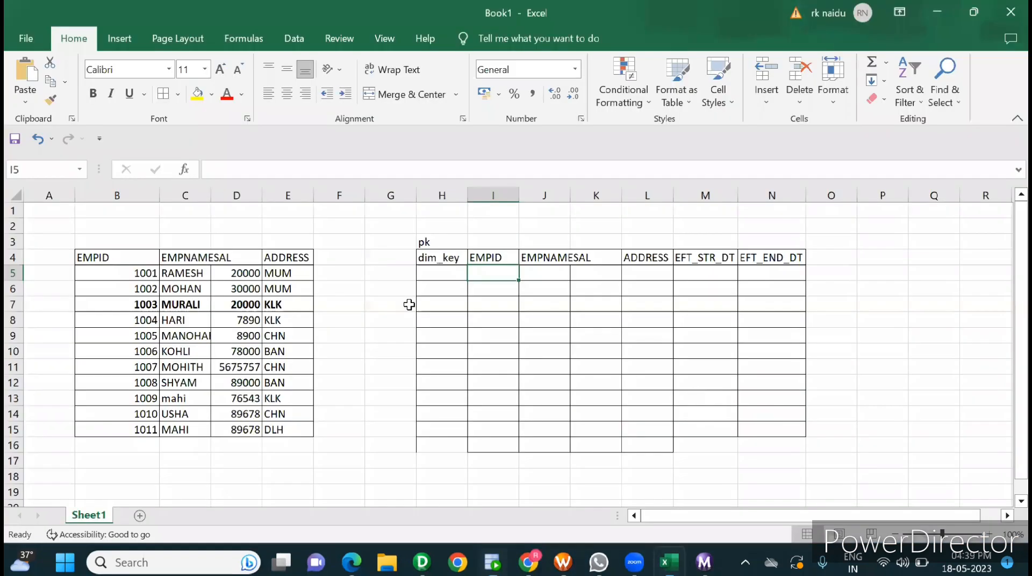
left_click(448, 275)
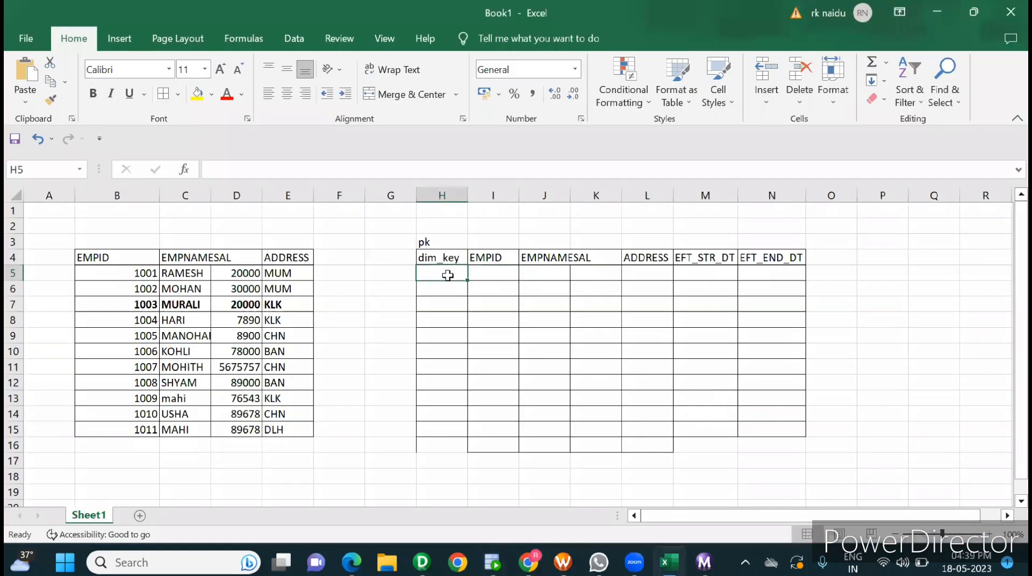
key("ctrl+v")
left_click(604, 417)
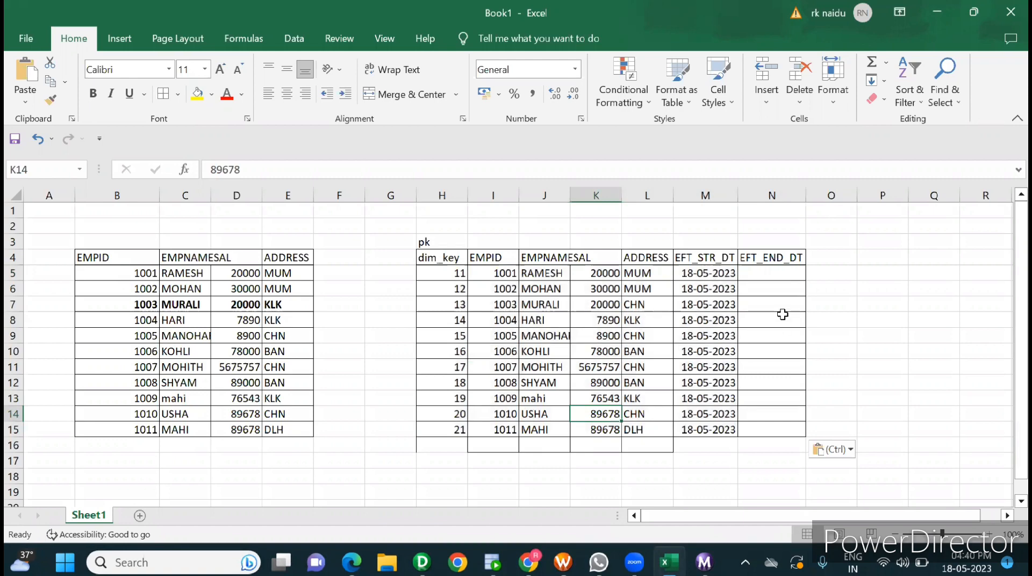
left_click(773, 274)
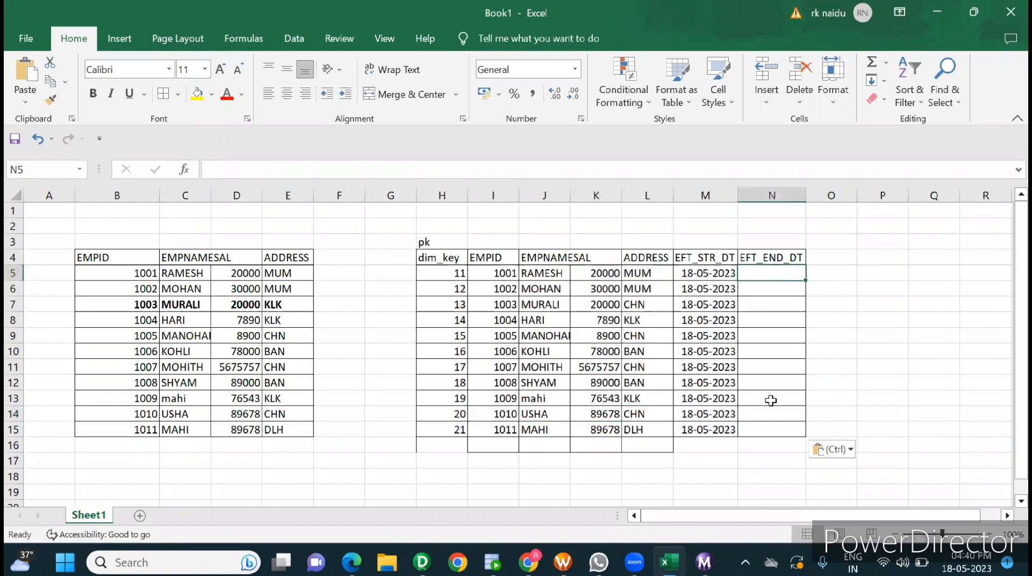
Step: Switch to the SOURCE worksheet in Oracle SQL Developer and begin an update statement for emp_scd_type2 below the select query
left_click(771, 428, "shift")
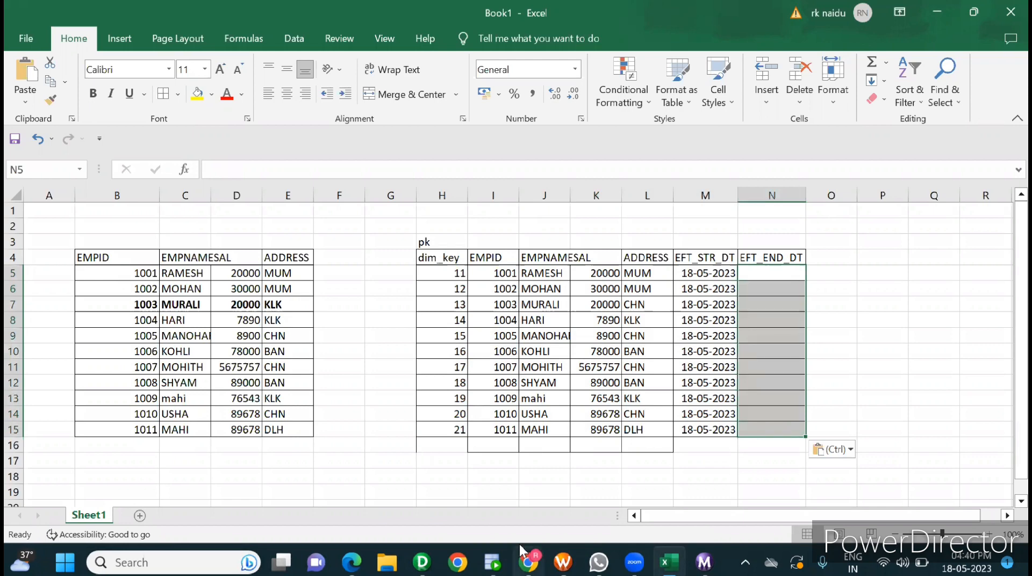
left_click(493, 563)
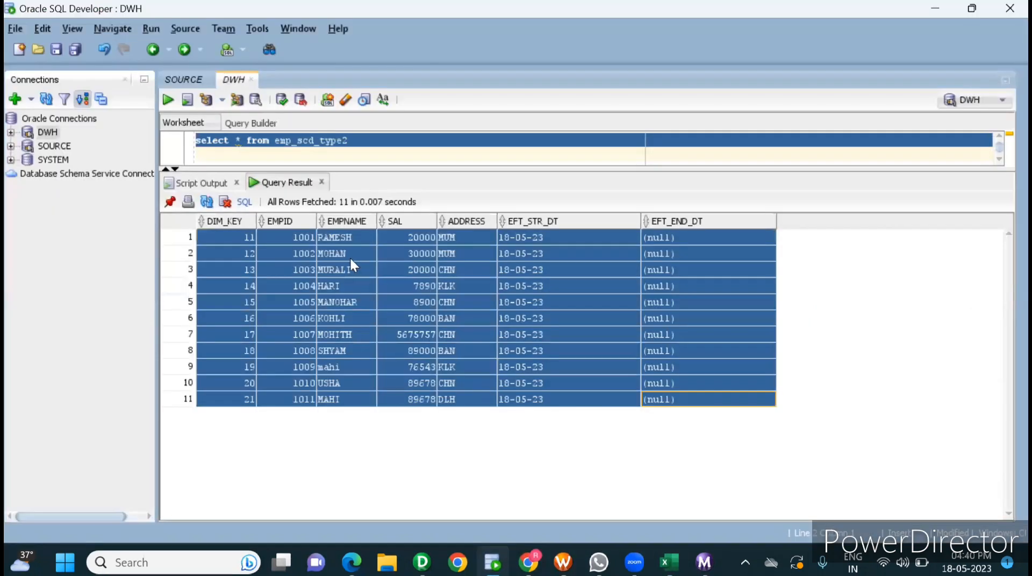
left_click(185, 79)
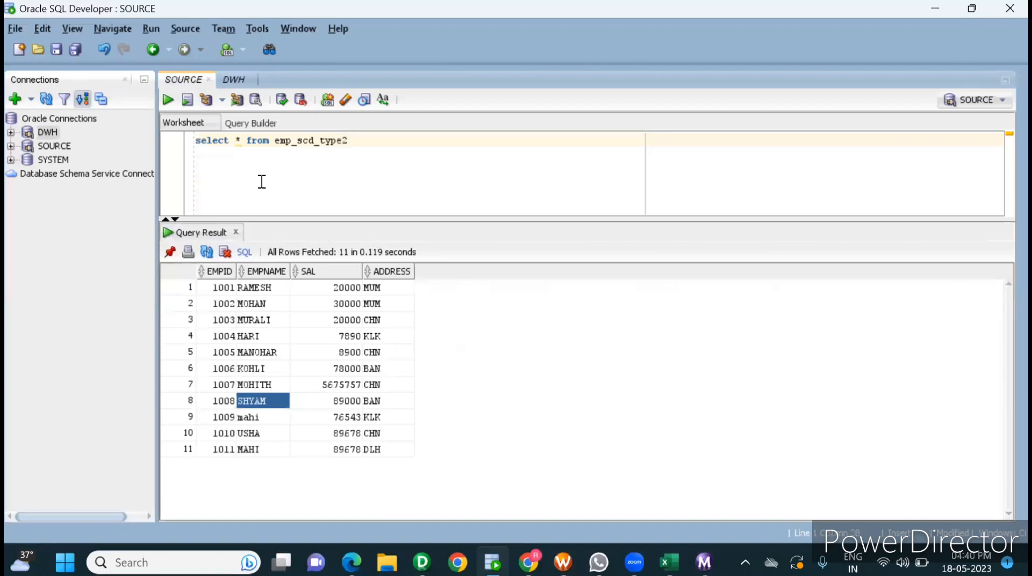
key("Return")
key("Return")
type("em")
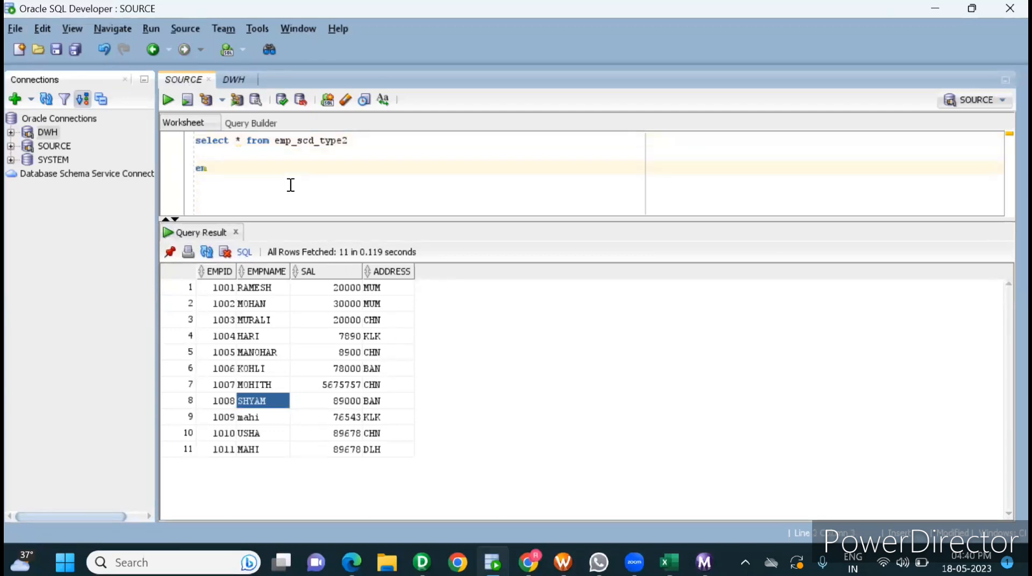
key("BackSpace")
key("BackSpace")
type("update")
double_click(285, 141)
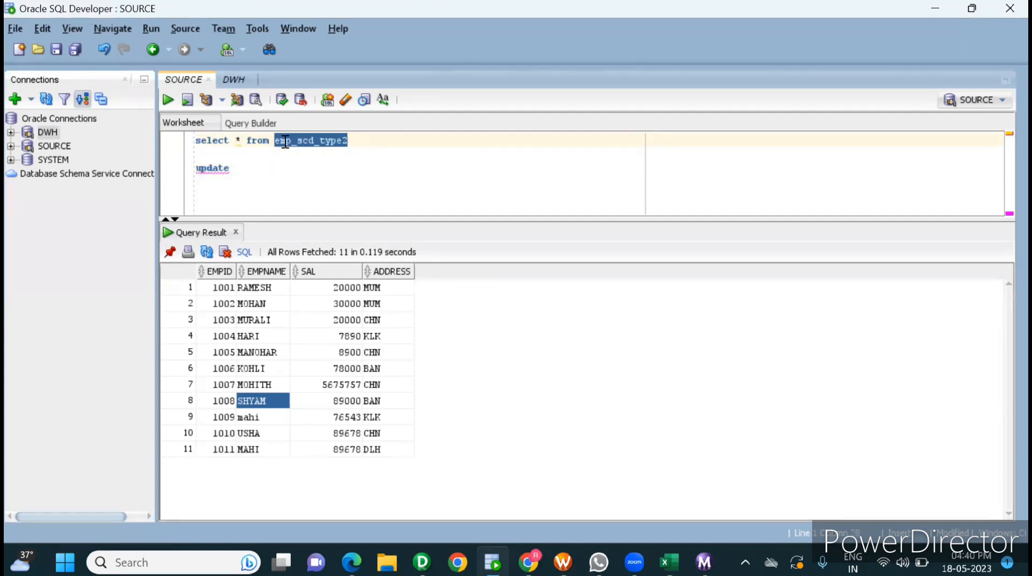
key("ctrl+c")
left_click(251, 165)
key("ctrl+v")
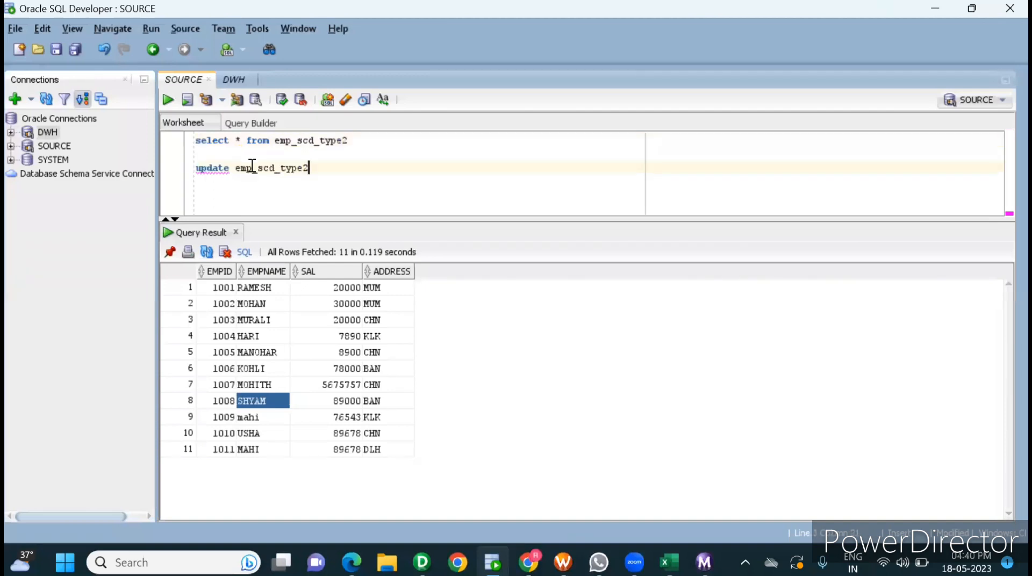
Step: Complete the update statement with "set address='KLK' where empid=1003"
type("set address=")
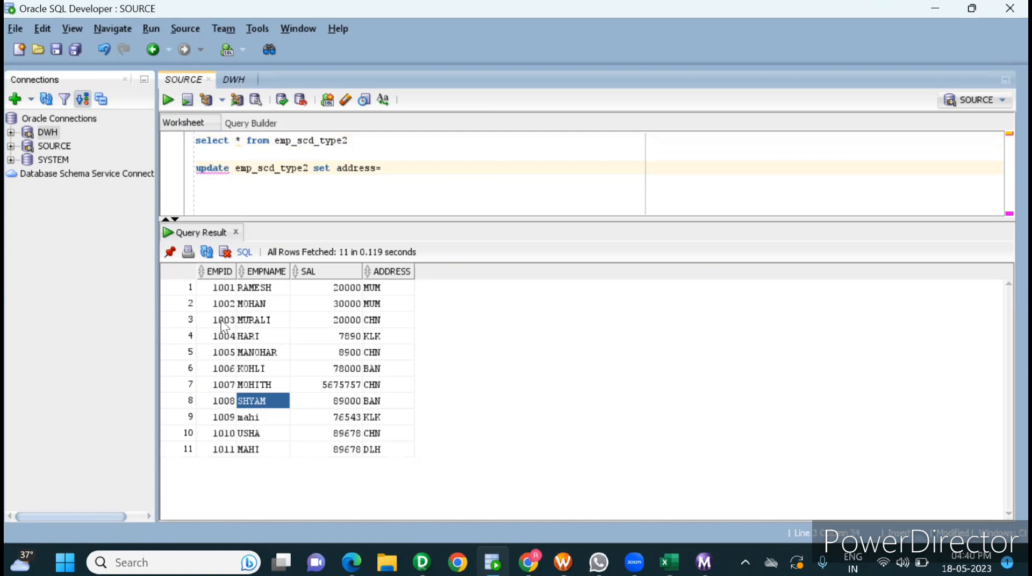
left_click_drag(224, 321, 370, 322)
left_click(369, 321)
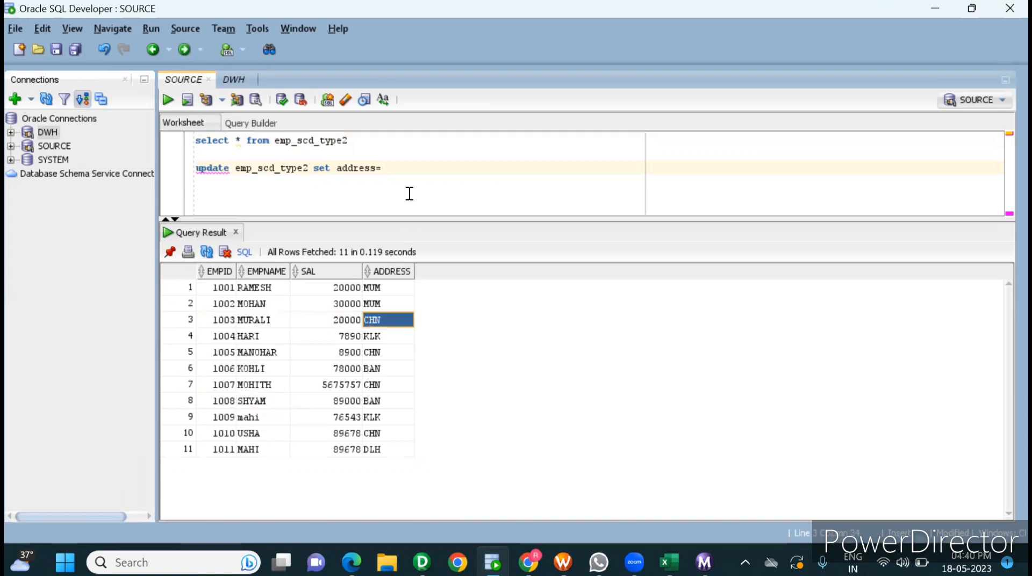
left_click(393, 170)
type("'KLK'")
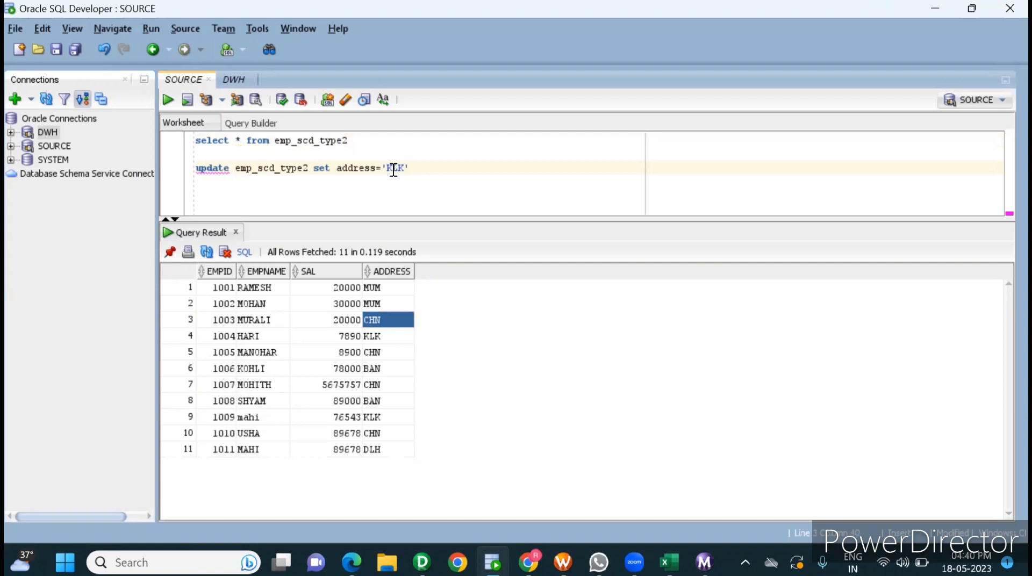
type(" where empid=100")
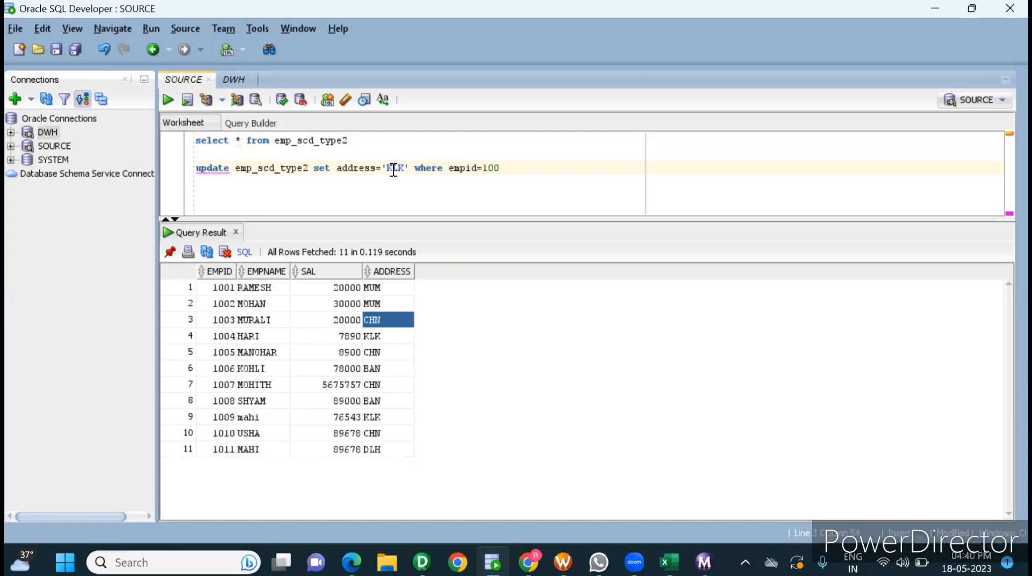
type("3")
Step: Run only the update statement on the SOURCE connection and commit the change
triple_click(371, 168)
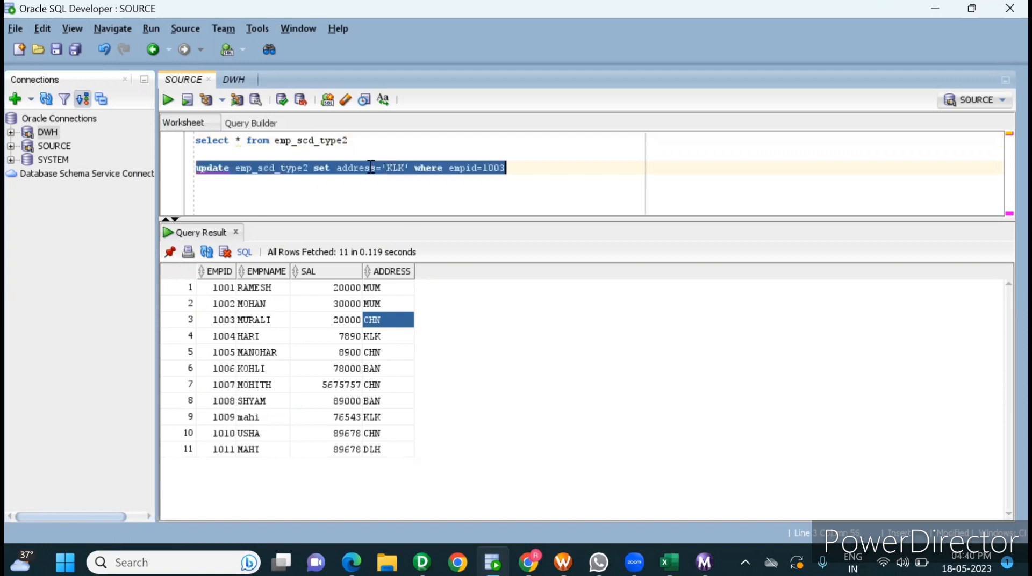
left_click(166, 98)
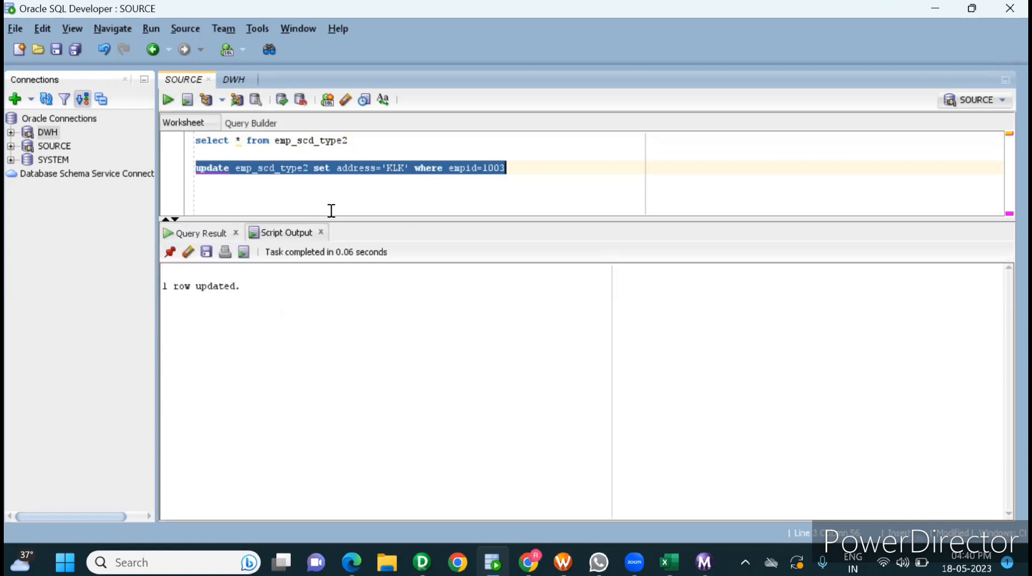
left_click(283, 99)
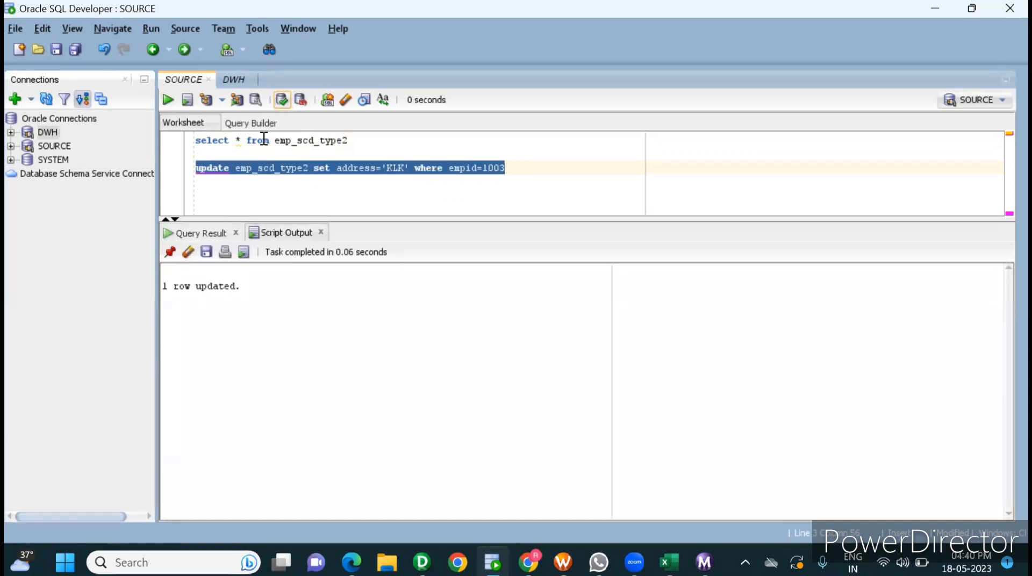
Step: Rerun "select * from emp_scd_type2" on SOURCE and compare the EMPID 1003 row with Excel's source table address in E7
triple_click(264, 140)
left_click(167, 100)
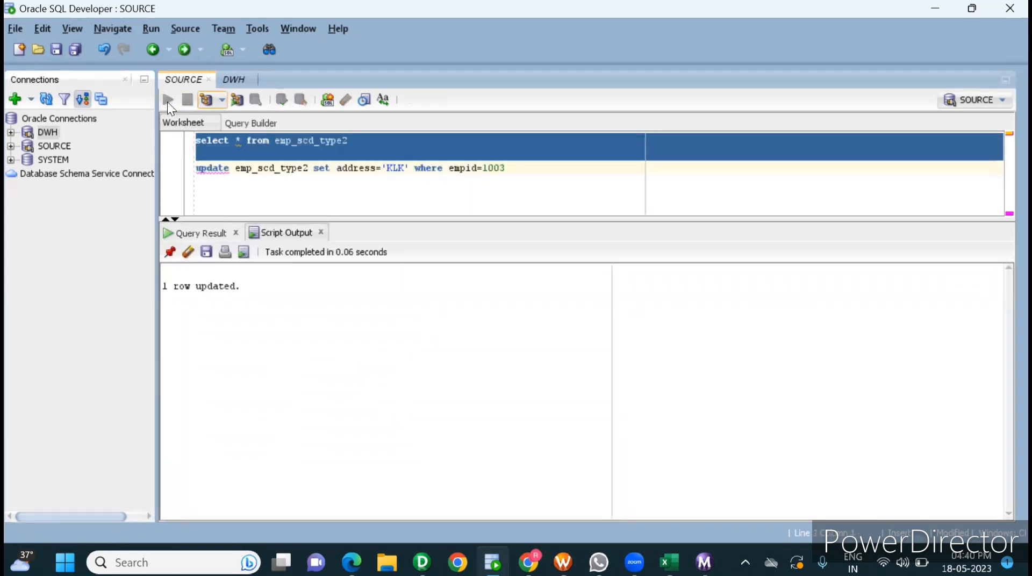
left_click_drag(214, 324, 379, 330)
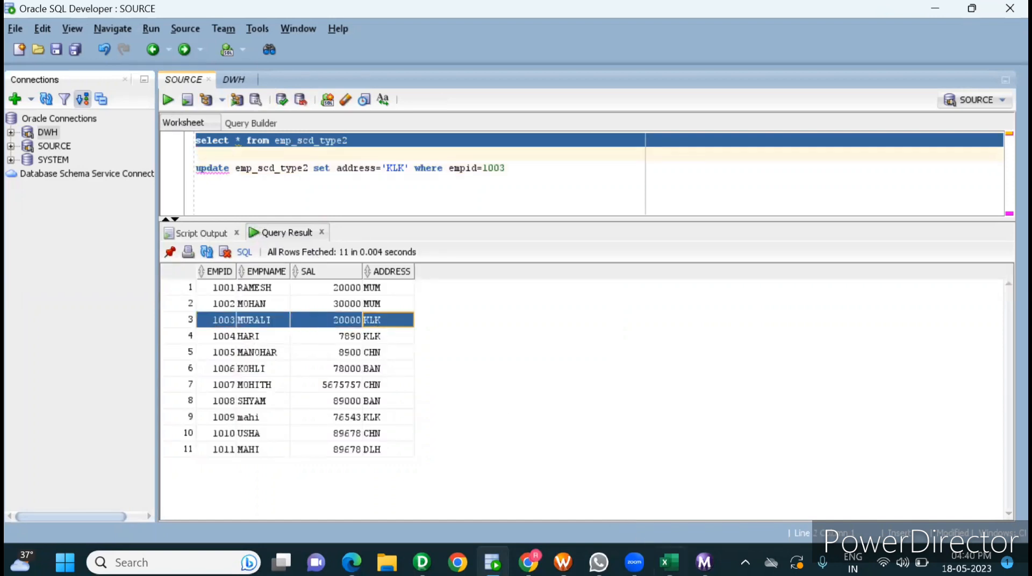
left_click(668, 562)
left_click(288, 303)
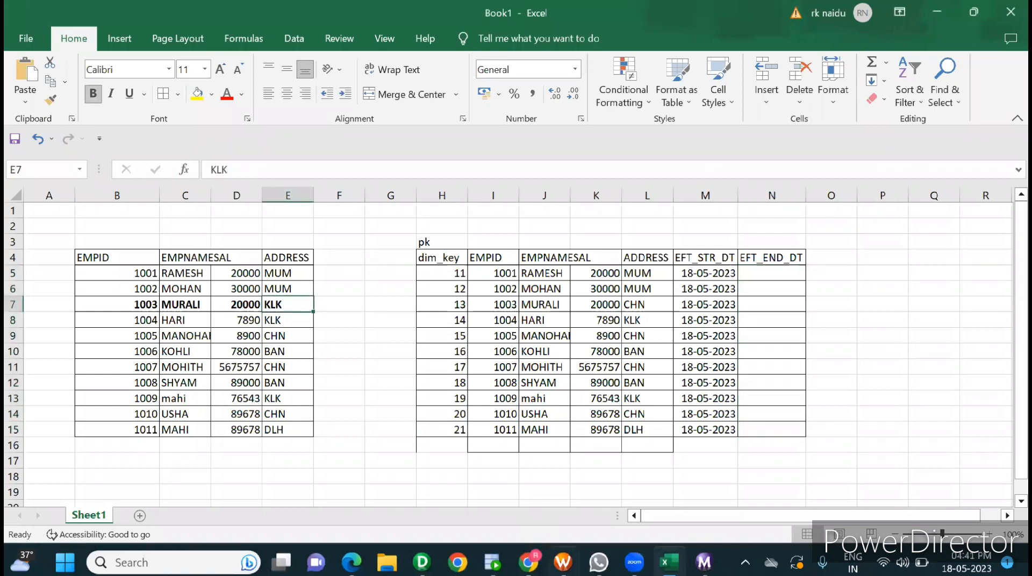
Step: Switch to Informatica PowerCenter Workflow Manager and start the s_scd_type2 session task on its own
left_click(562, 562)
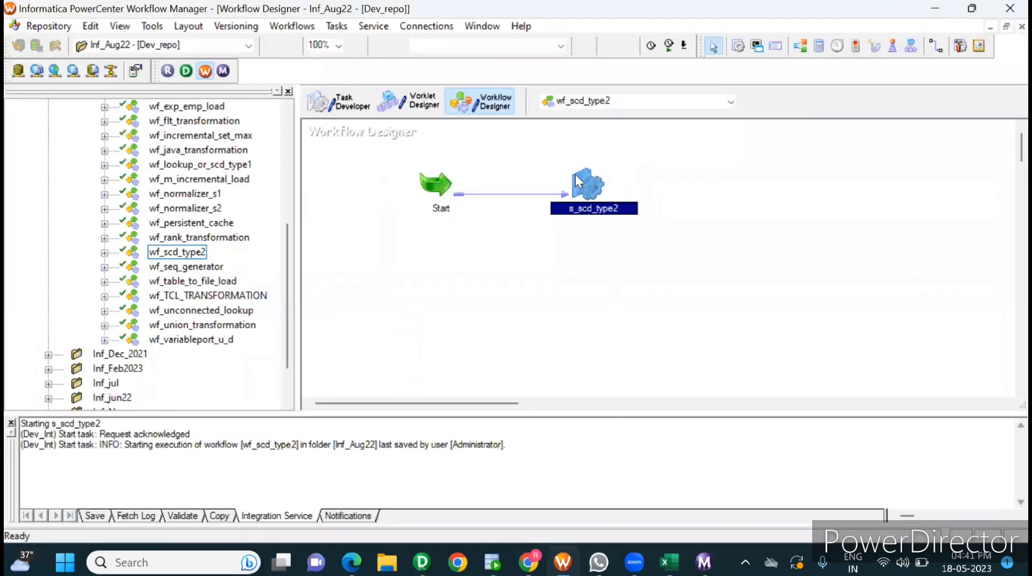
right_click(575, 175)
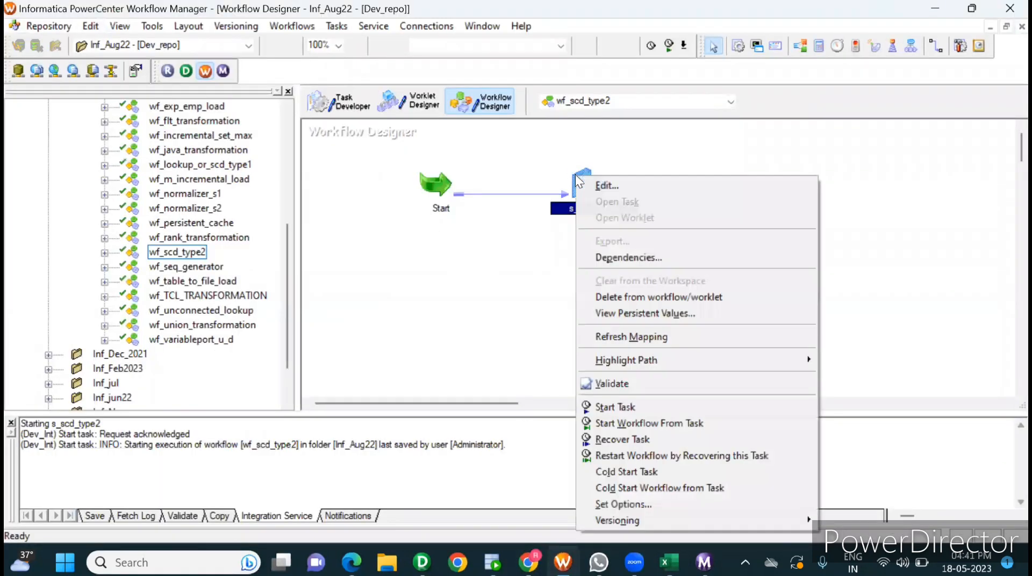
left_click(649, 406)
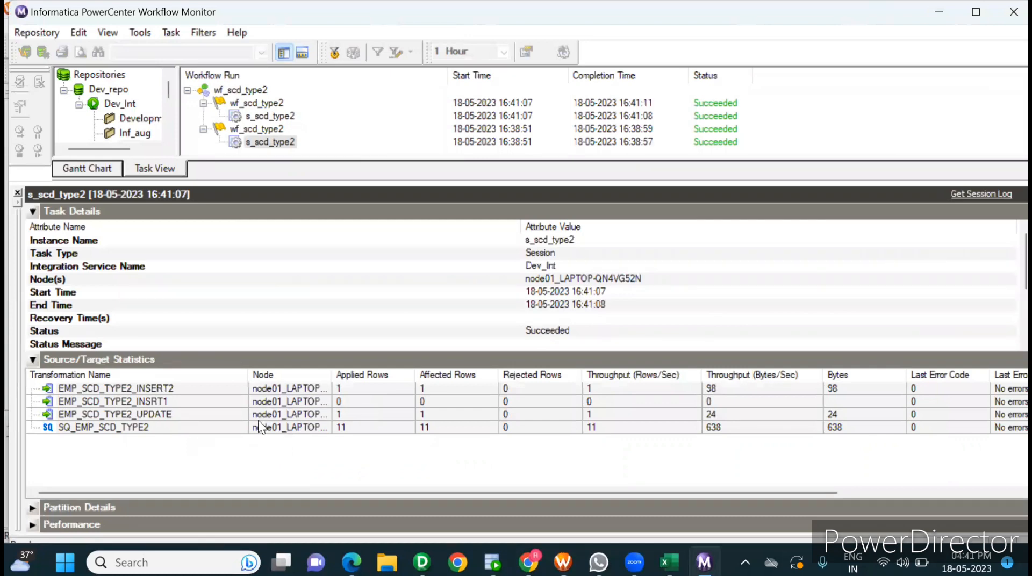
Step: Examine the session's source/target statistics for SQ_EMP_SCD_TYPE2, EMP_SCD_TYPE2_UPDATE and EMP_SCD_TYPE2_INSERT2
left_click(195, 420)
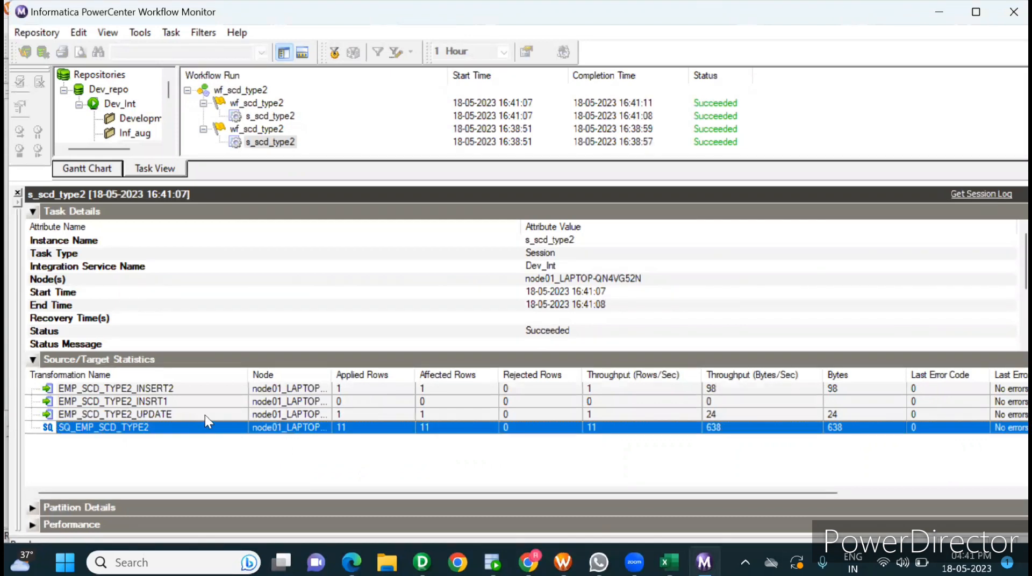
left_click(208, 411)
left_click(191, 389)
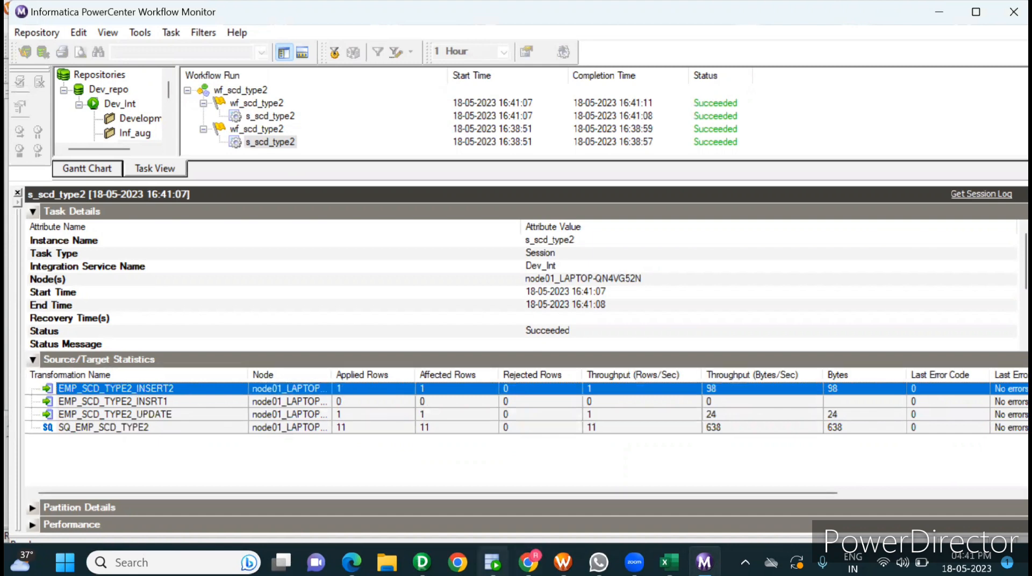
Step: Switch to Oracle SQL Developer, rerun the emp_scd_type2 query on DWH and check EFT_END_DT for EMPID 1003's original row
left_click(493, 562)
left_click(227, 80)
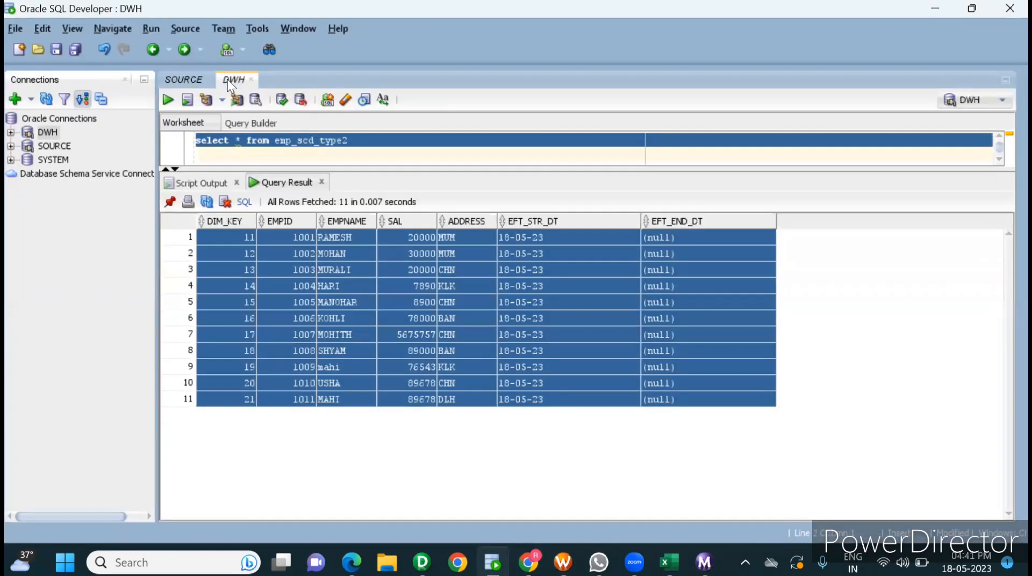
left_click(167, 100)
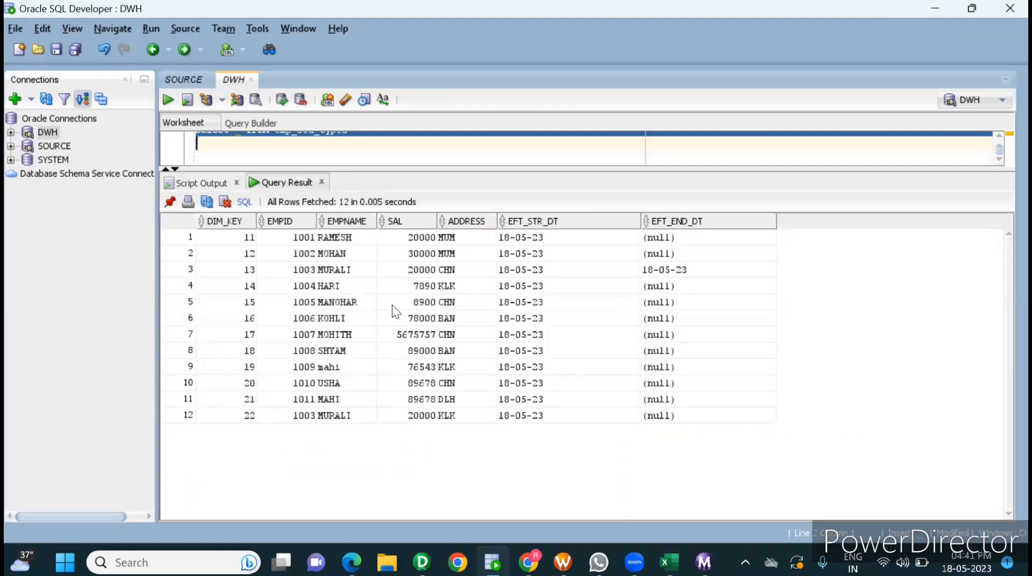
left_click_drag(282, 272, 664, 267)
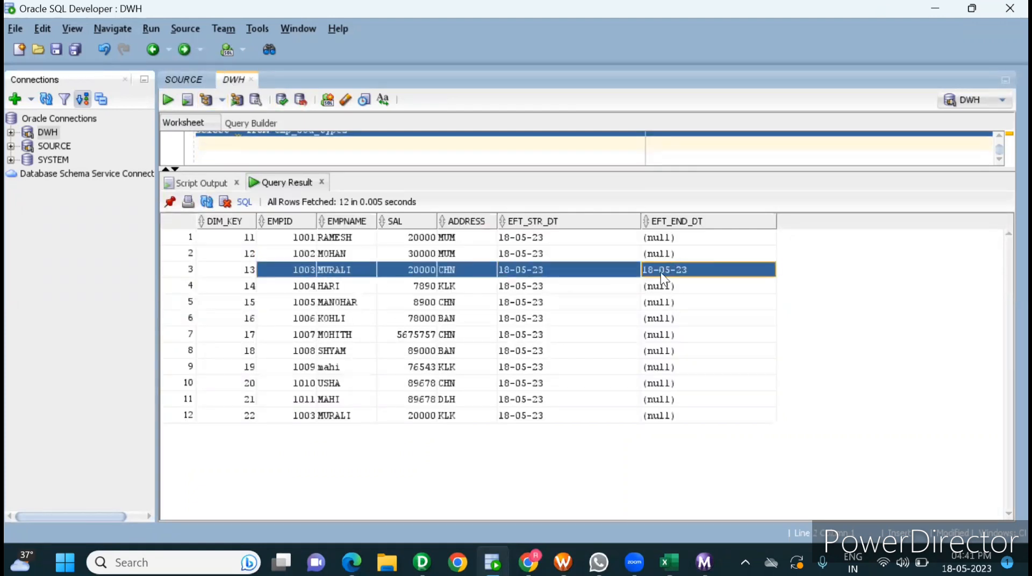
left_click(664, 270)
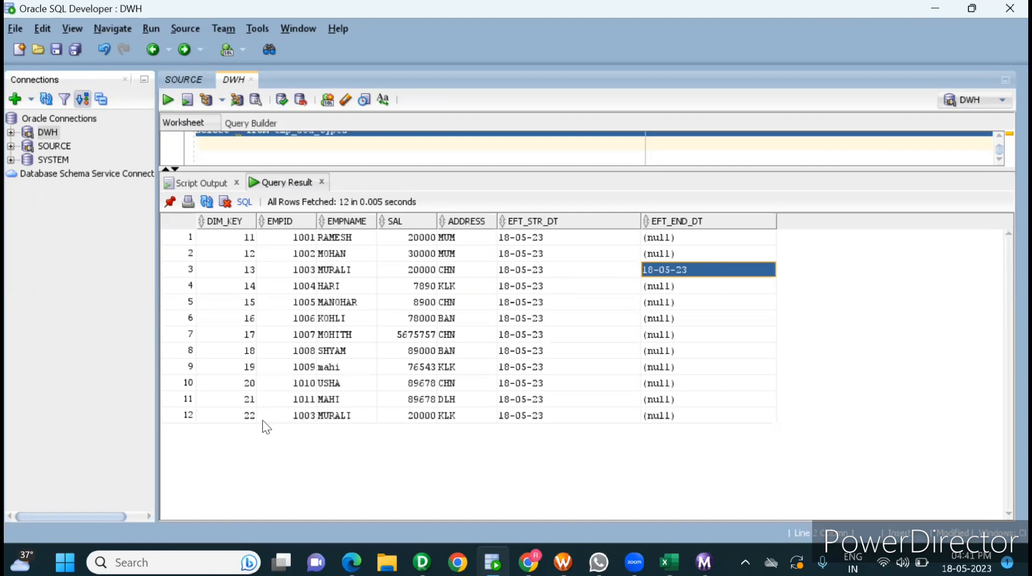
Step: Examine the newest EMPID 1003 row on DWH, including its EFT_STR_DT and EFT_END_DT values
left_click_drag(226, 418, 689, 419)
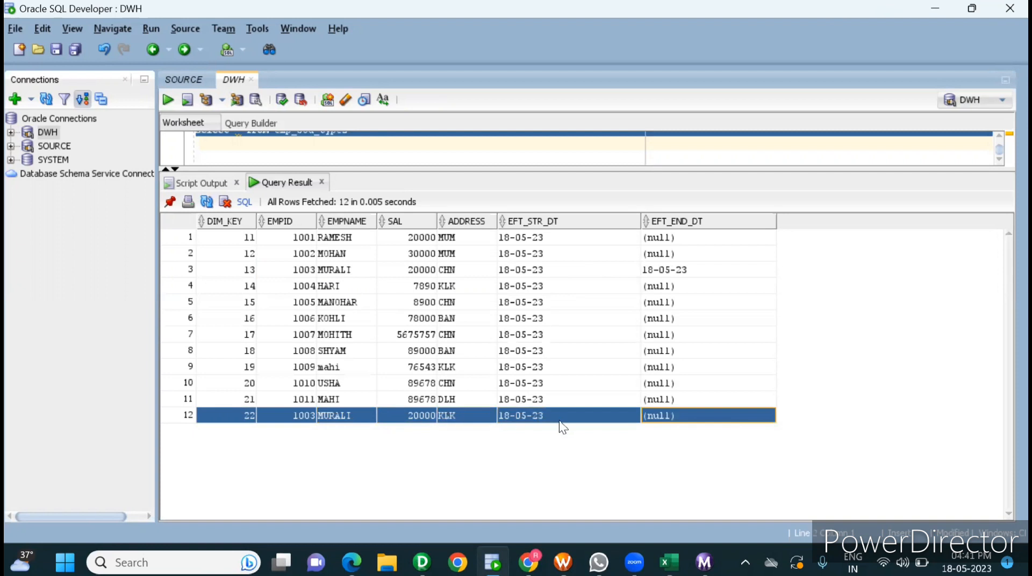
left_click(541, 414)
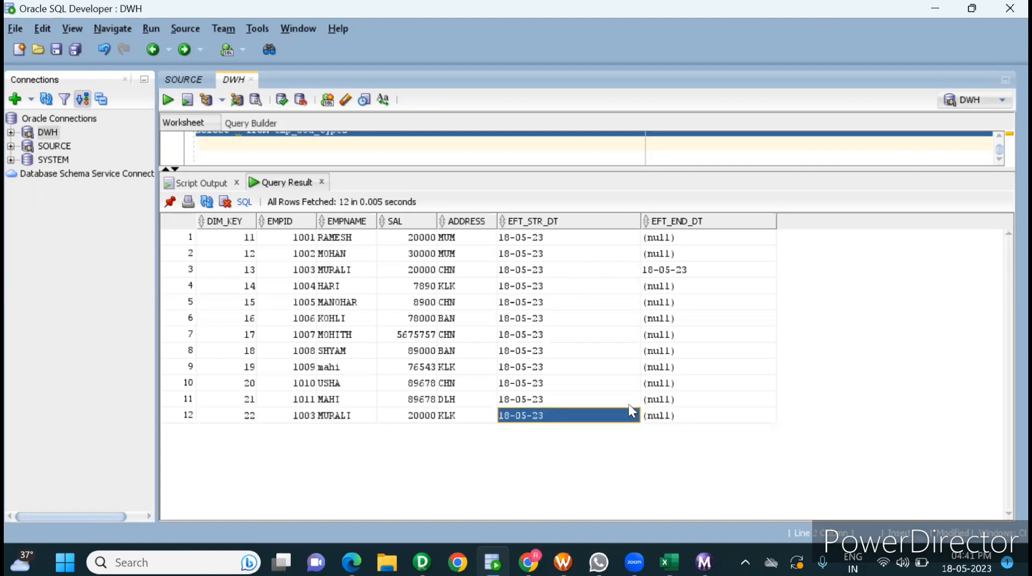
left_click(680, 417)
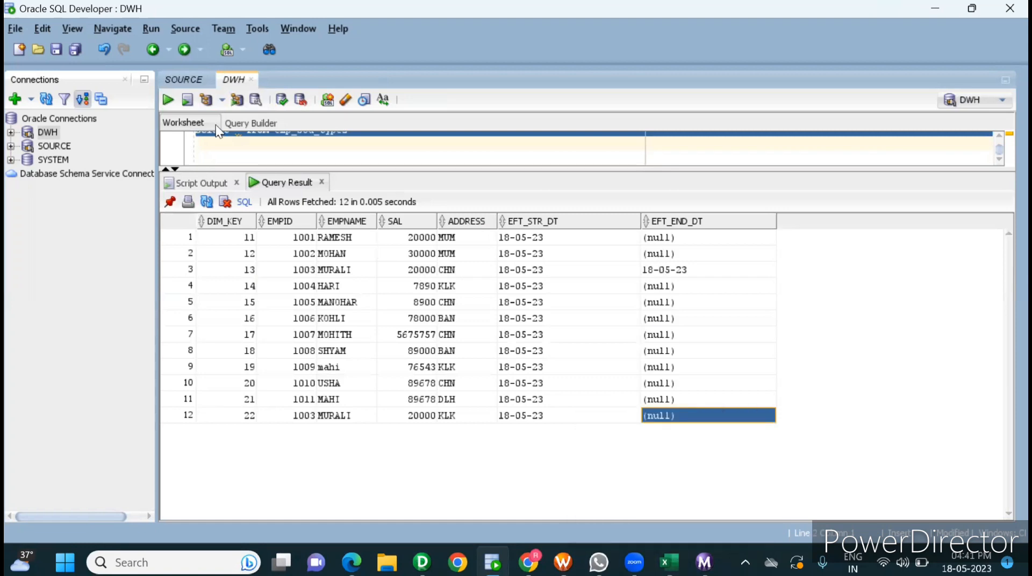
Step: On SOURCE, run "update emp_scd_type2 set address='BAN' where empid=1003" and commit the change
left_click(180, 81)
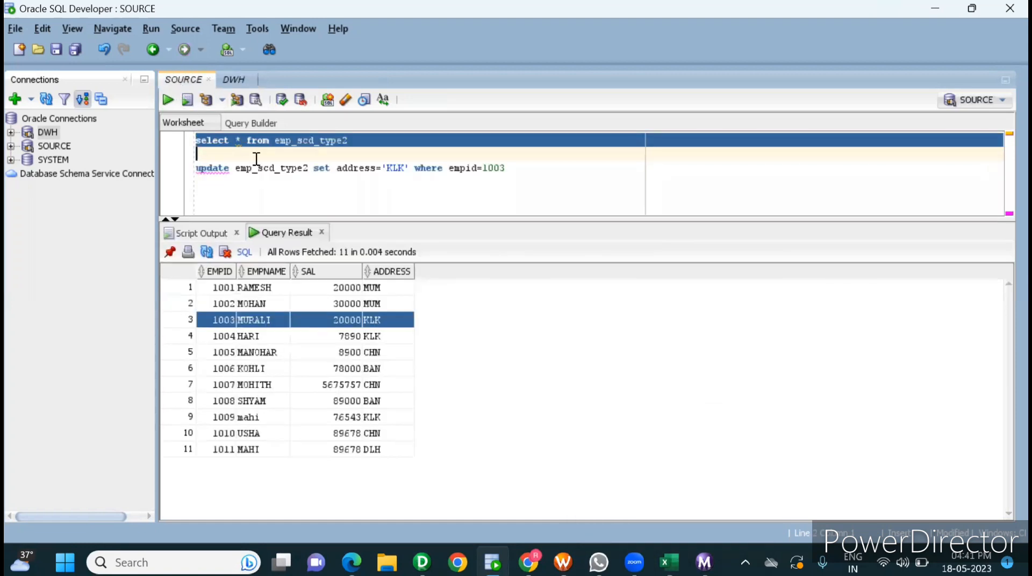
double_click(394, 168)
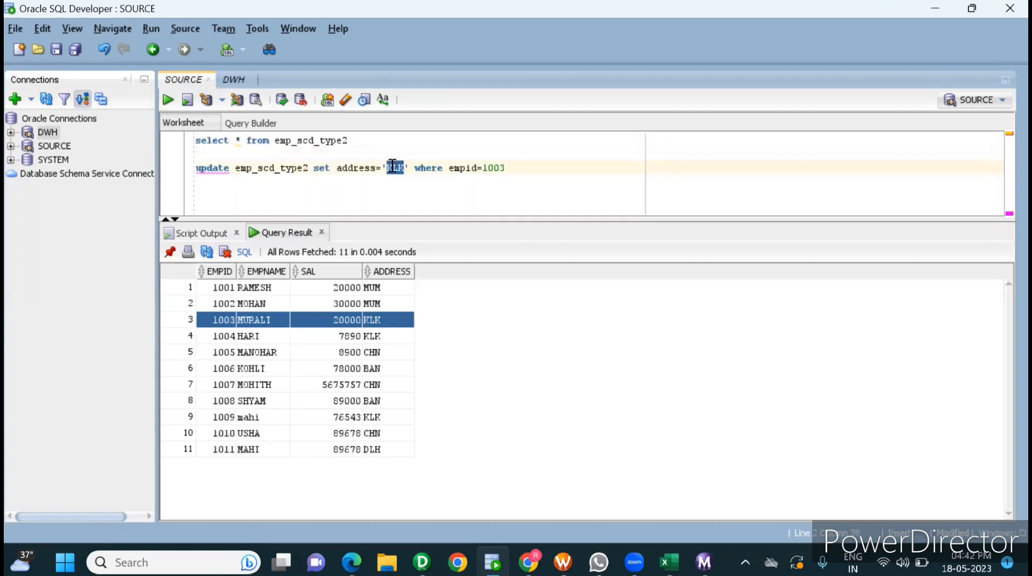
type("BAN")
triple_click(372, 168)
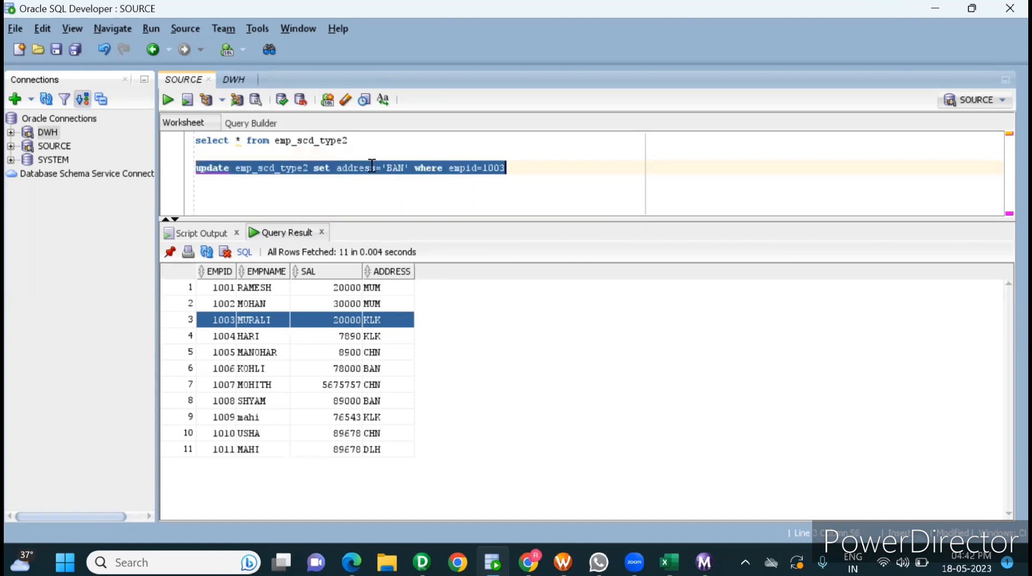
left_click(169, 99)
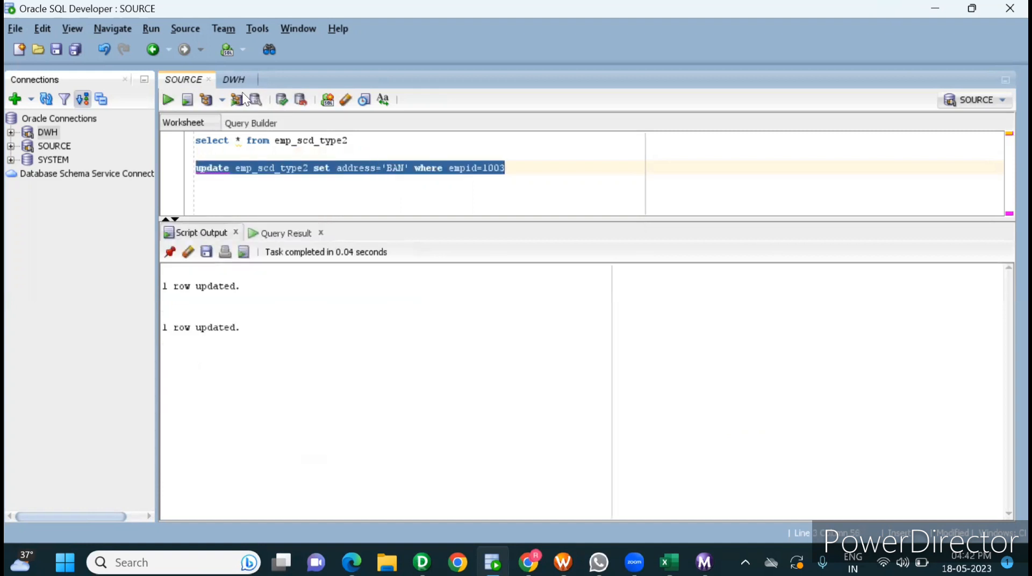
left_click(280, 97)
Step: Switch to Informatica PowerCenter Workflow Manager and start only the s_scd_type2 session task in wf_scd_type2 again
left_click(562, 563)
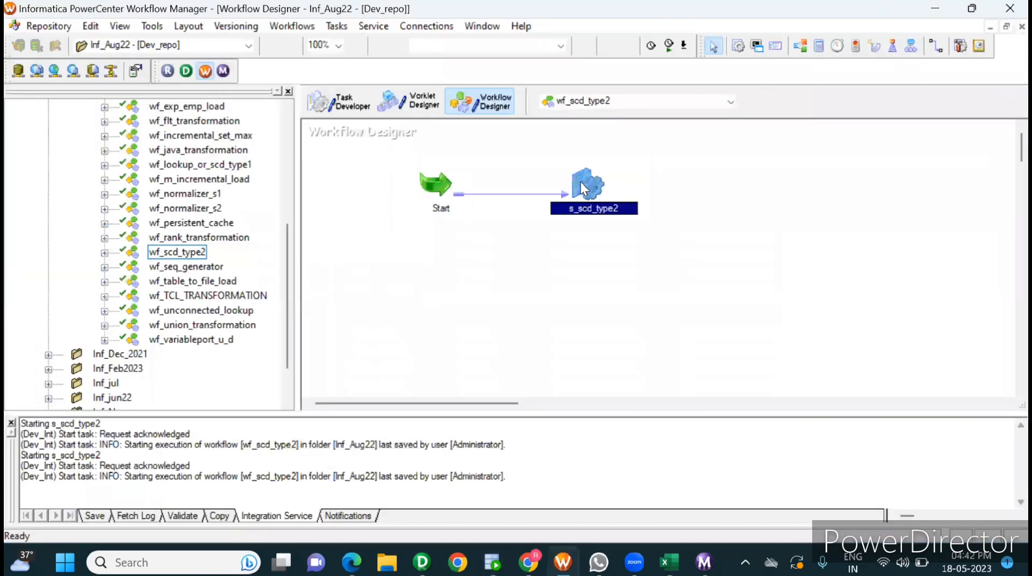
right_click(580, 182)
left_click(644, 413)
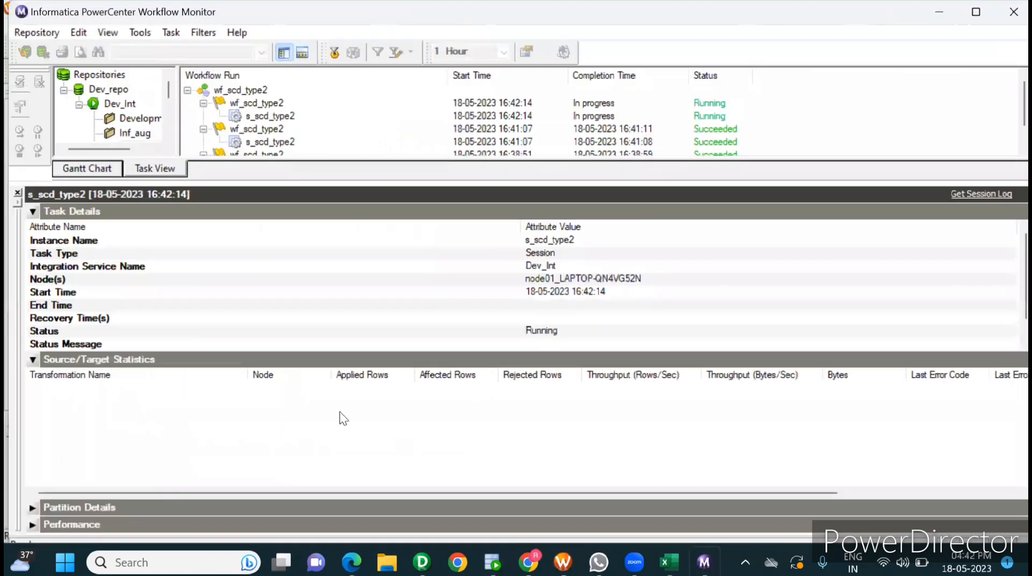
Step: Check the new run's source/target statistics for EMP_SCD_TYPE2_UPDATE, EMP_SCD_TYPE2_INSRT1 and EMP_SCD_TYPE2_INSERT2
left_click(208, 417)
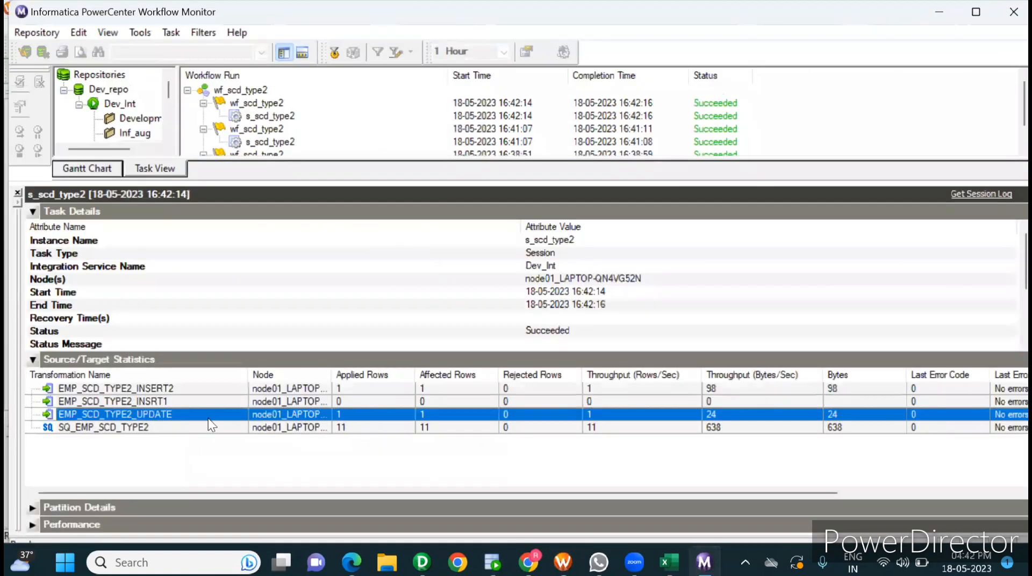
left_click(176, 384)
left_click(163, 401)
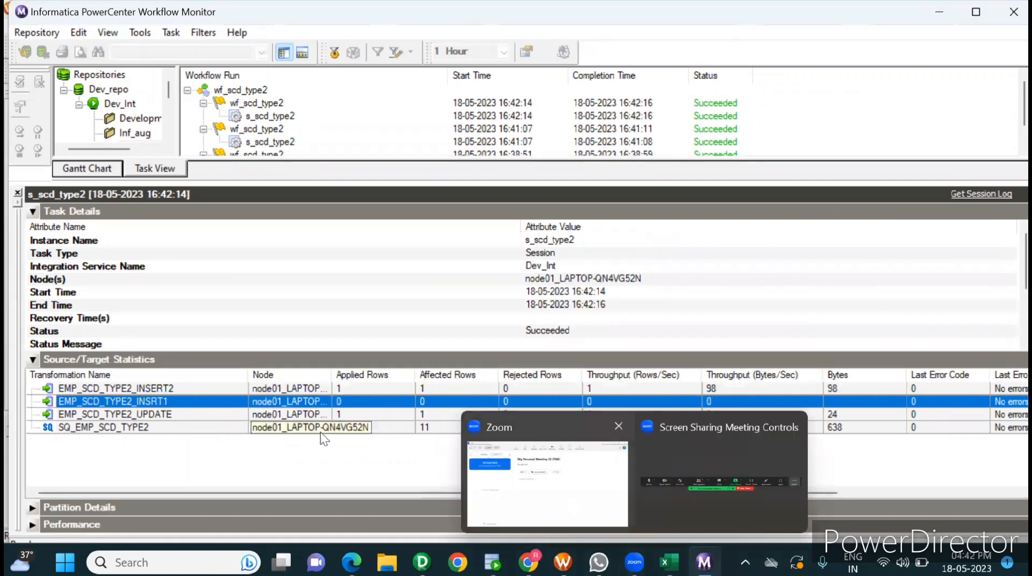
left_click(202, 414)
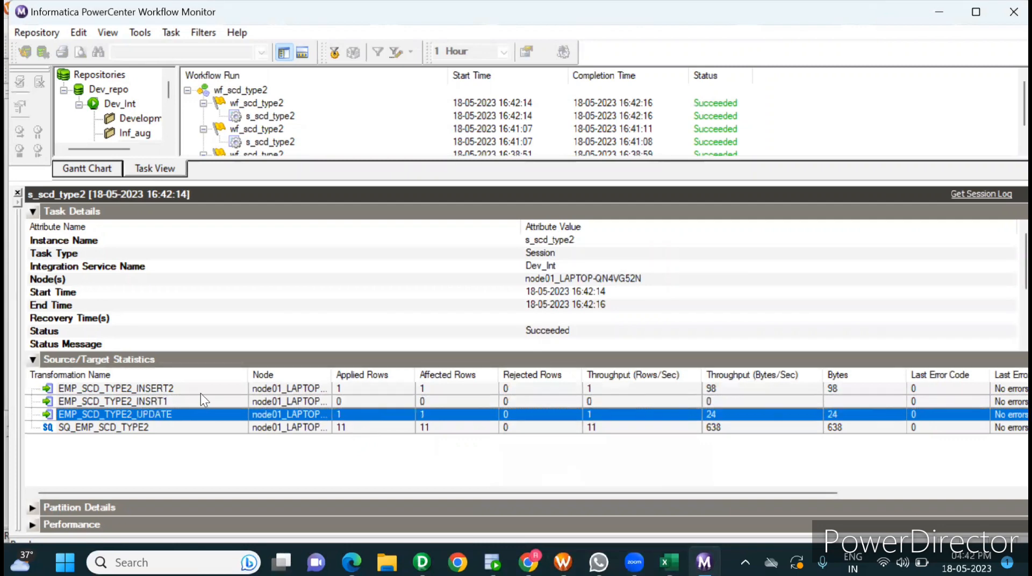
left_click(196, 389)
Step: Switch to Oracle SQL Developer, rerun the emp_scd_type2 query on DWH and compare the last two EMPID 1003 rows
left_click(493, 562)
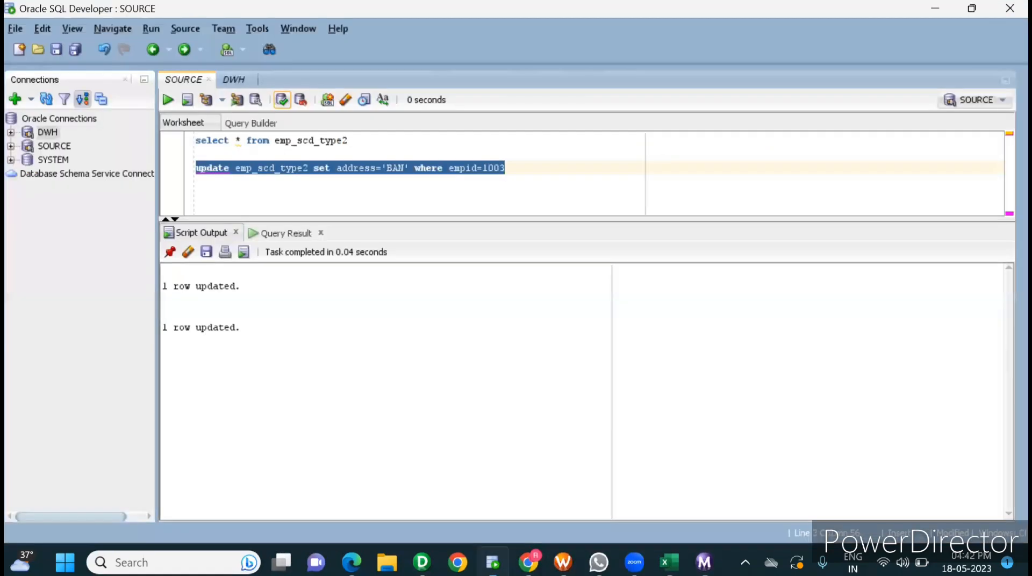
left_click(229, 77)
left_click(169, 99)
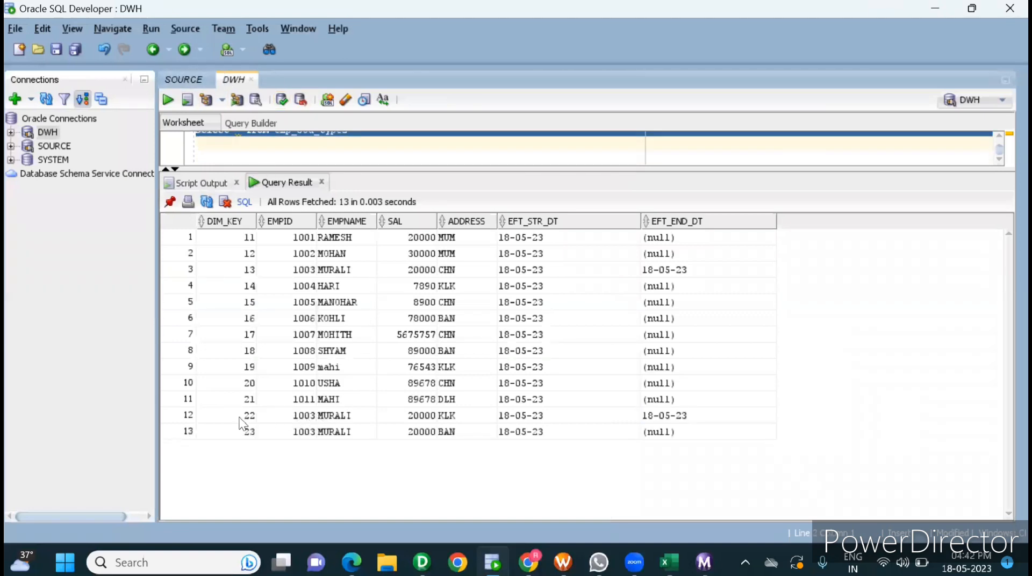
left_click_drag(243, 418, 656, 413)
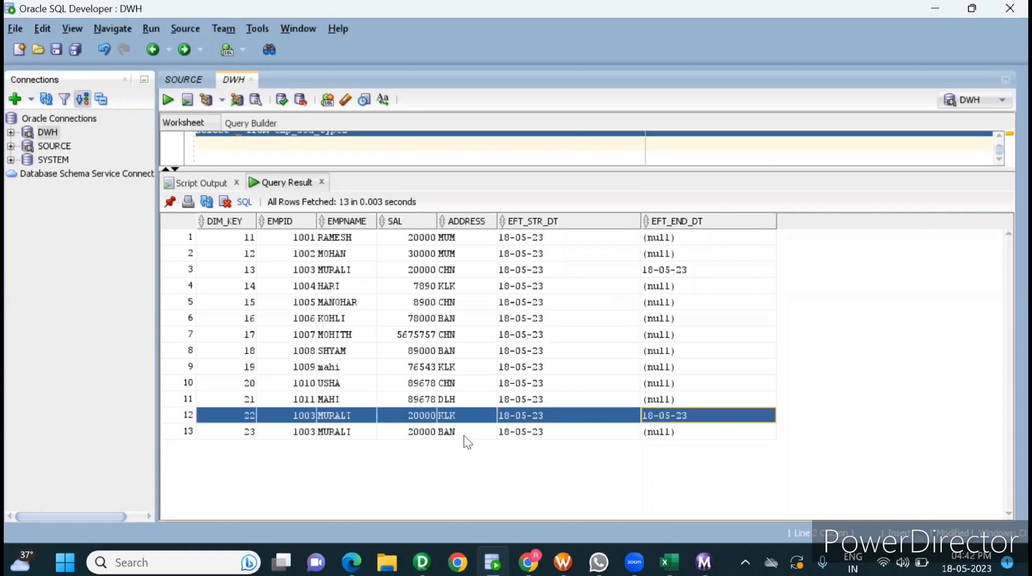
left_click(386, 417)
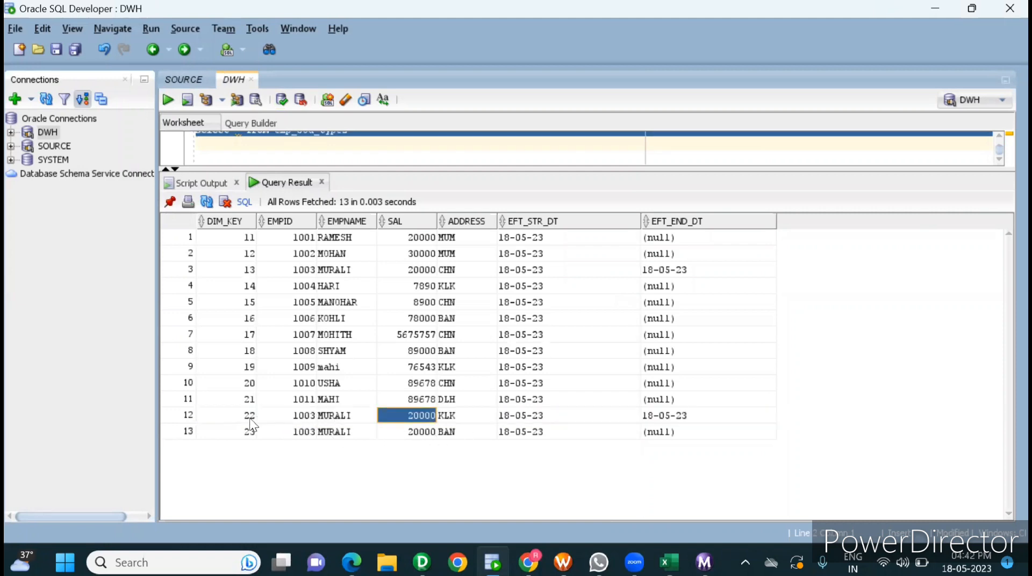
left_click_drag(248, 418, 661, 418)
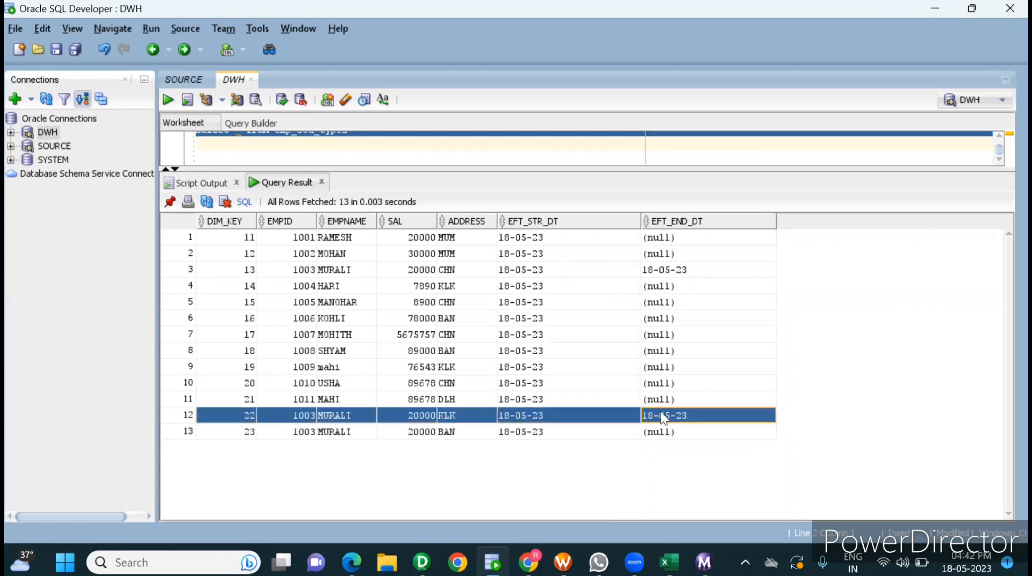
left_click_drag(235, 435, 654, 444)
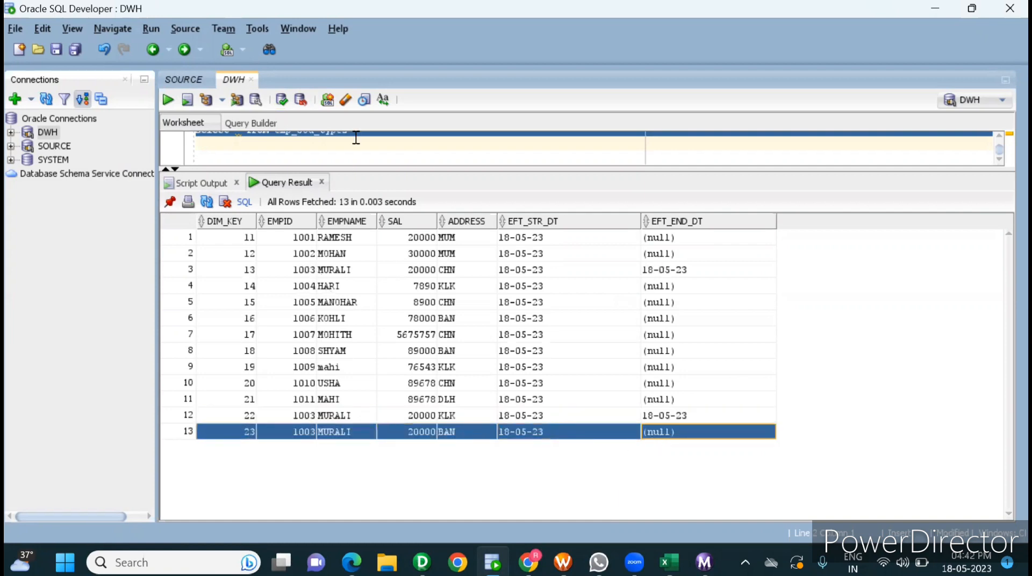
Step: Enlarge the DWH worksheet area, then filter the query with "where empid=1003" and run it
left_click_drag(462, 195, 456, 233)
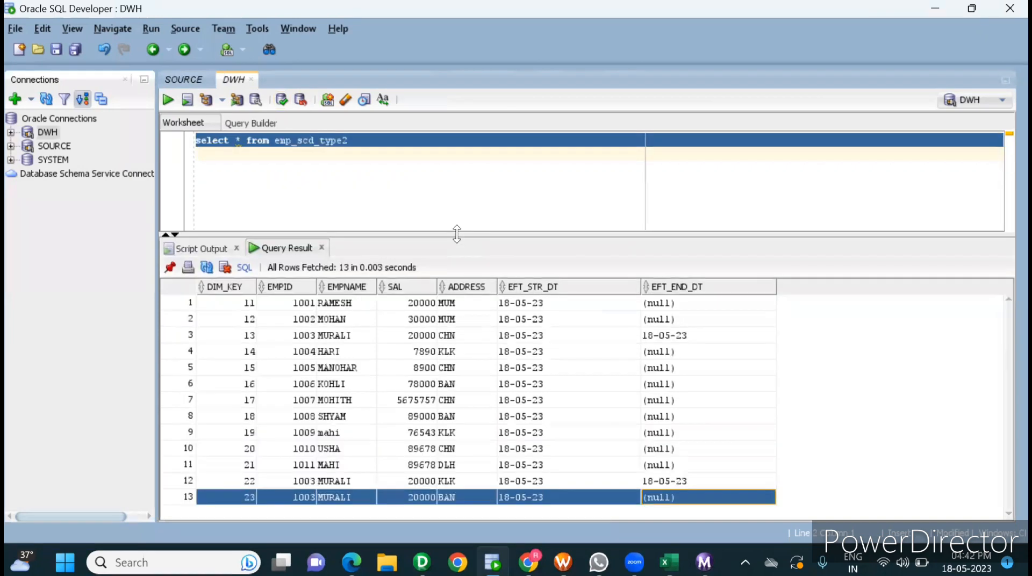
left_click(386, 144)
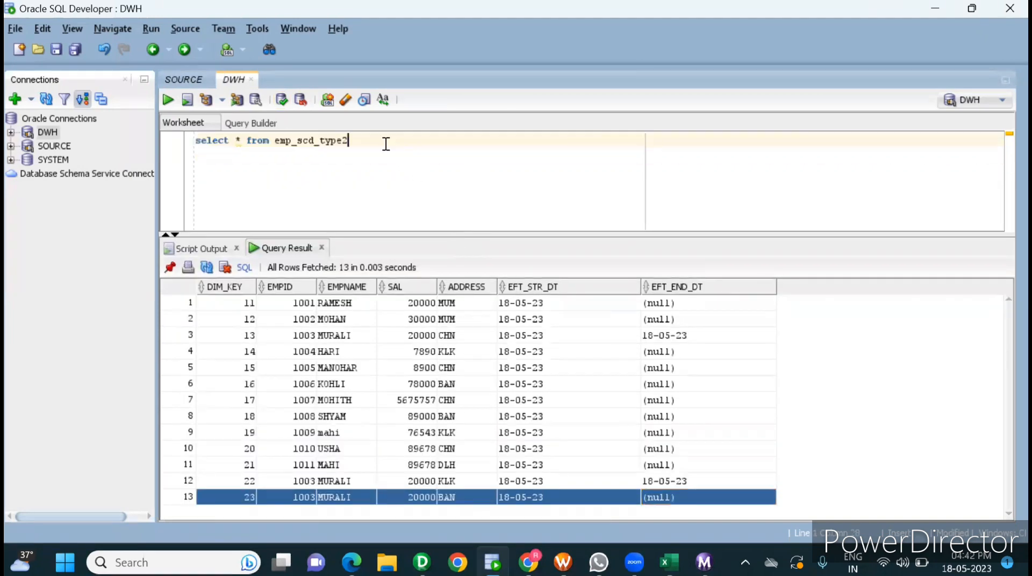
type("wh")
key("BackSpace")
type("ere empid=1003")
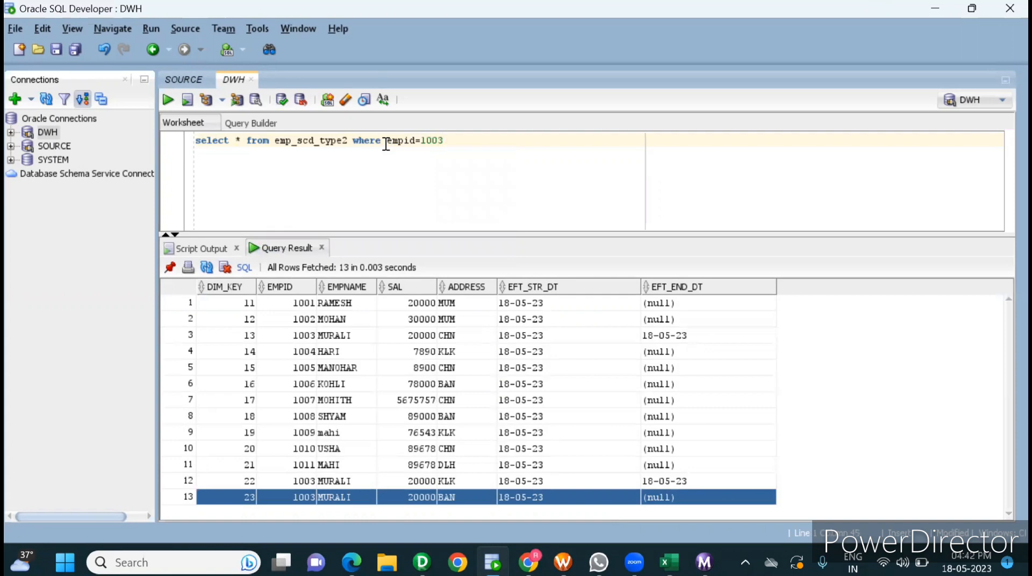
key("ctrl+a")
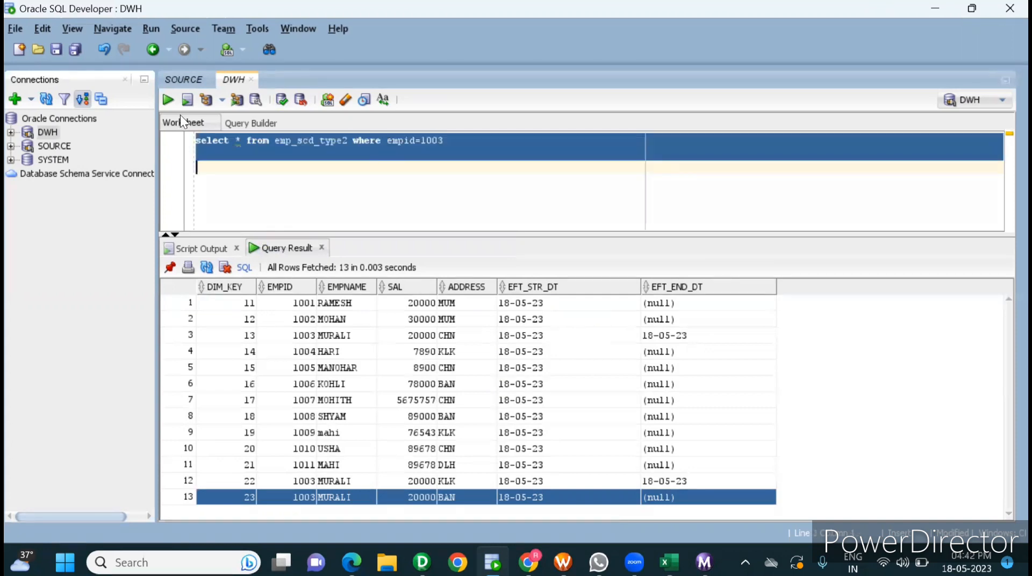
left_click(170, 98)
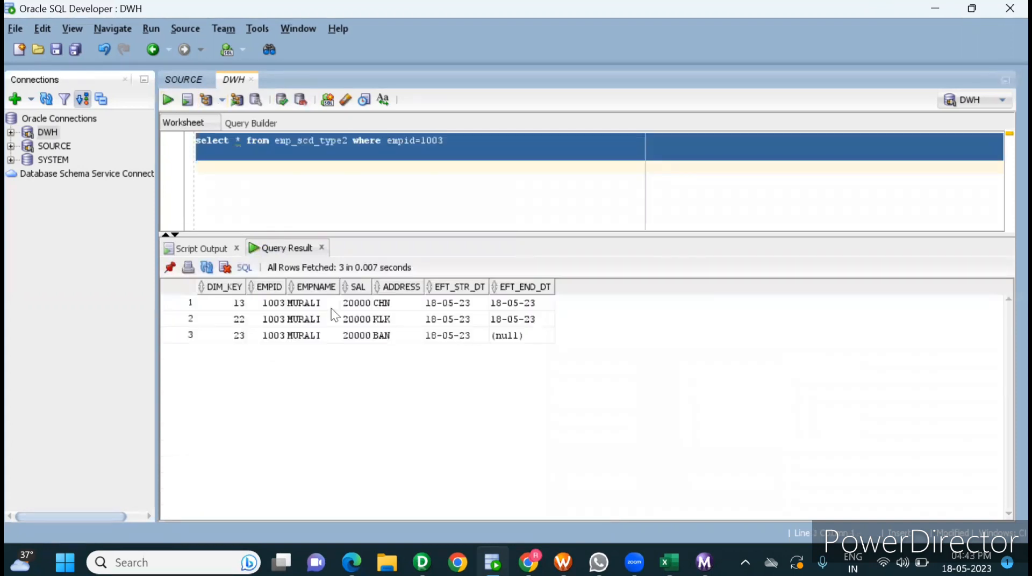
Step: Compare the filtered EMPID 1003 rows by DIM_KEY, EMPID and the latest row's EFT_END_DT
left_click_drag(268, 304, 363, 322)
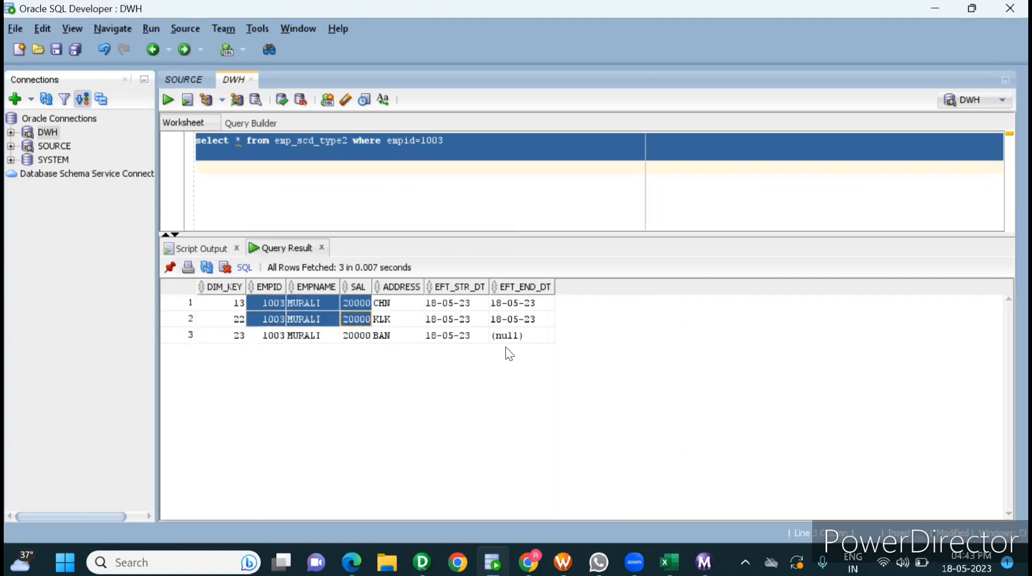
left_click(520, 337)
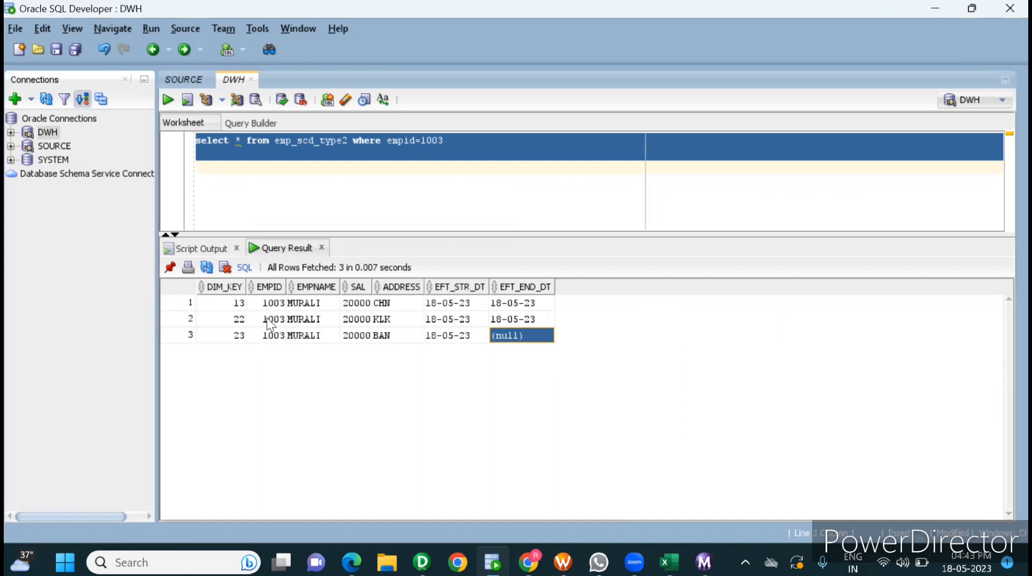
left_click_drag(240, 304, 236, 341)
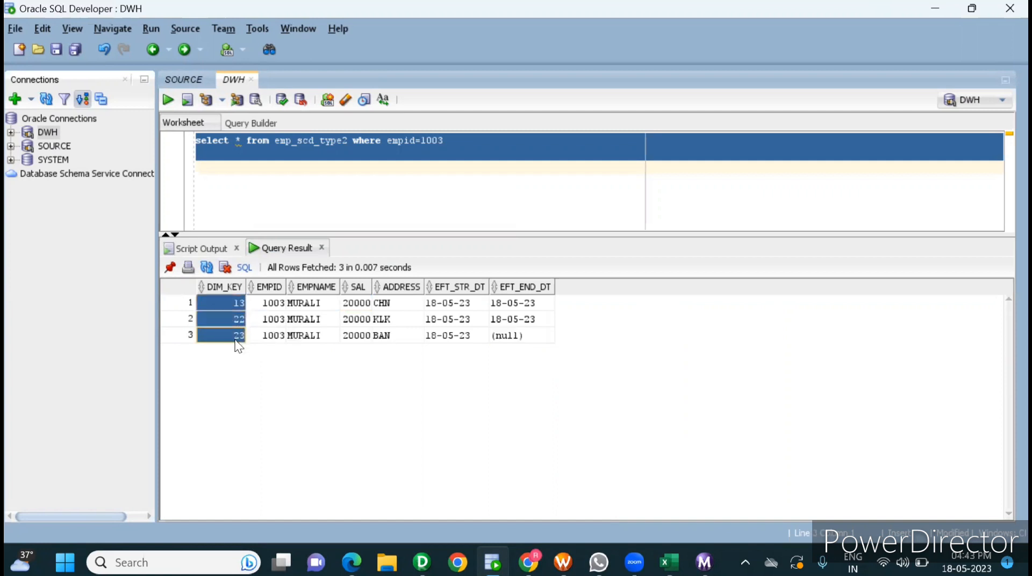
left_click(242, 320)
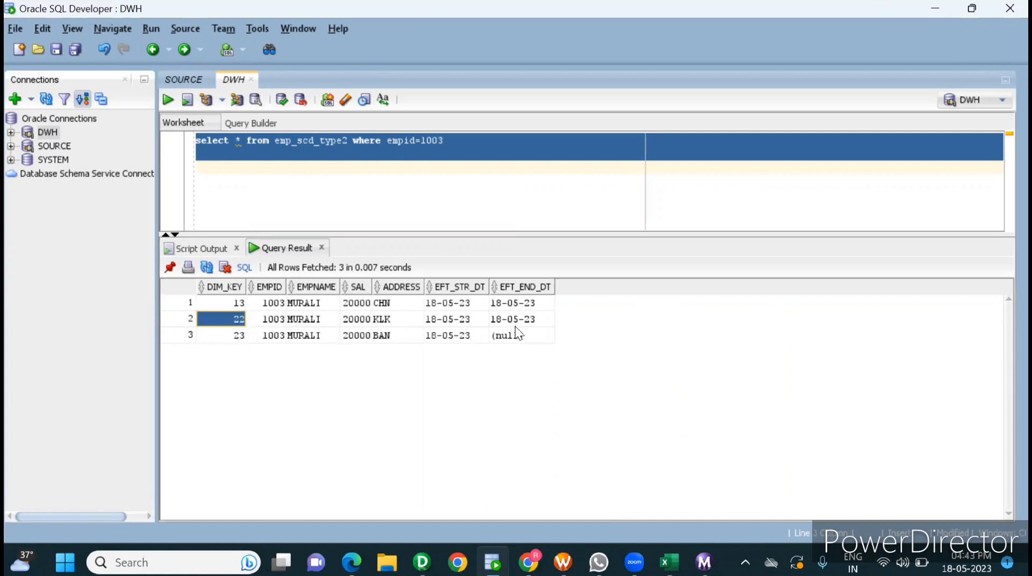
left_click(279, 304)
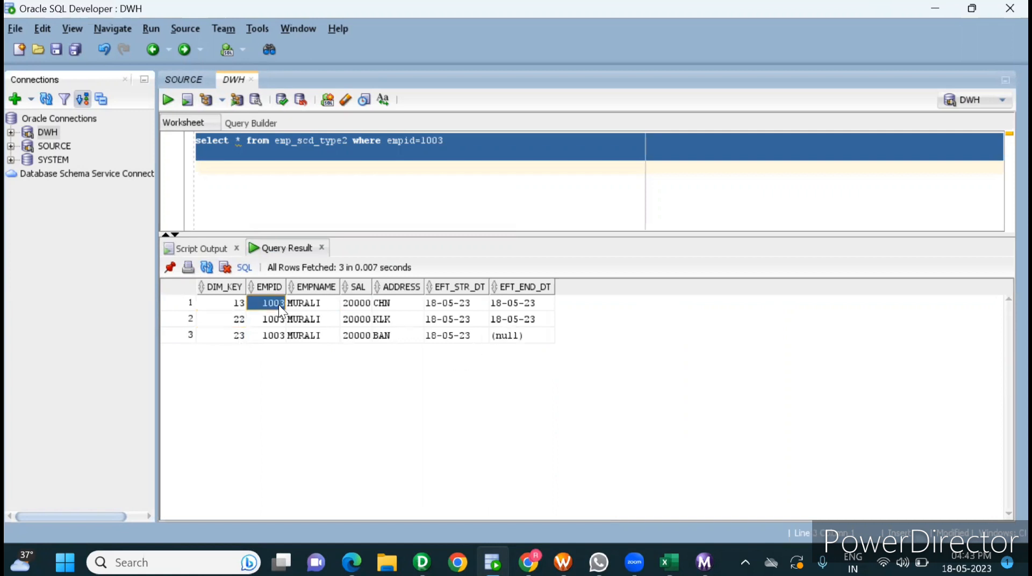
Step: Trace the employee's address history across the CHN, KLK and BAN rows using EFT_STR_DT and EFT_END_DT
left_click(393, 306)
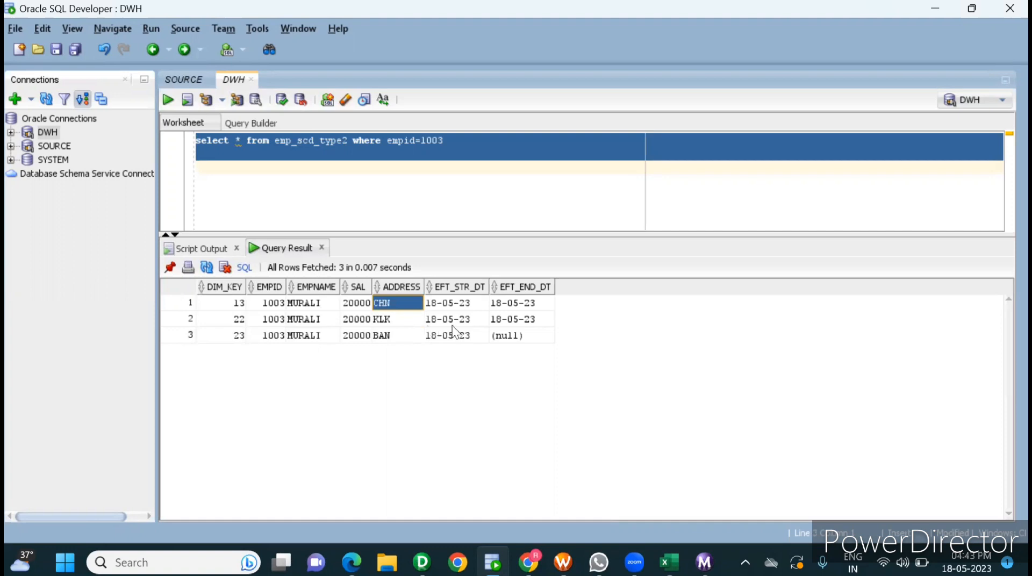
left_click_drag(437, 321, 536, 326)
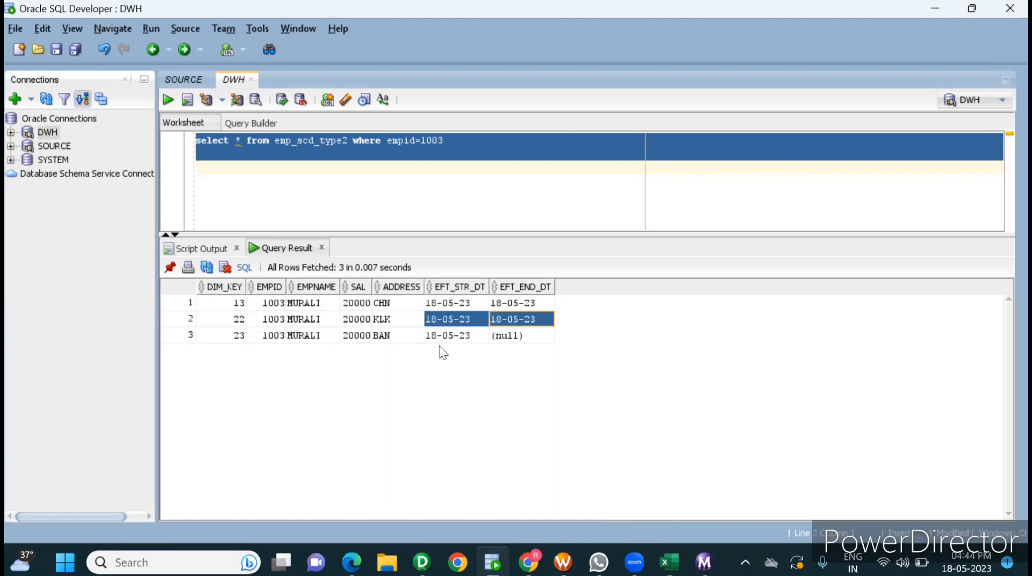
left_click(484, 337)
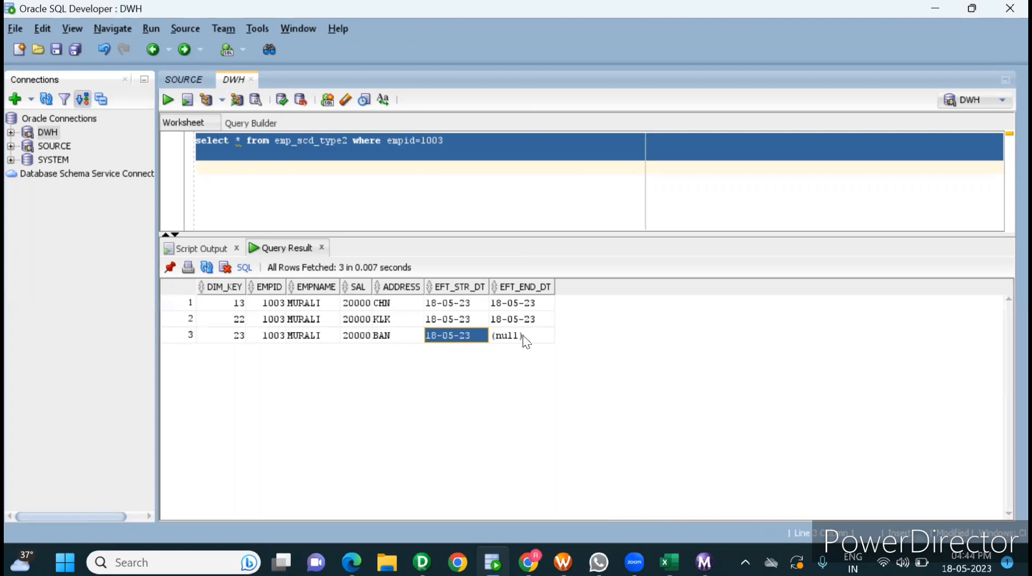
left_click(513, 321)
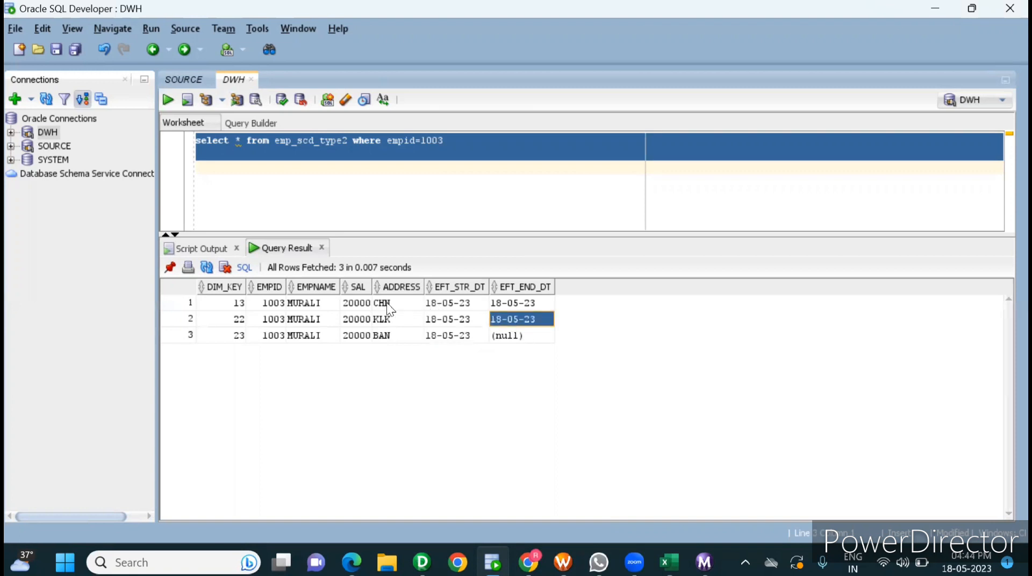
left_click(457, 311)
left_click(530, 322)
left_click(241, 304)
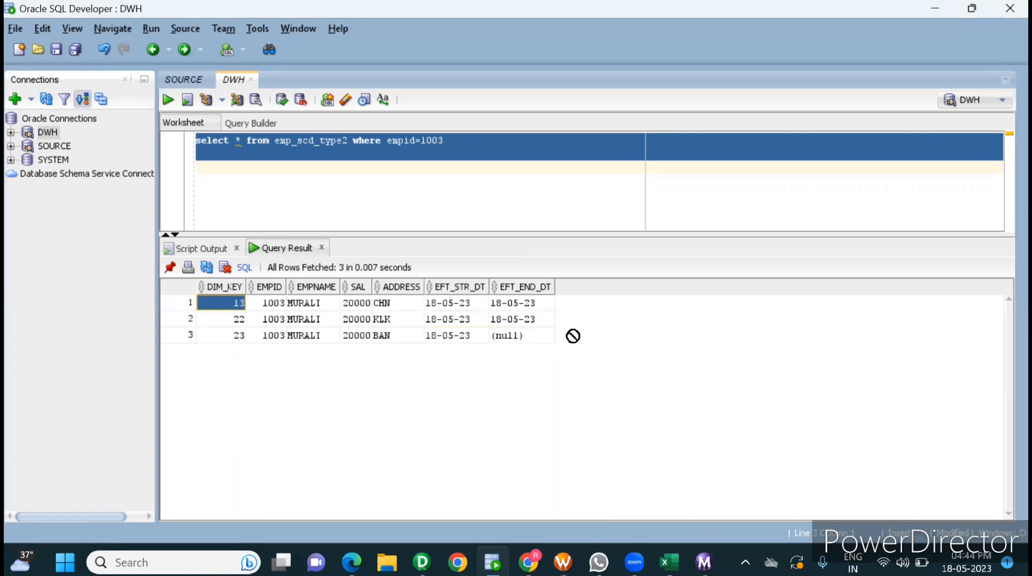
left_click(441, 200)
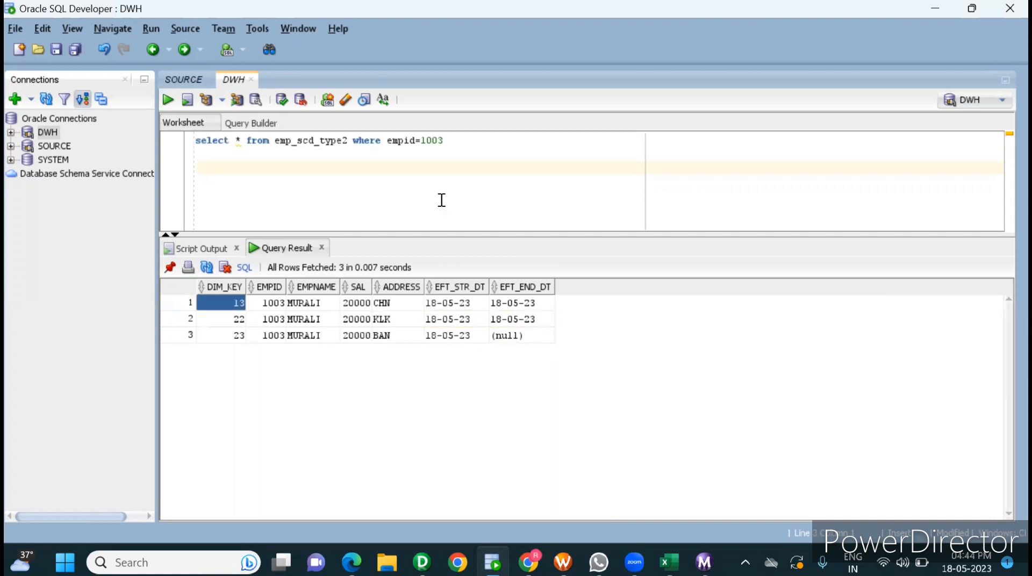